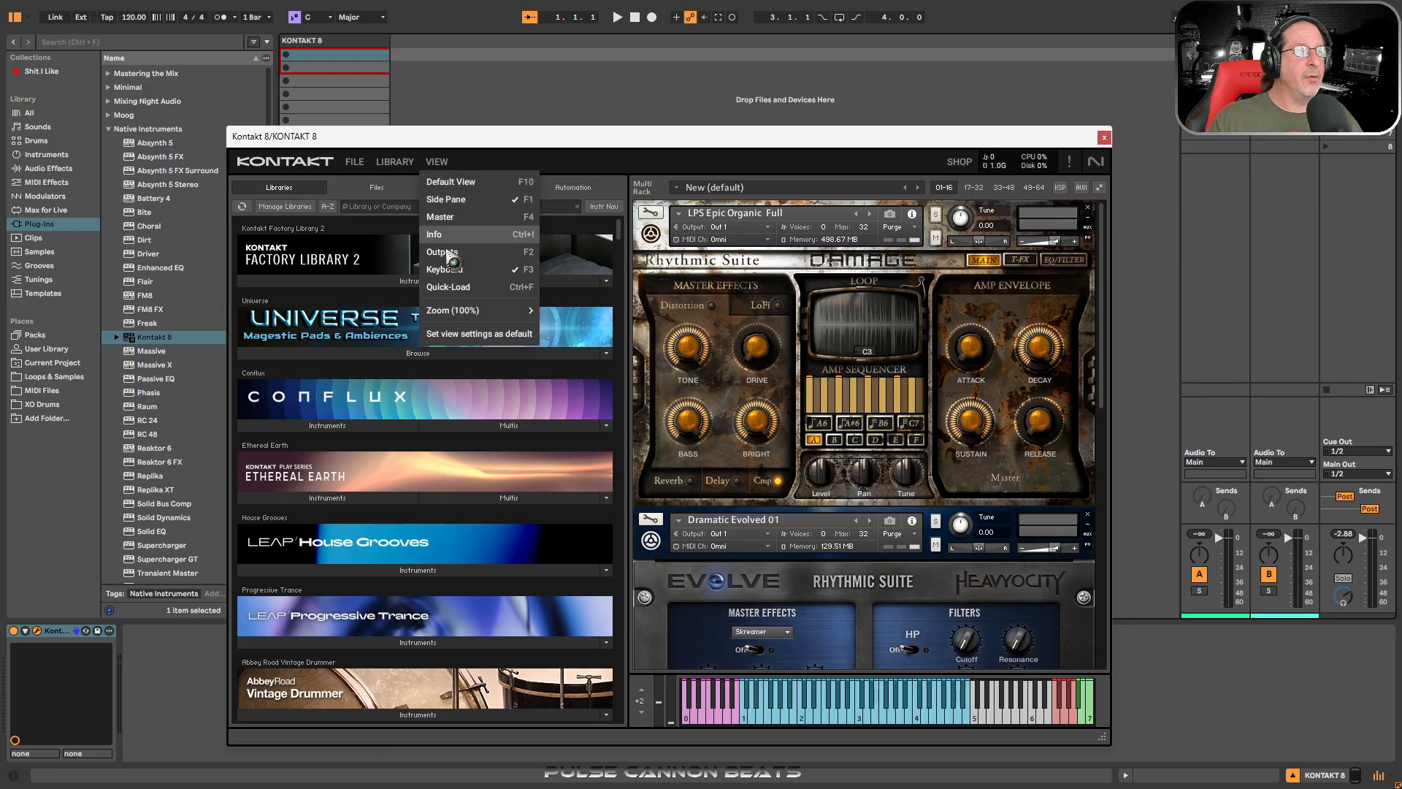
Step: Check Kontakt's outputs section, hide it again, and look over the instruments loaded in the multi rack
{"action": "left_click", "coordinate": [442, 251]}
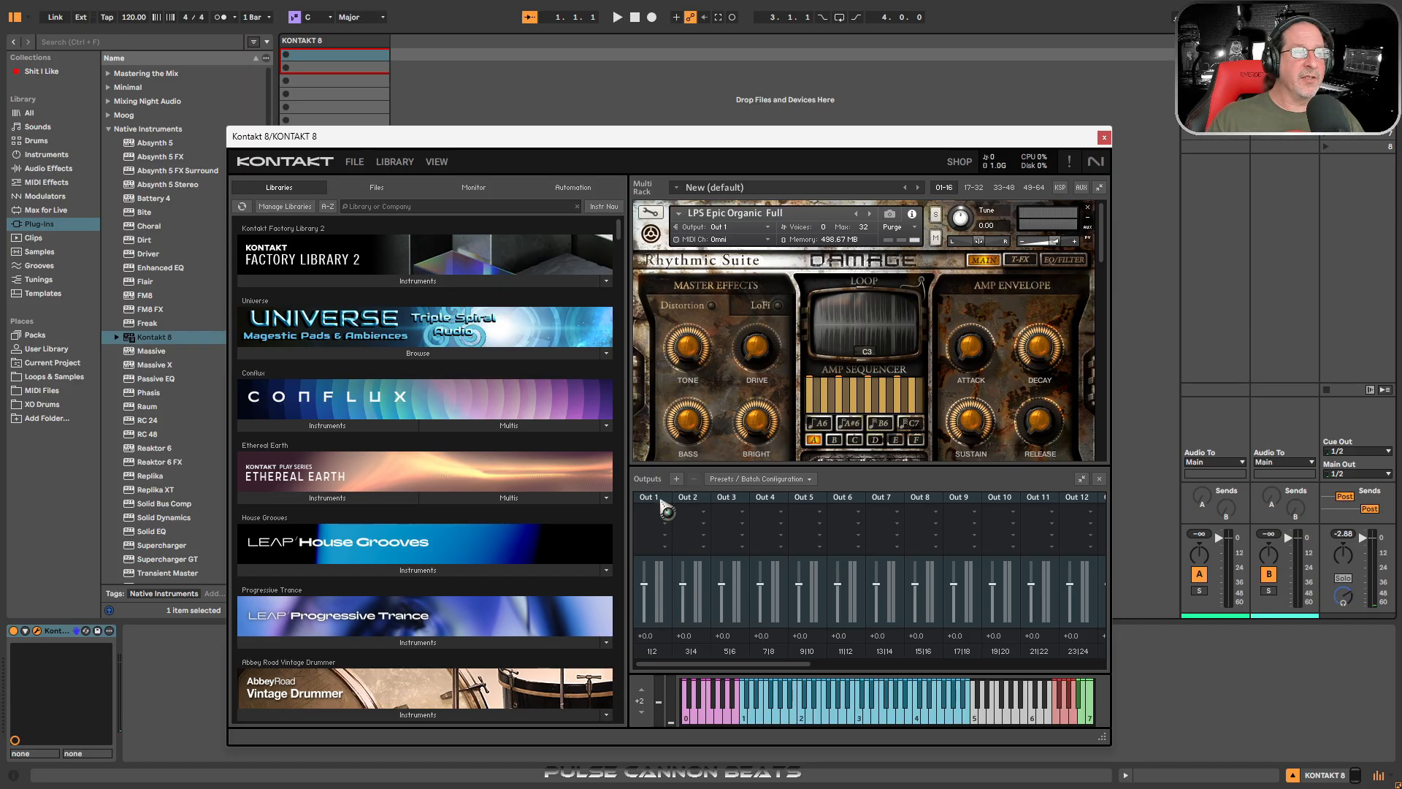
{"action": "left_click", "coordinate": [1099, 478]}
{"action": "scroll", "coordinate": [1110, 405], "scroll_direction": "down", "scroll_amount": 10}
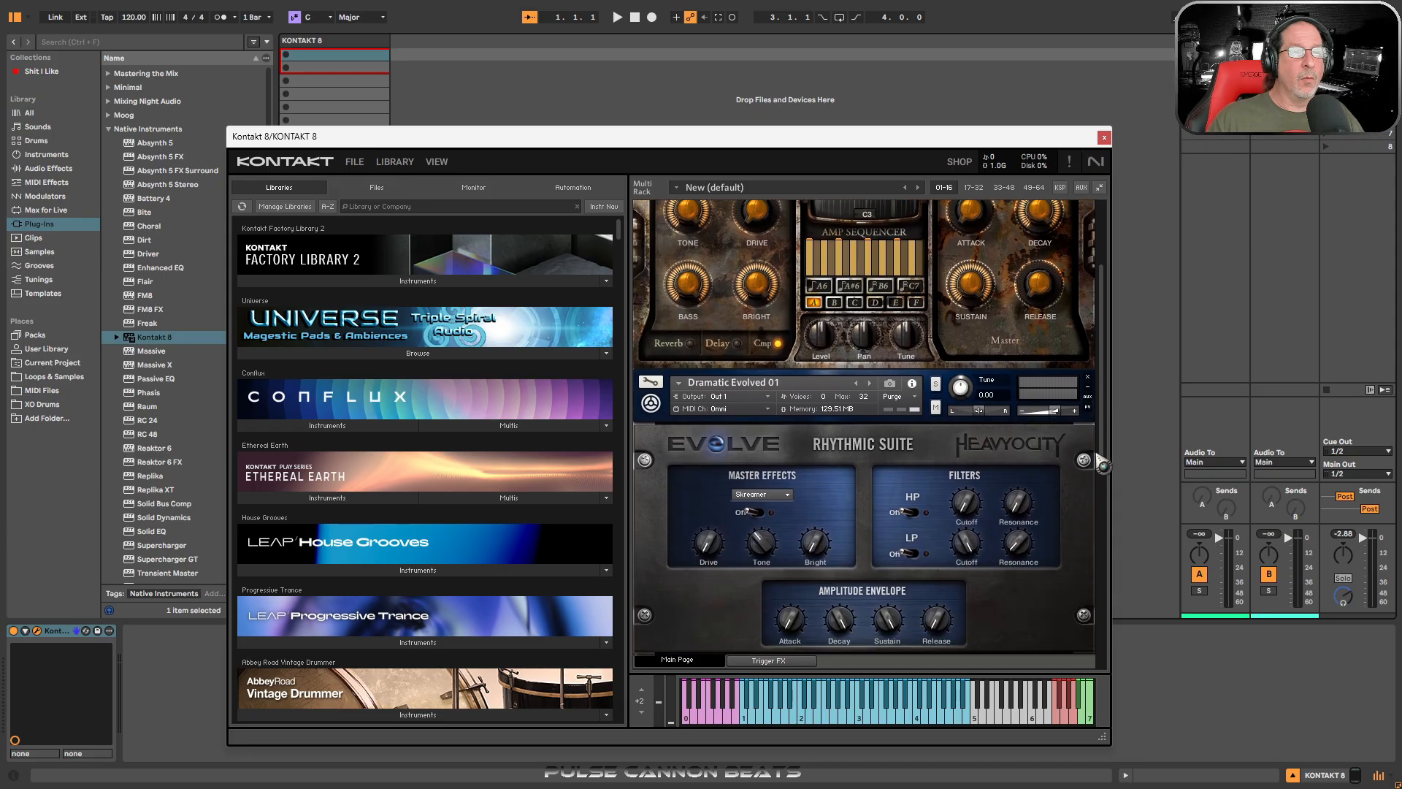
{"action": "scroll", "coordinate": [1095, 439], "scroll_direction": "up", "scroll_amount": 10}
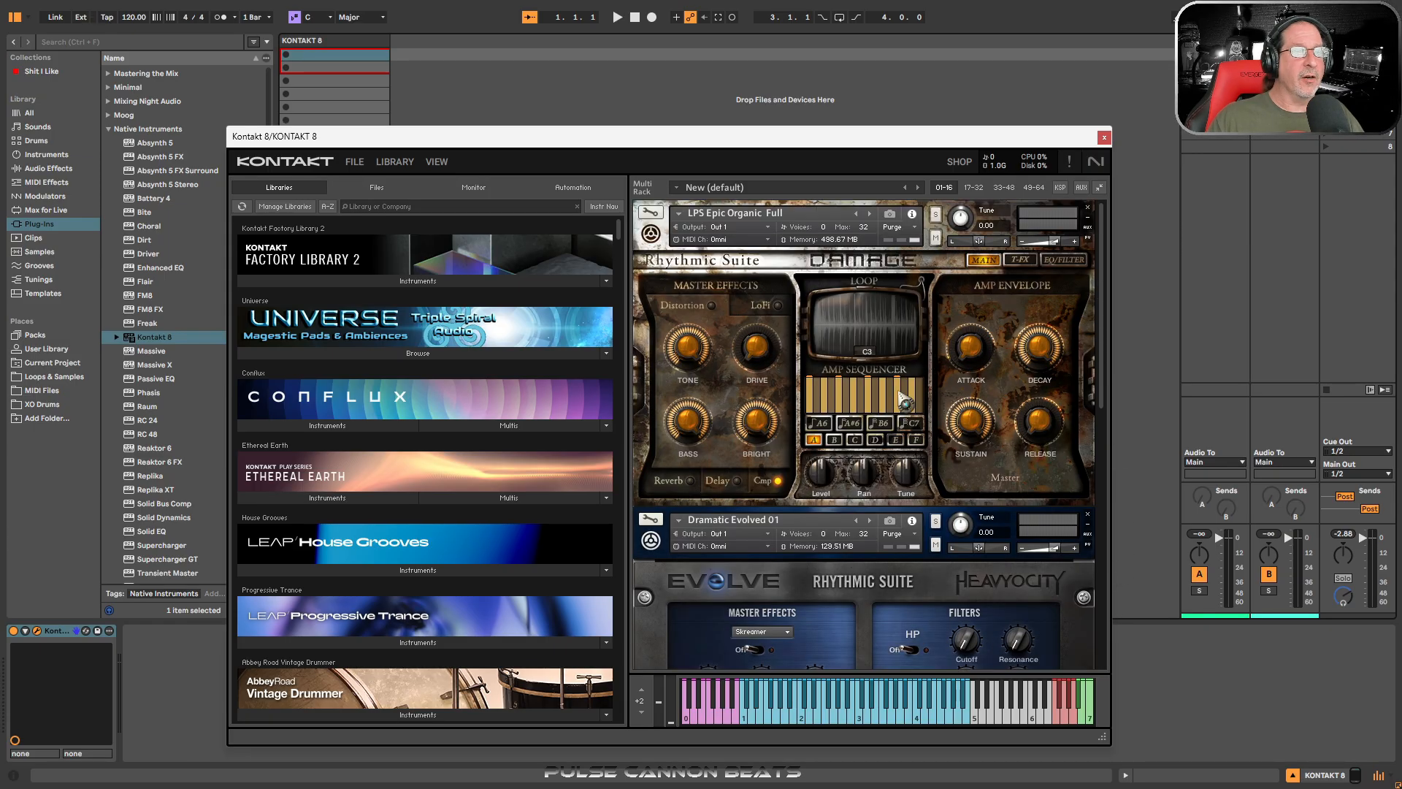
{"action": "scroll", "coordinate": [840, 489], "scroll_direction": "down", "scroll_amount": 3}
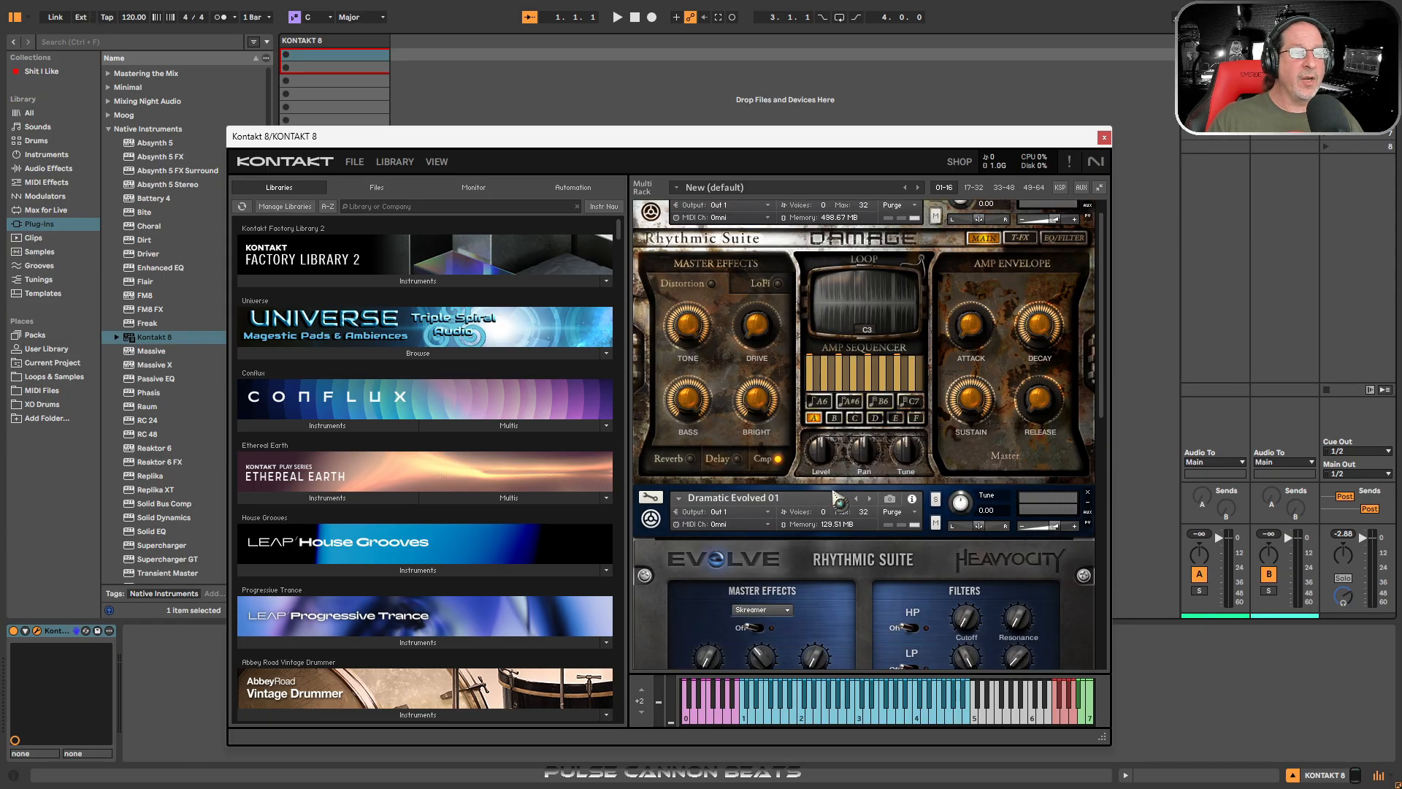
{"action": "scroll", "coordinate": [839, 500], "scroll_direction": "up", "scroll_amount": 3}
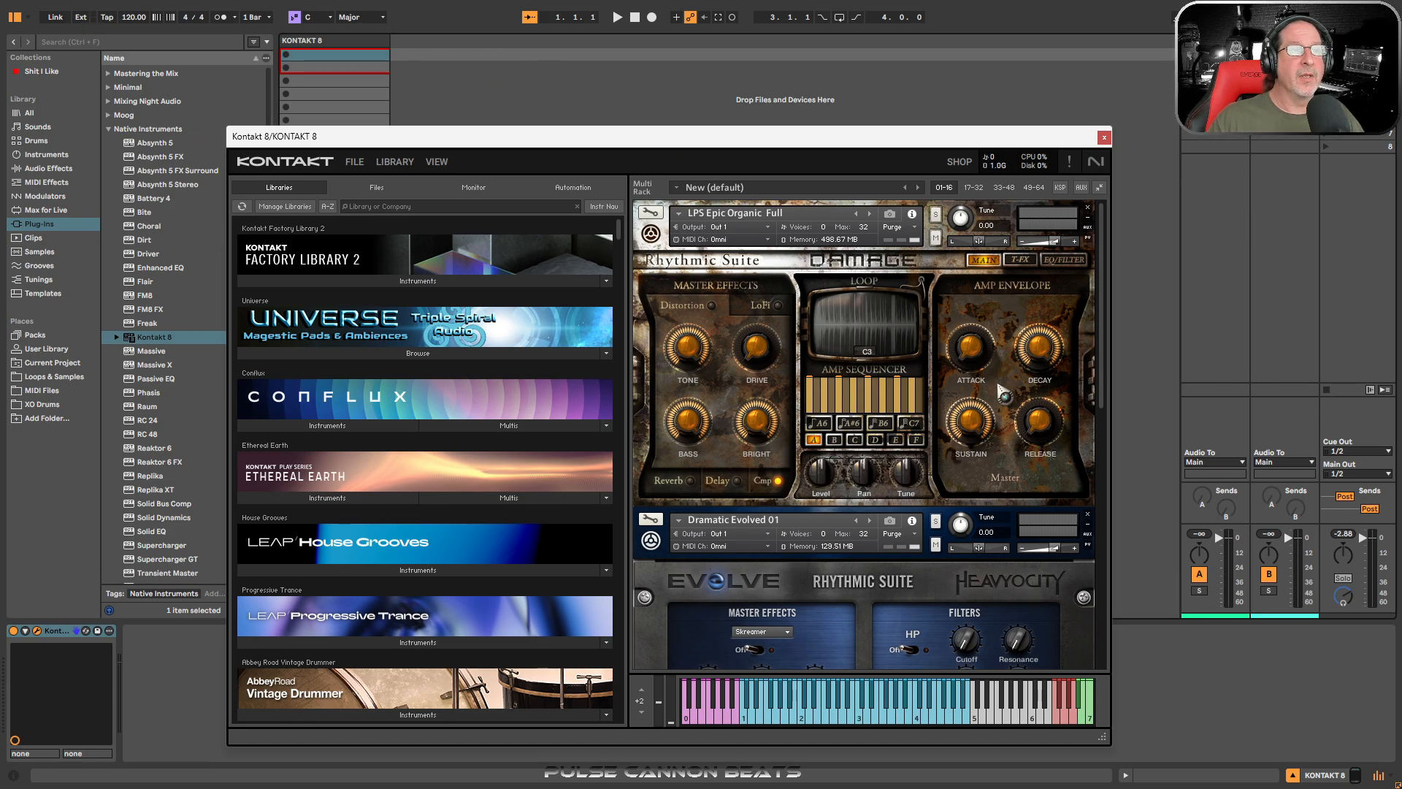
{"action": "left_click_drag", "start_coordinate": [1103, 344], "coordinate": [1105, 235]}
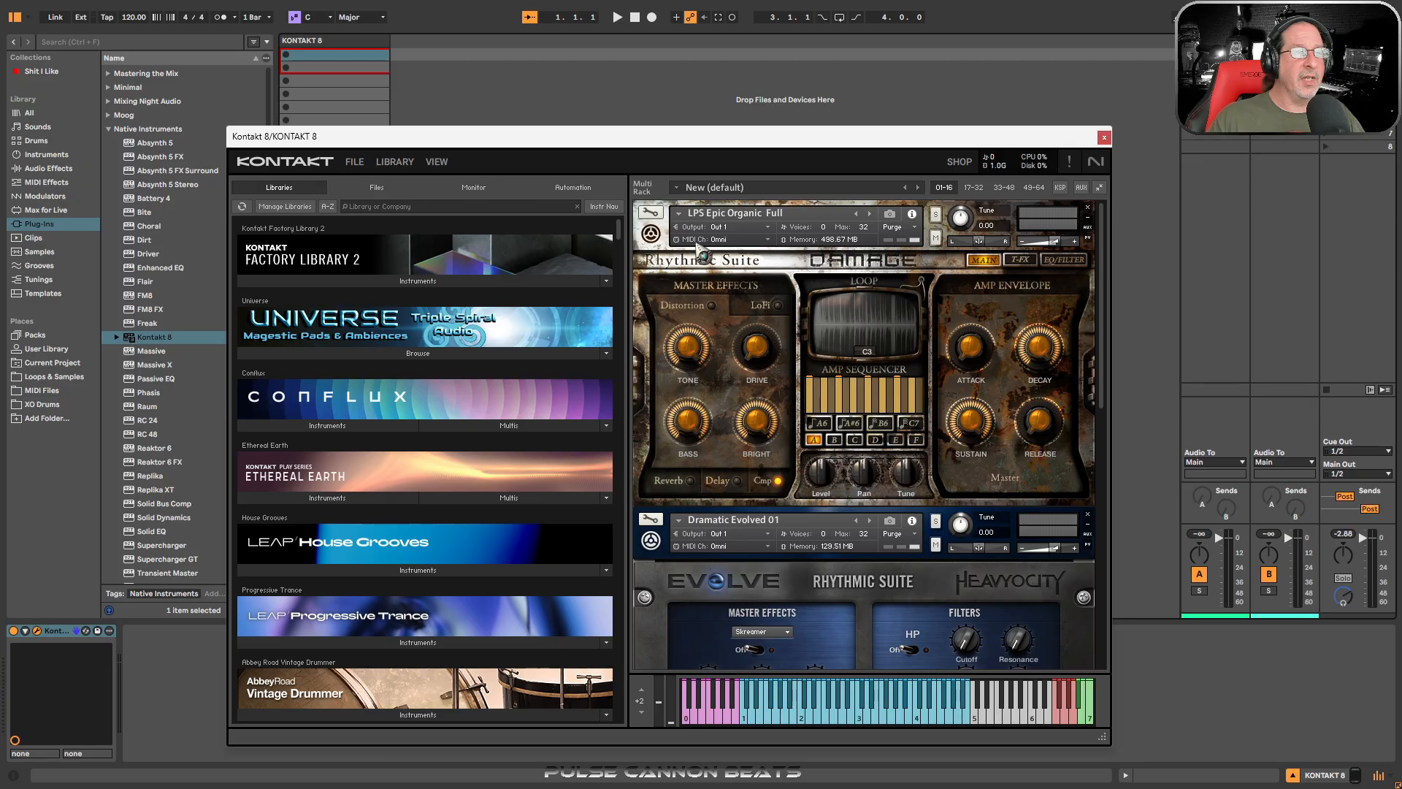
{"action": "scroll", "coordinate": [780, 467], "scroll_direction": "down", "scroll_amount": 3}
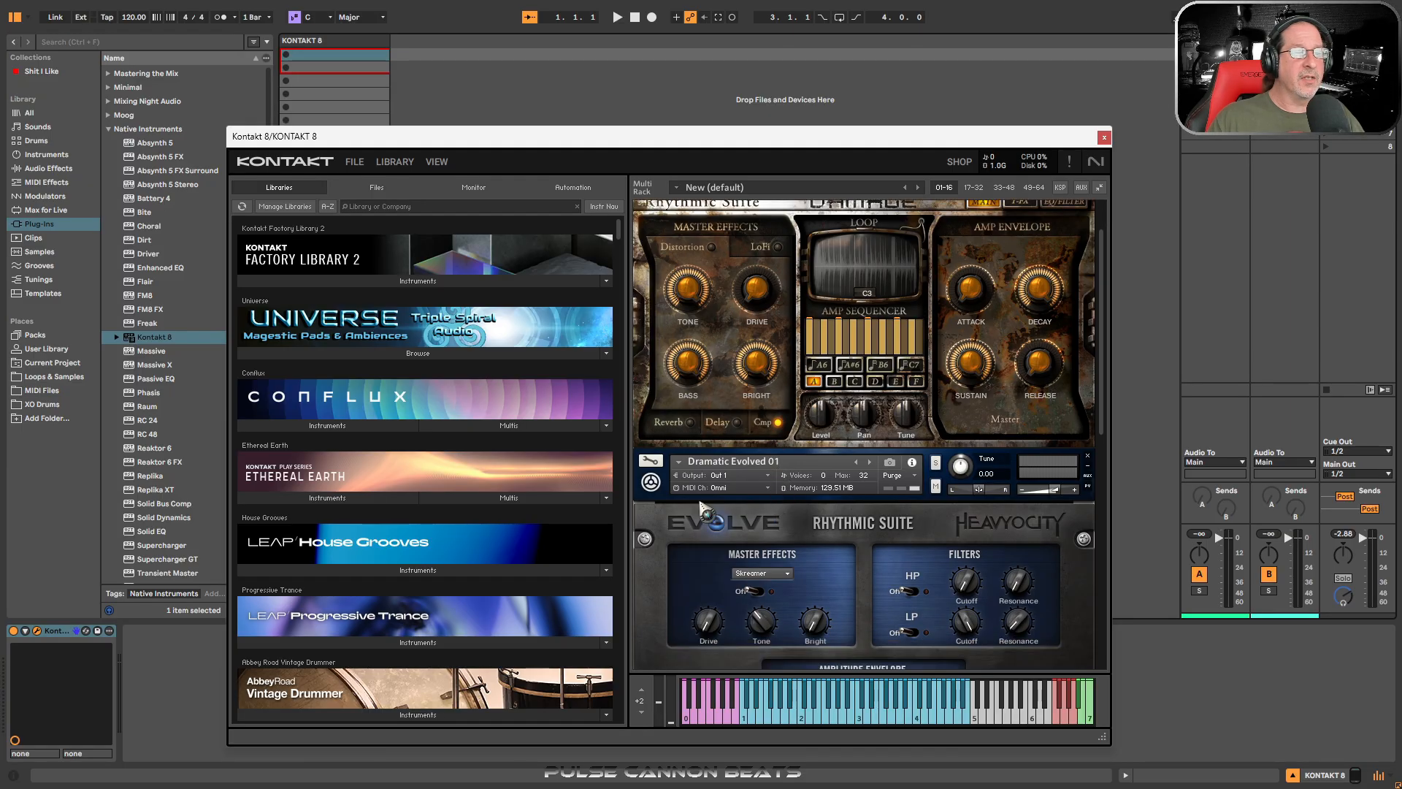
{"action": "scroll", "coordinate": [709, 504], "scroll_direction": "up", "scroll_amount": 2}
{"action": "scroll", "coordinate": [716, 479], "scroll_direction": "up", "scroll_amount": 1}
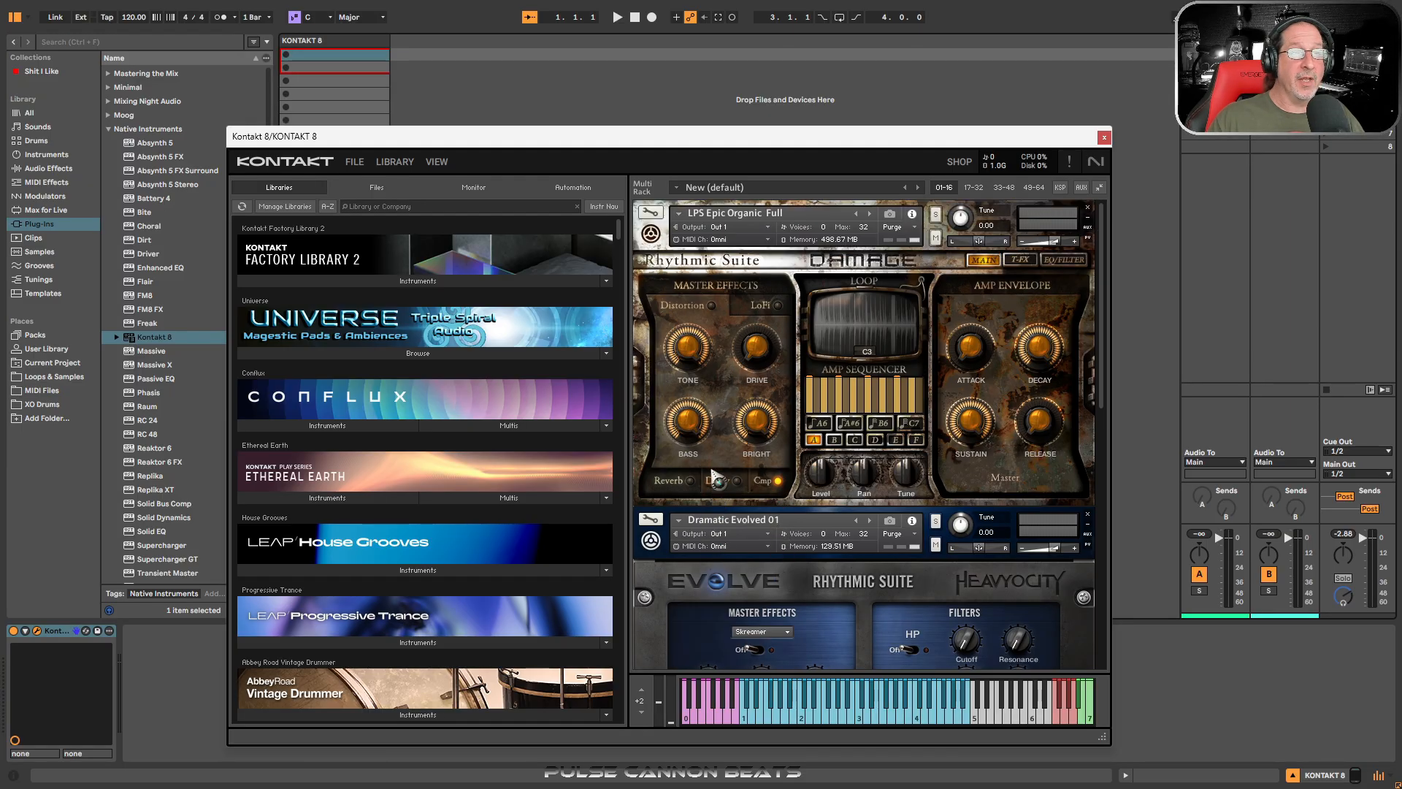
Step: Set the MIDI channel of the LPS Epic Organic Full instrument to Port A, channel 1
{"action": "left_click", "coordinate": [769, 241]}
{"action": "mouse_move", "coordinate": [786, 274]}
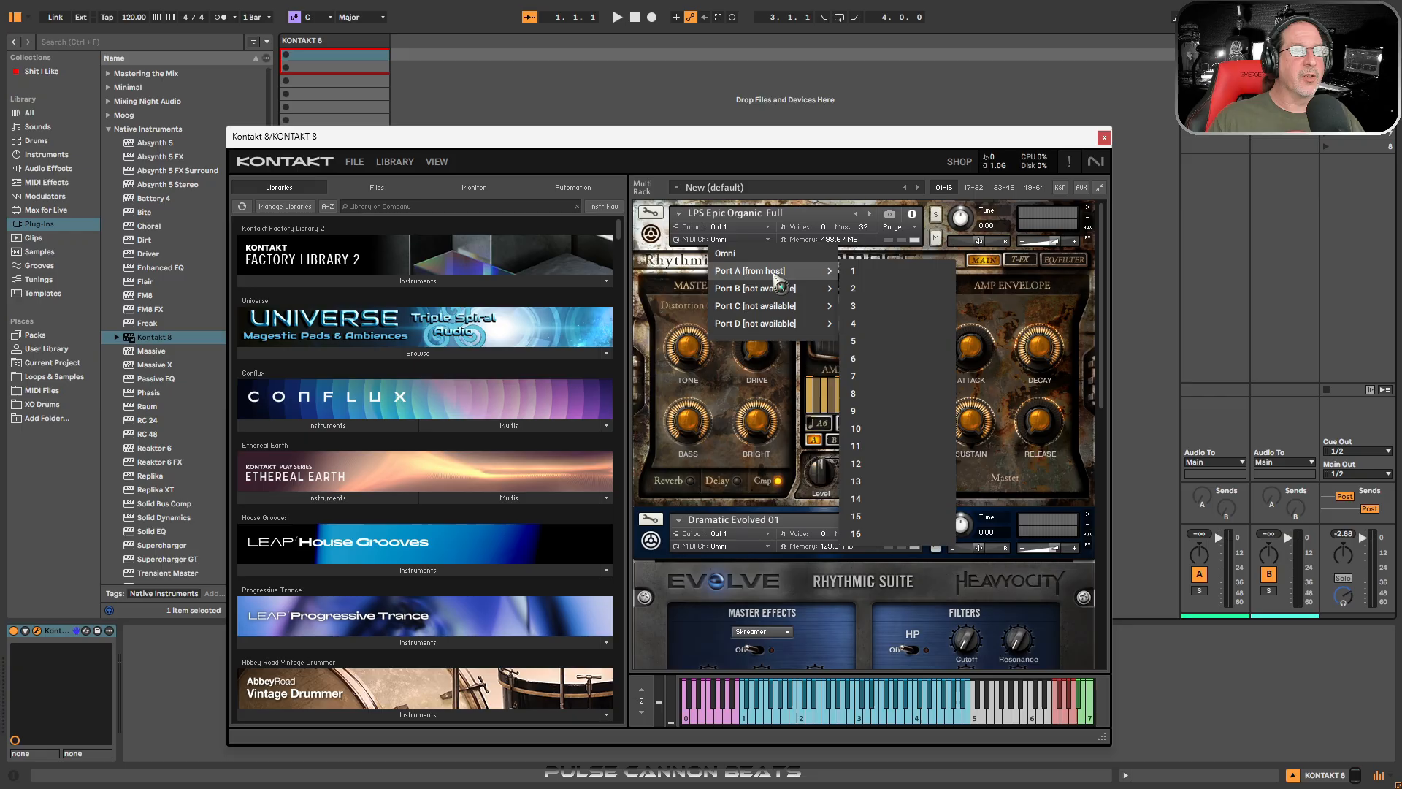
{"action": "left_click", "coordinate": [877, 279]}
Step: Set the MIDI channel of the Dramatic Evolved 01 instrument to Port A, channel 2
{"action": "scroll", "coordinate": [818, 596], "scroll_direction": "down", "scroll_amount": 6}
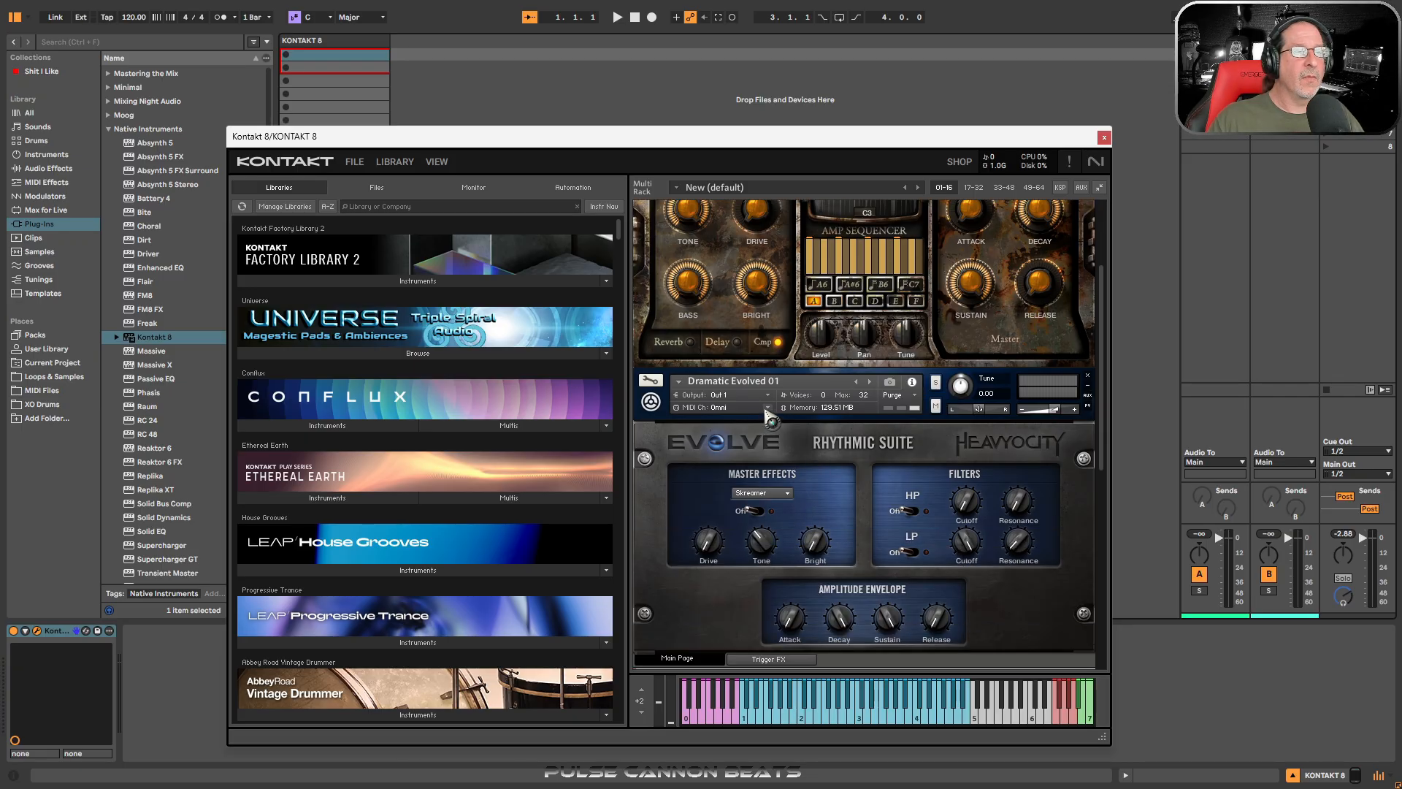
{"action": "left_click", "coordinate": [766, 409]}
{"action": "mouse_move", "coordinate": [829, 442]}
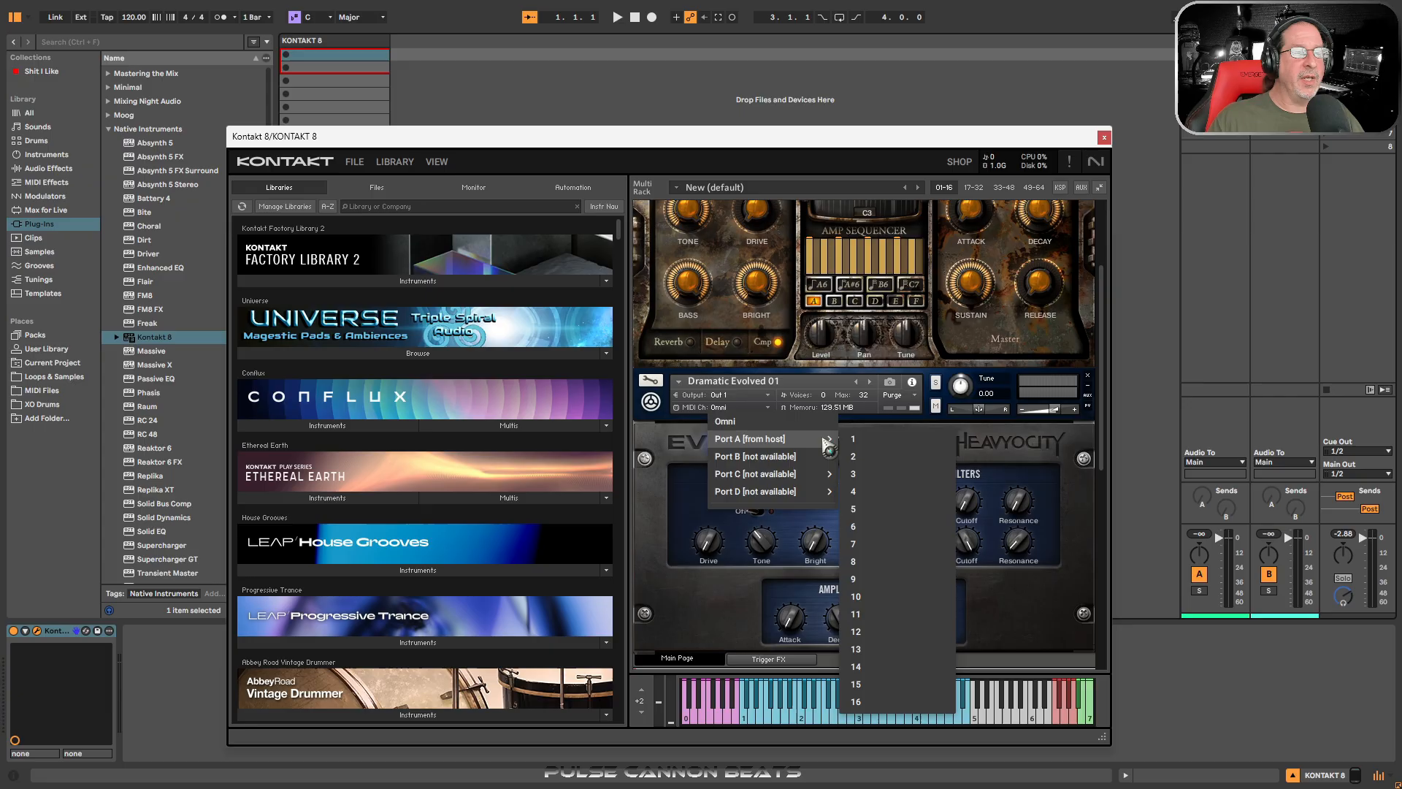
{"action": "left_click", "coordinate": [864, 458]}
Step: Show the routing info of Electronic ALL Full Loops and set its MIDI channel to Port A, channel 3
{"action": "scroll", "coordinate": [840, 577], "scroll_direction": "down", "scroll_amount": 7}
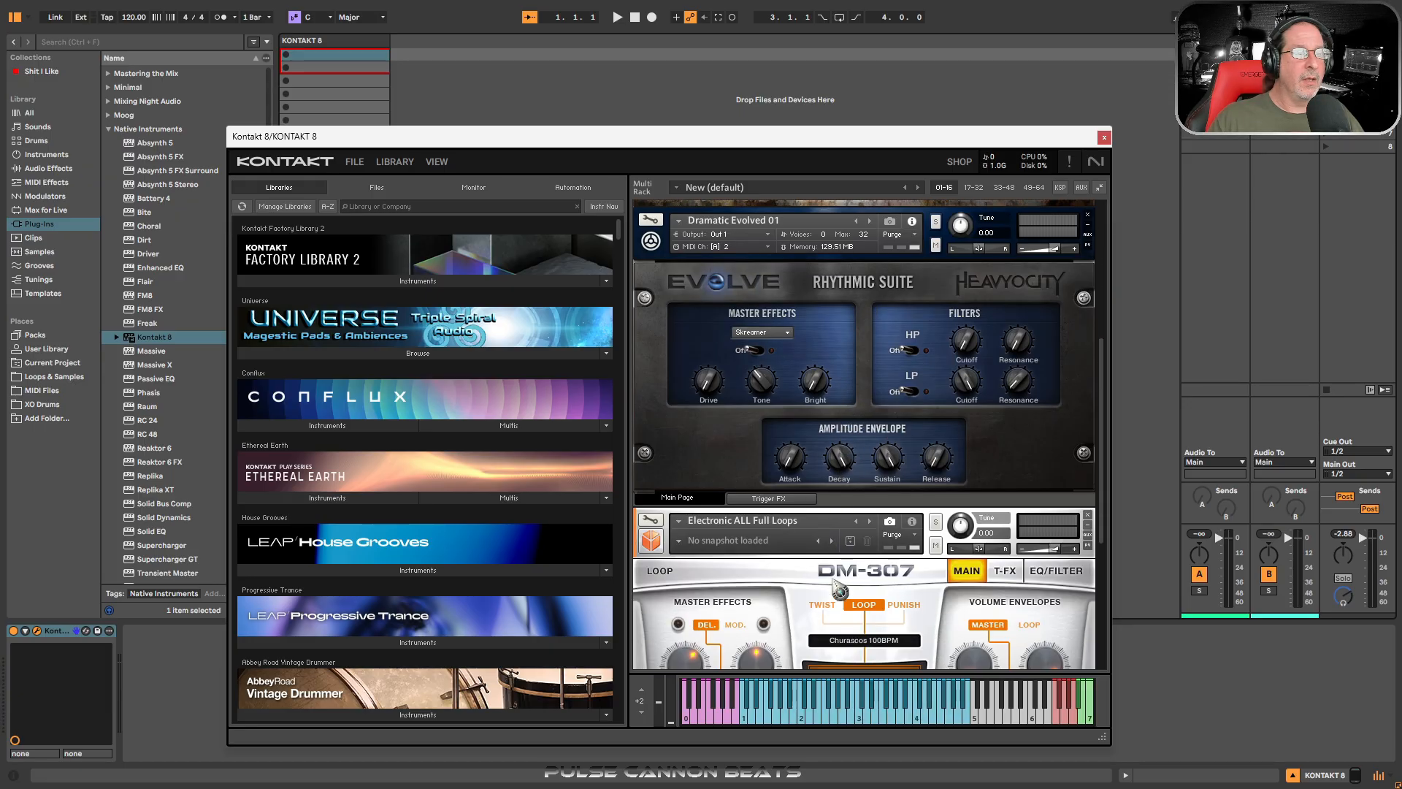
{"action": "scroll", "coordinate": [838, 588], "scroll_direction": "down", "scroll_amount": 2}
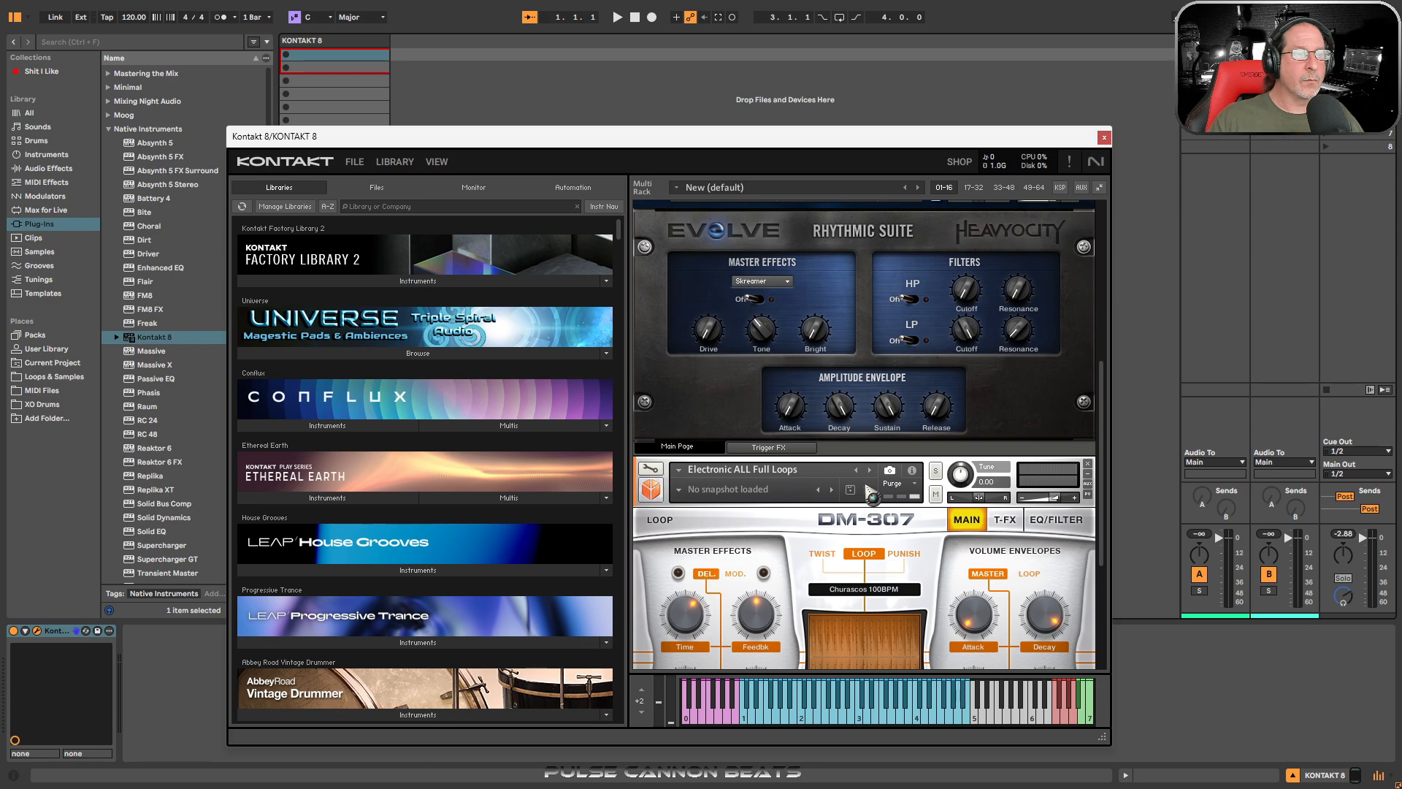
{"action": "left_click", "coordinate": [912, 471]}
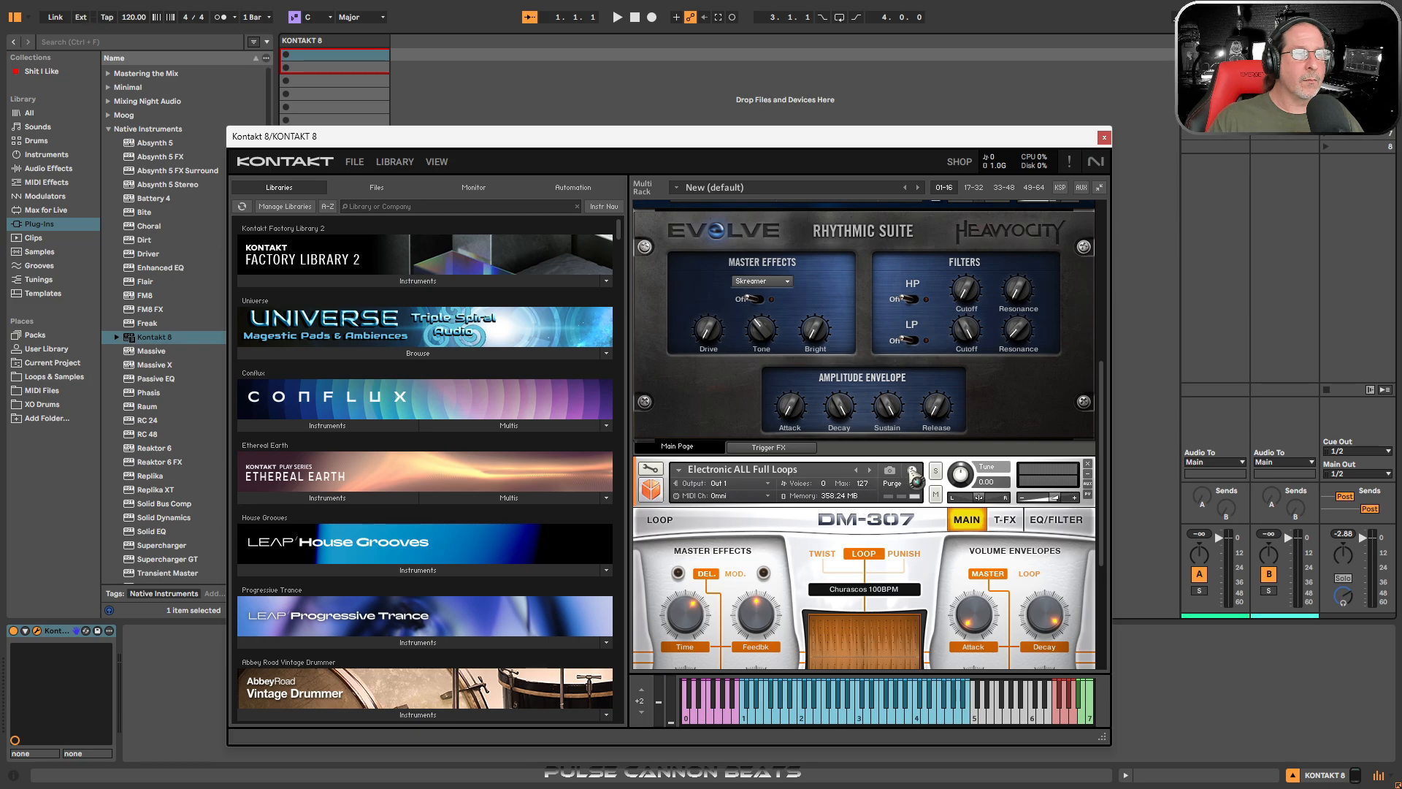
{"action": "left_click", "coordinate": [774, 498]}
{"action": "mouse_move", "coordinate": [771, 527]}
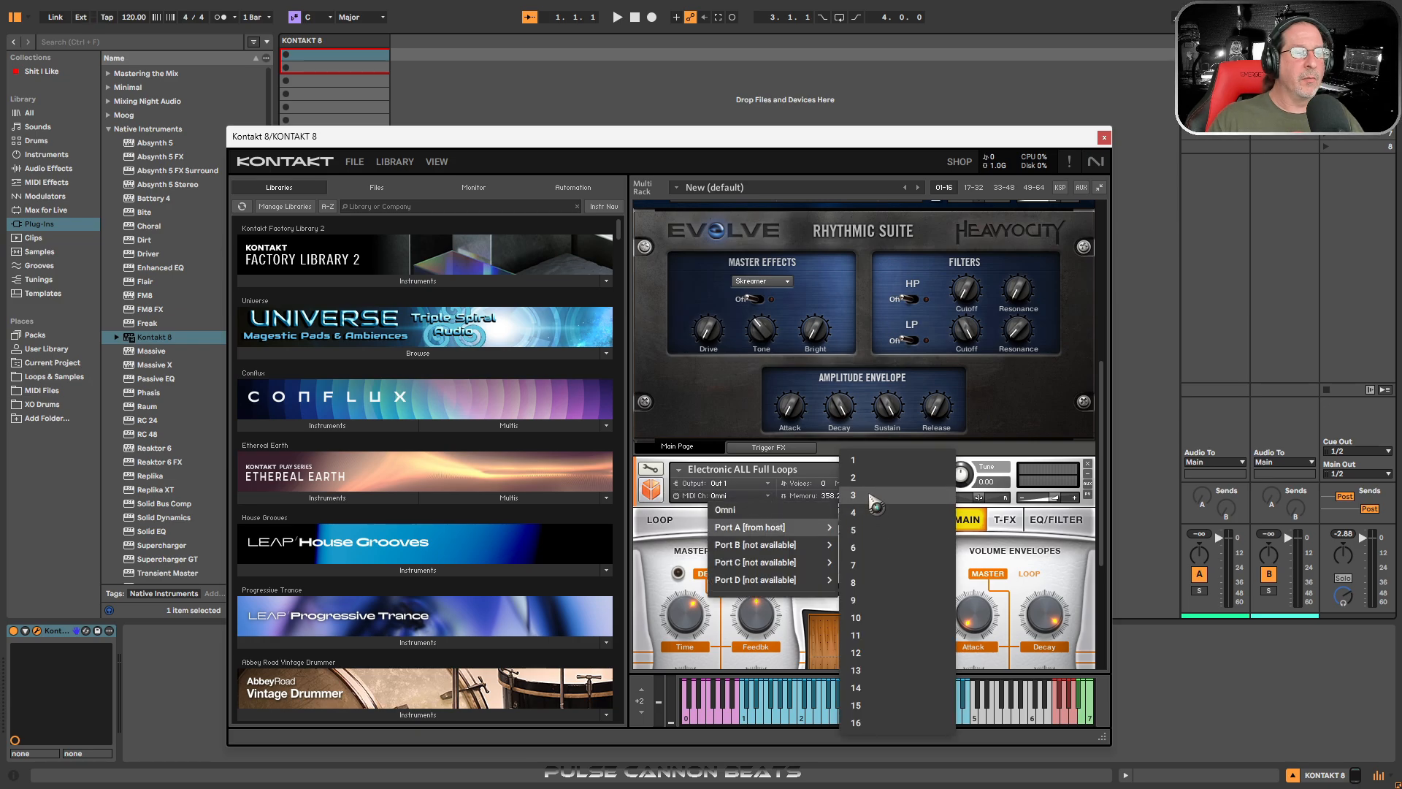
{"action": "left_click", "coordinate": [853, 494]}
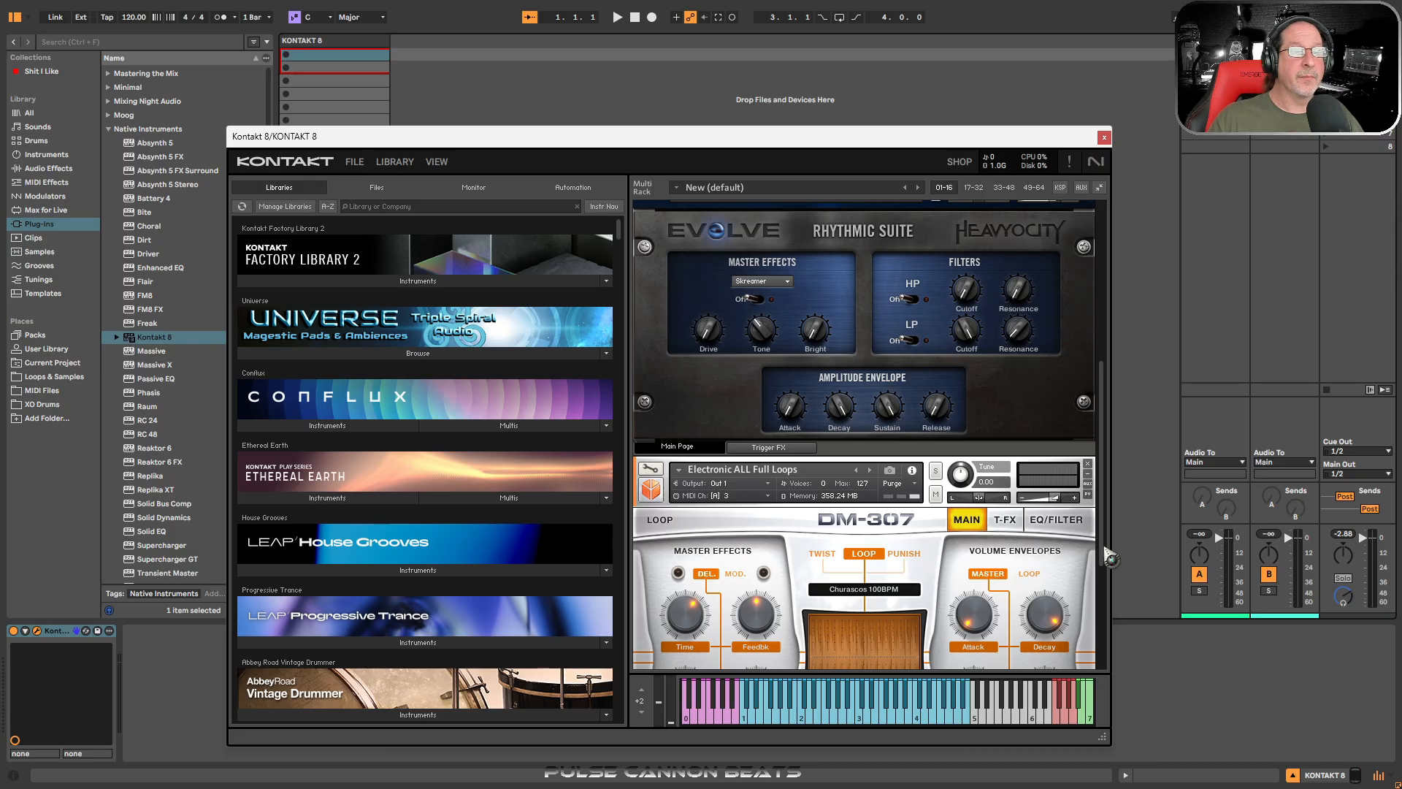
Step: Show the outputs section again and rename the first output channel KONTAKT
{"action": "left_click_drag", "start_coordinate": [1110, 555], "coordinate": [1111, 368]}
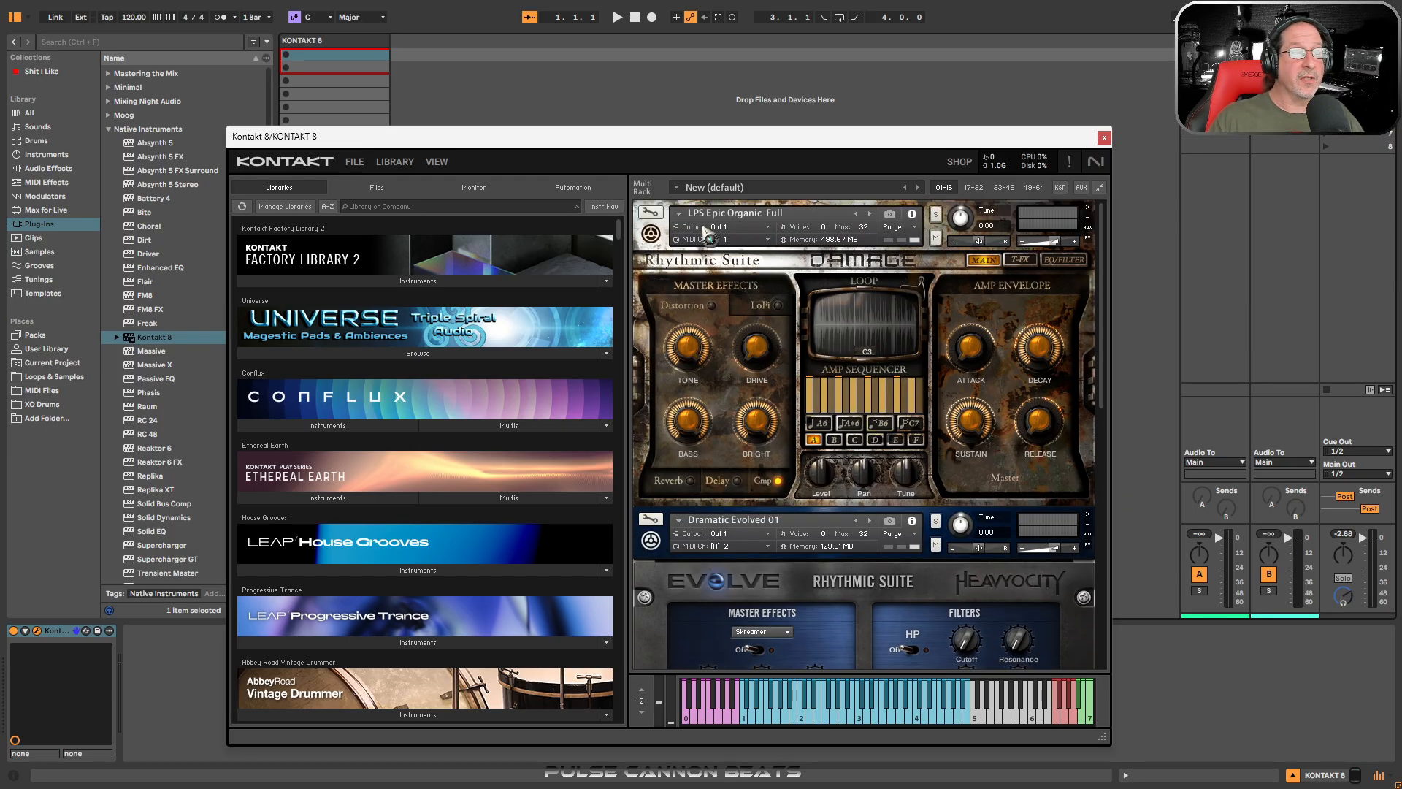
{"action": "left_click", "coordinate": [437, 162]}
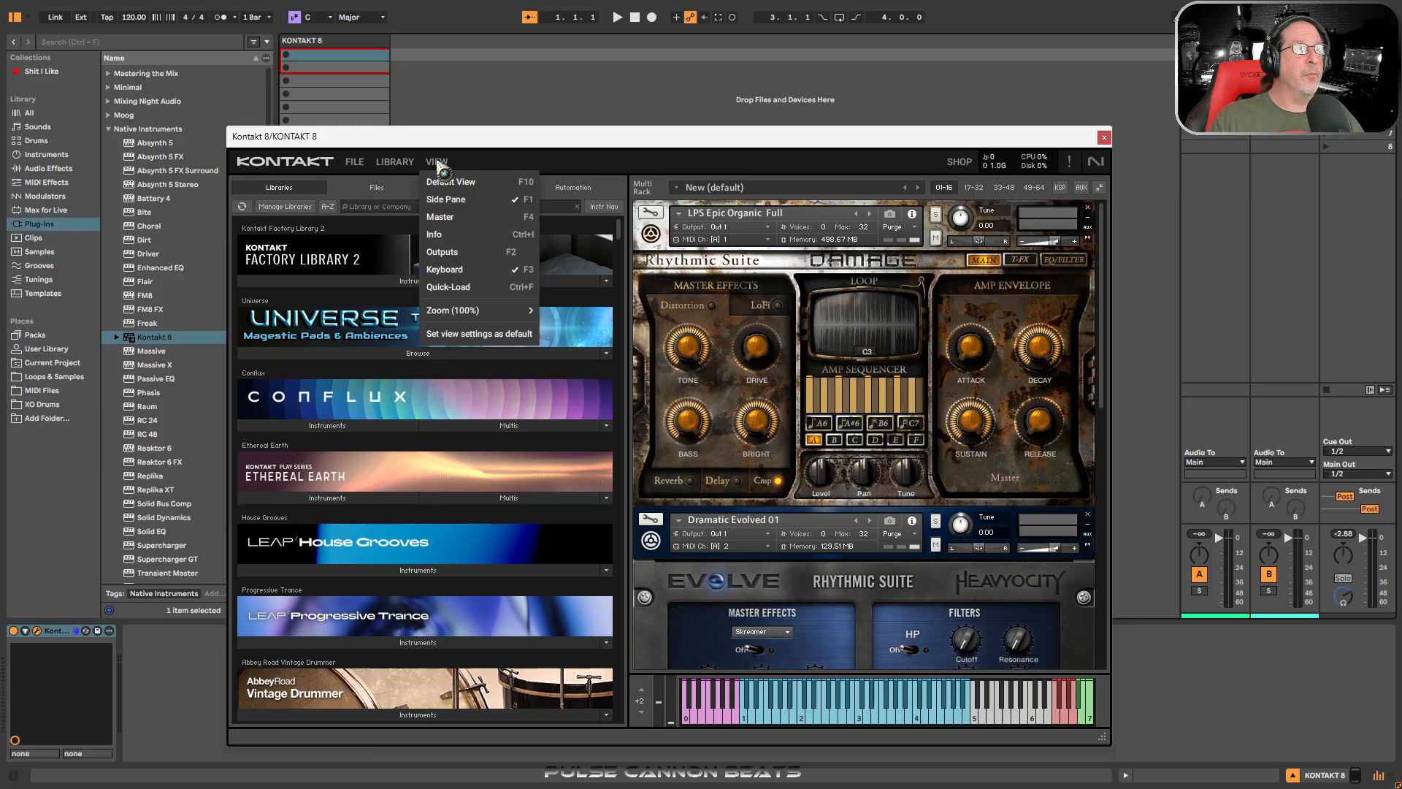
{"action": "left_click", "coordinate": [451, 251]}
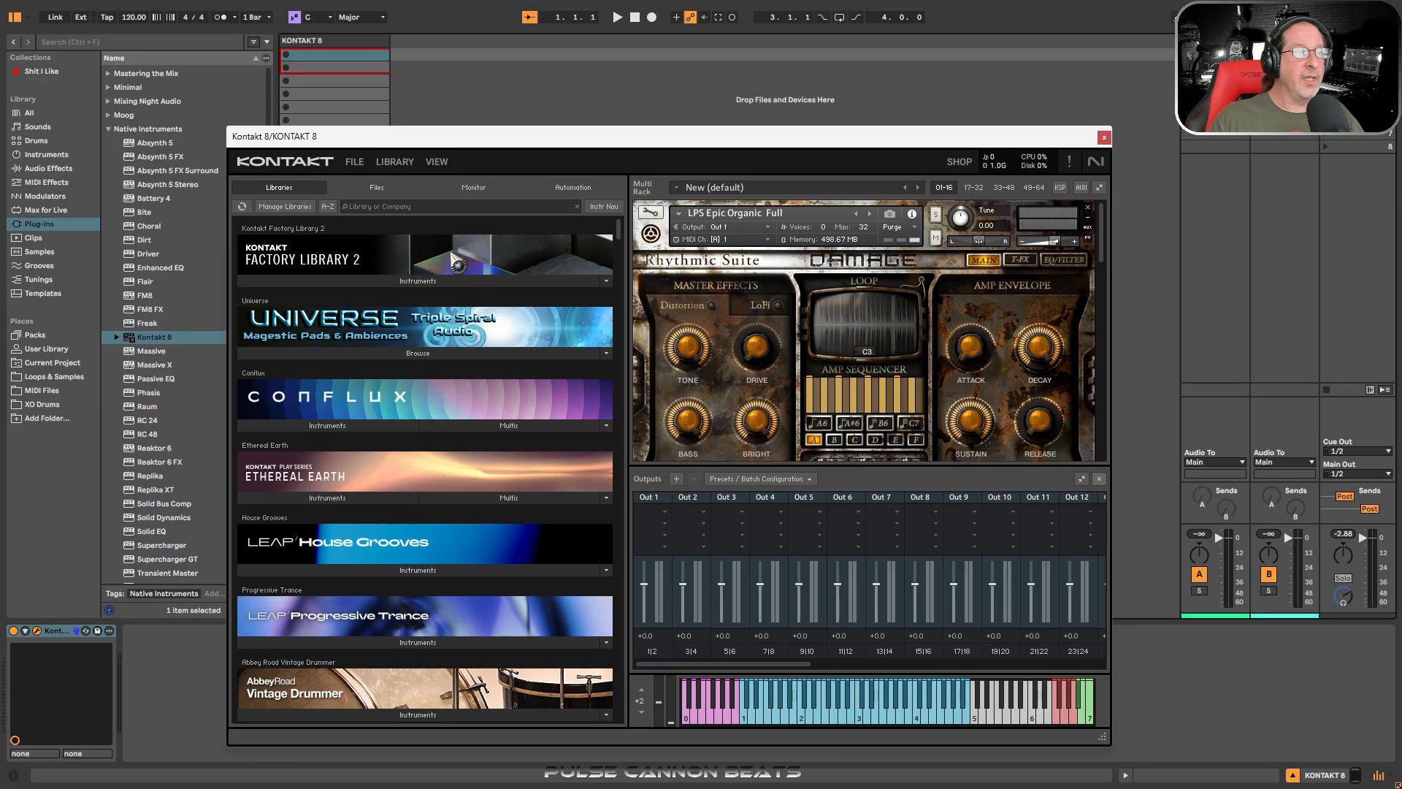
{"action": "double_click", "coordinate": [647, 497]}
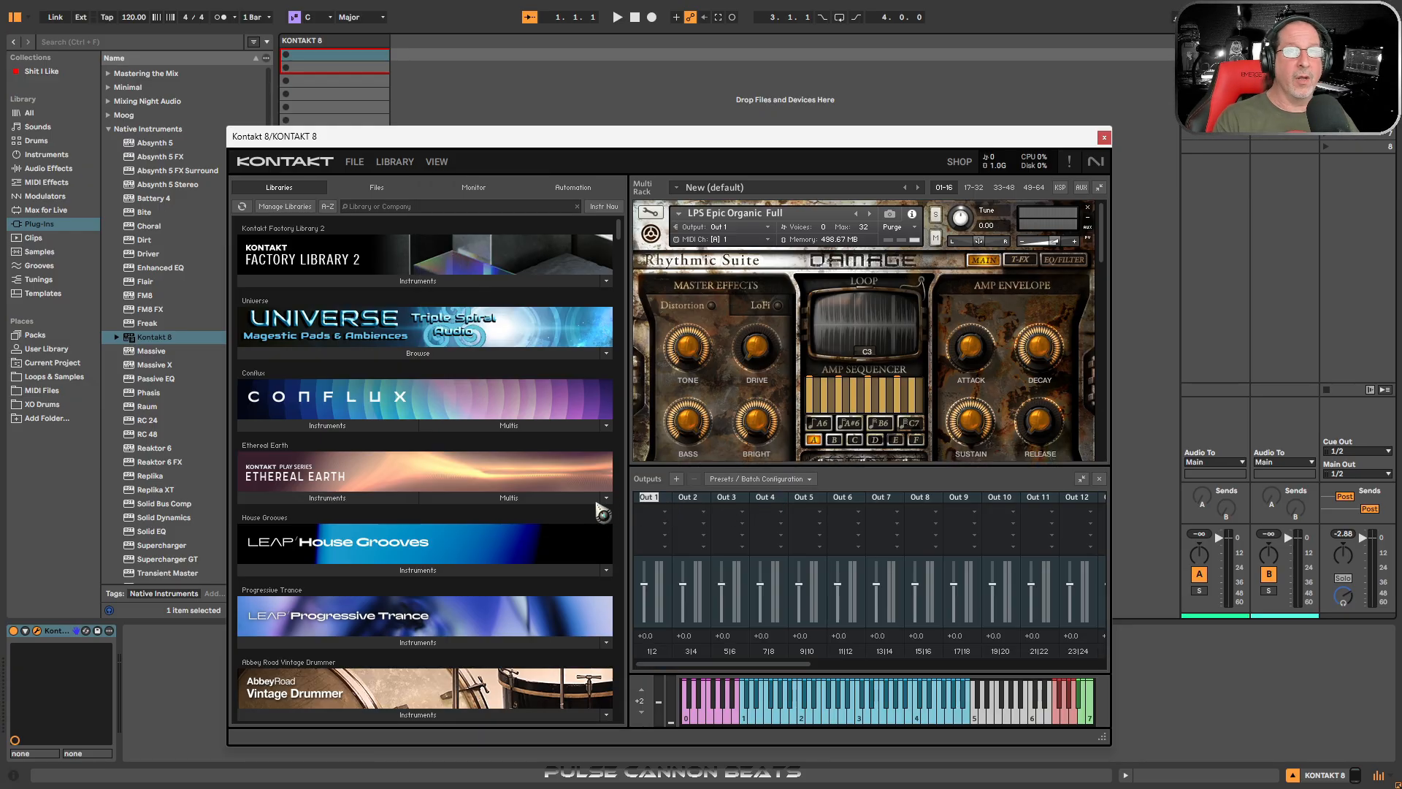
{"action": "type", "text": "KONTAK"}
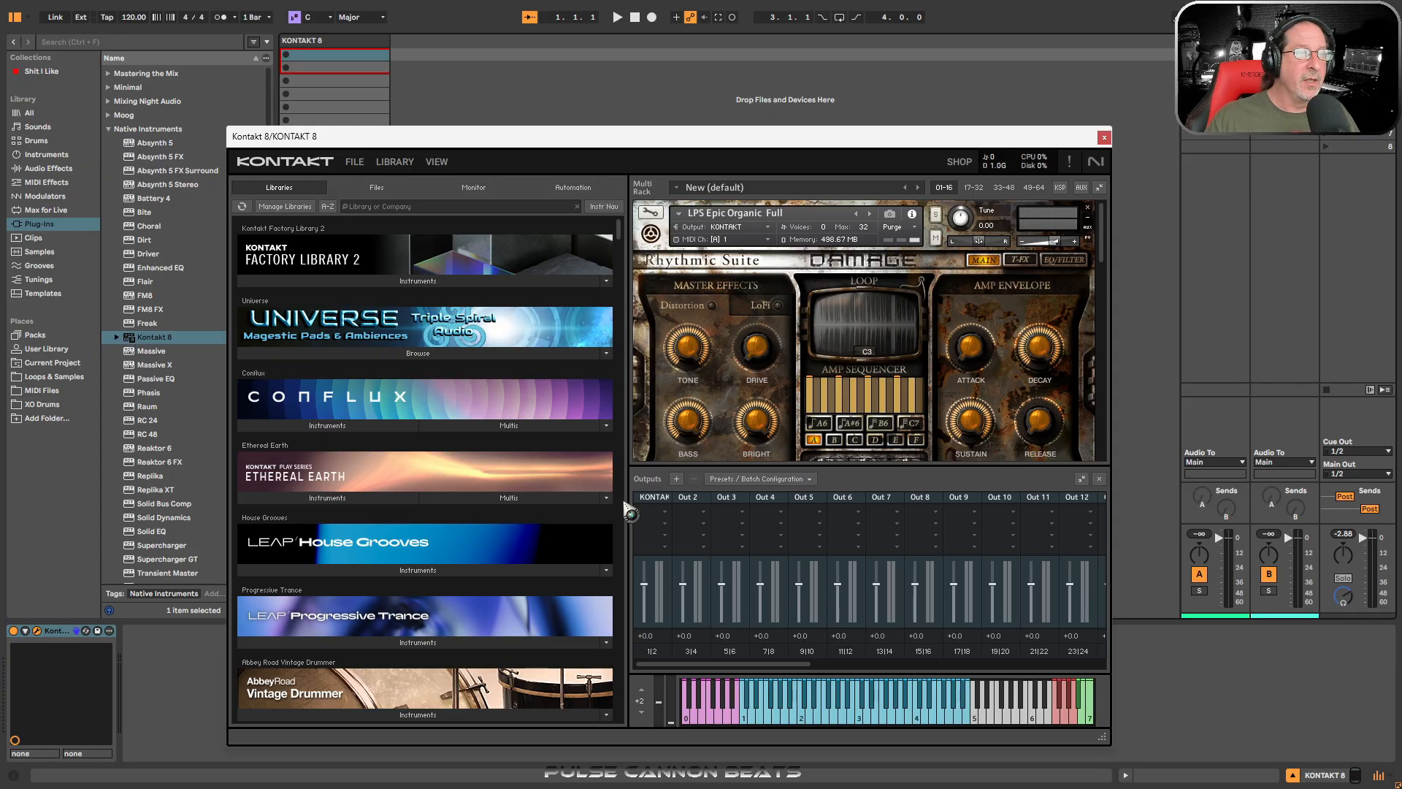
Step: Rename the second output channel DAMAGE
{"action": "scroll", "coordinate": [1102, 256], "scroll_direction": "down", "scroll_amount": 3}
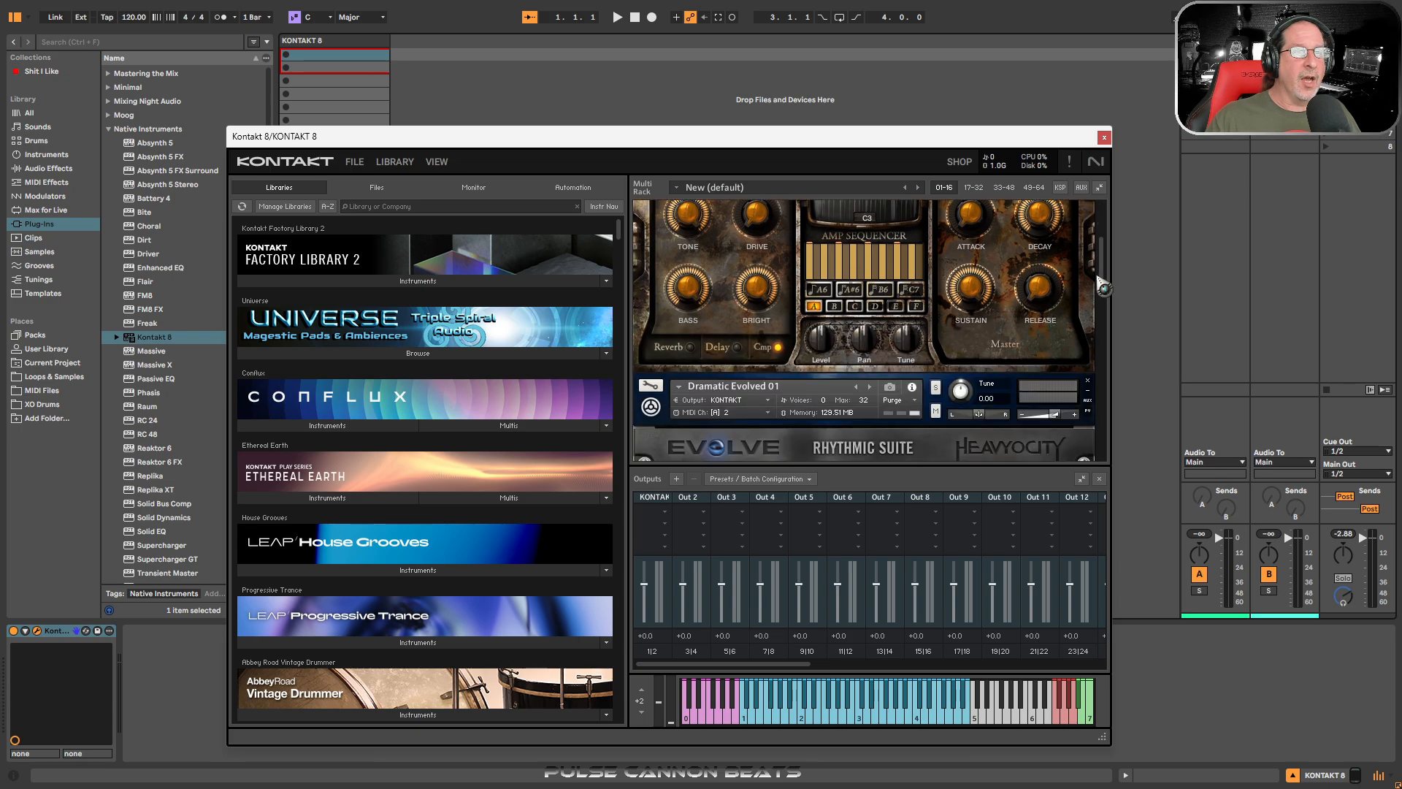
{"action": "scroll", "coordinate": [1103, 256], "scroll_direction": "up", "scroll_amount": 3}
{"action": "left_click", "coordinate": [690, 497]}
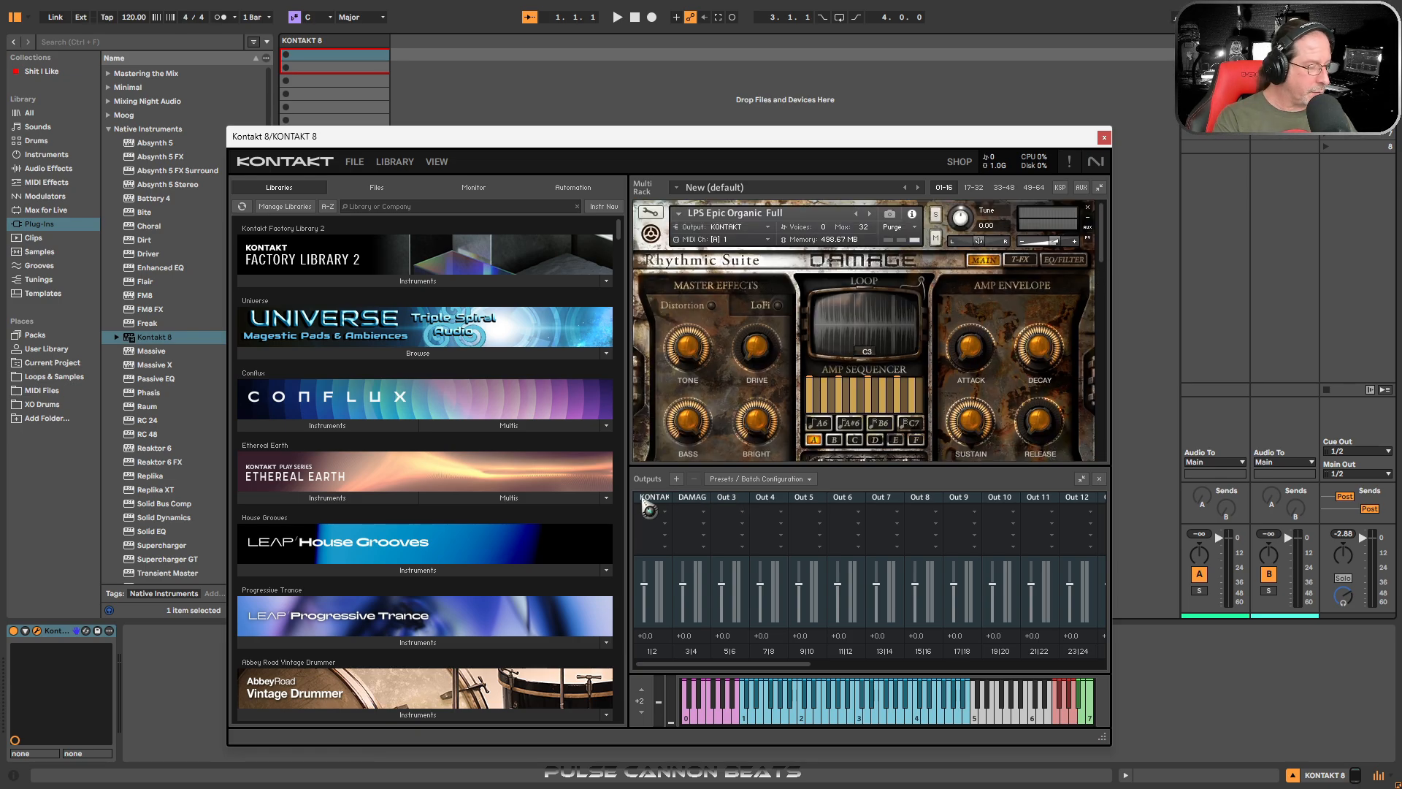
{"action": "key", "text": "Return"}
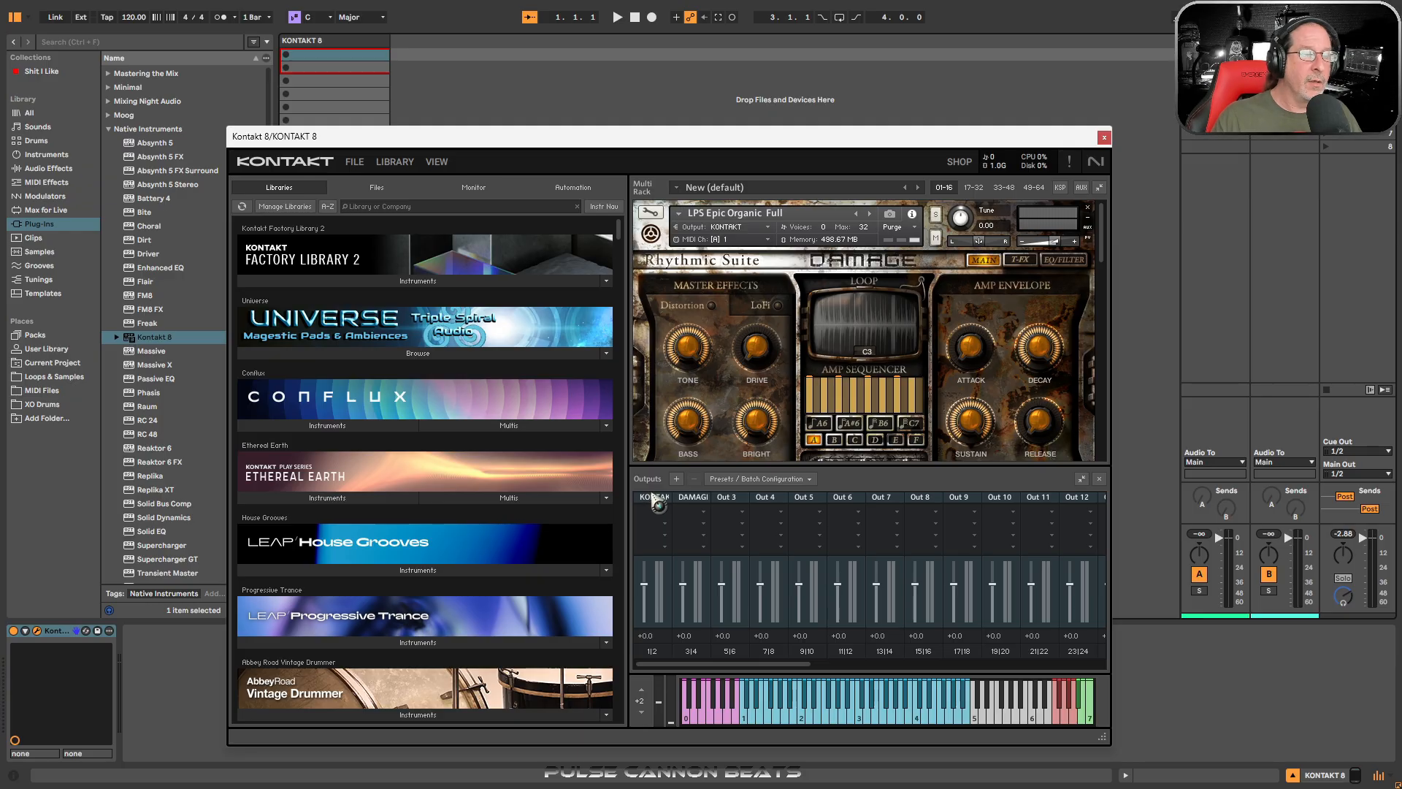
Step: Rename the third output channel EVOLVE and the fourth DM 307, and hide the outputs section
{"action": "scroll", "coordinate": [776, 425], "scroll_direction": "down", "scroll_amount": 3}
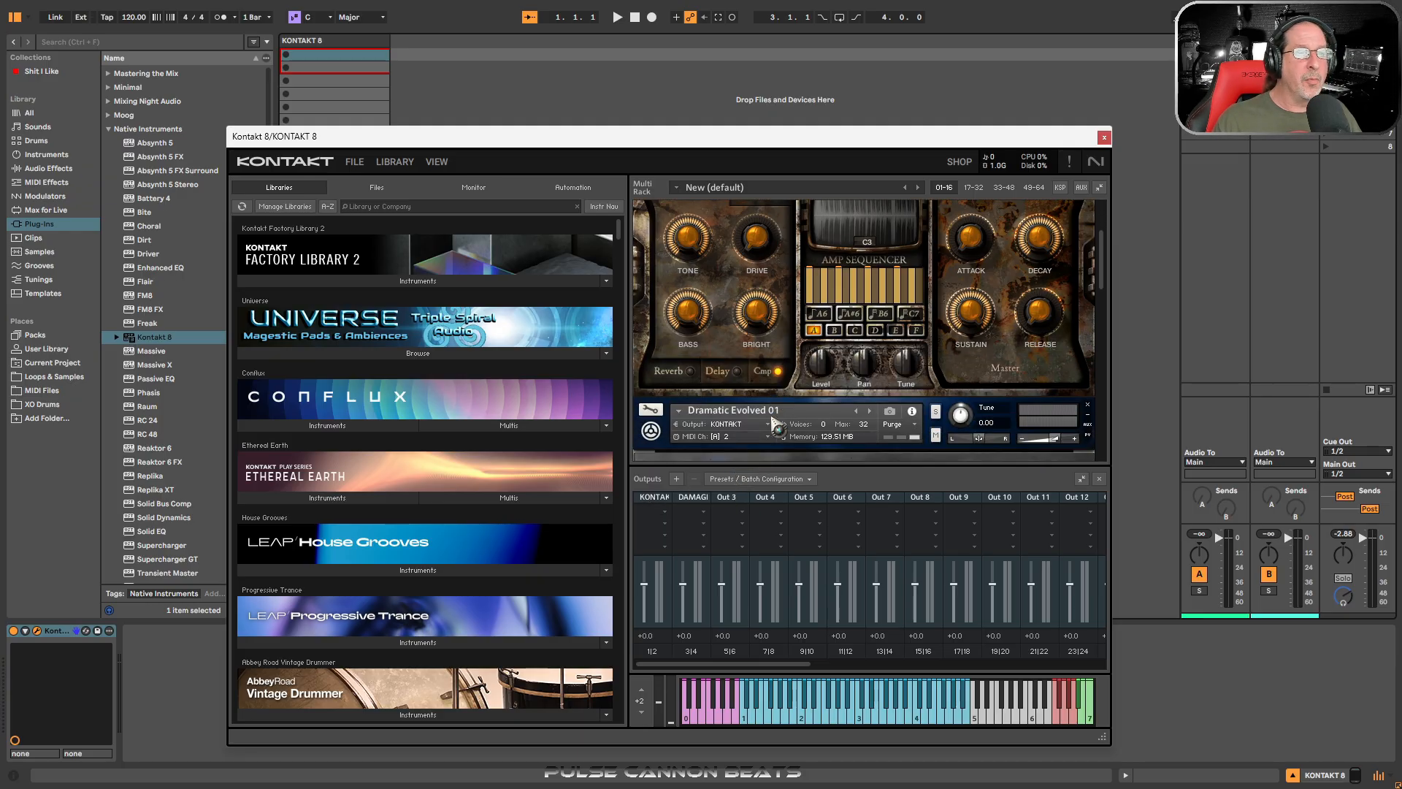
{"action": "left_click", "coordinate": [727, 498]}
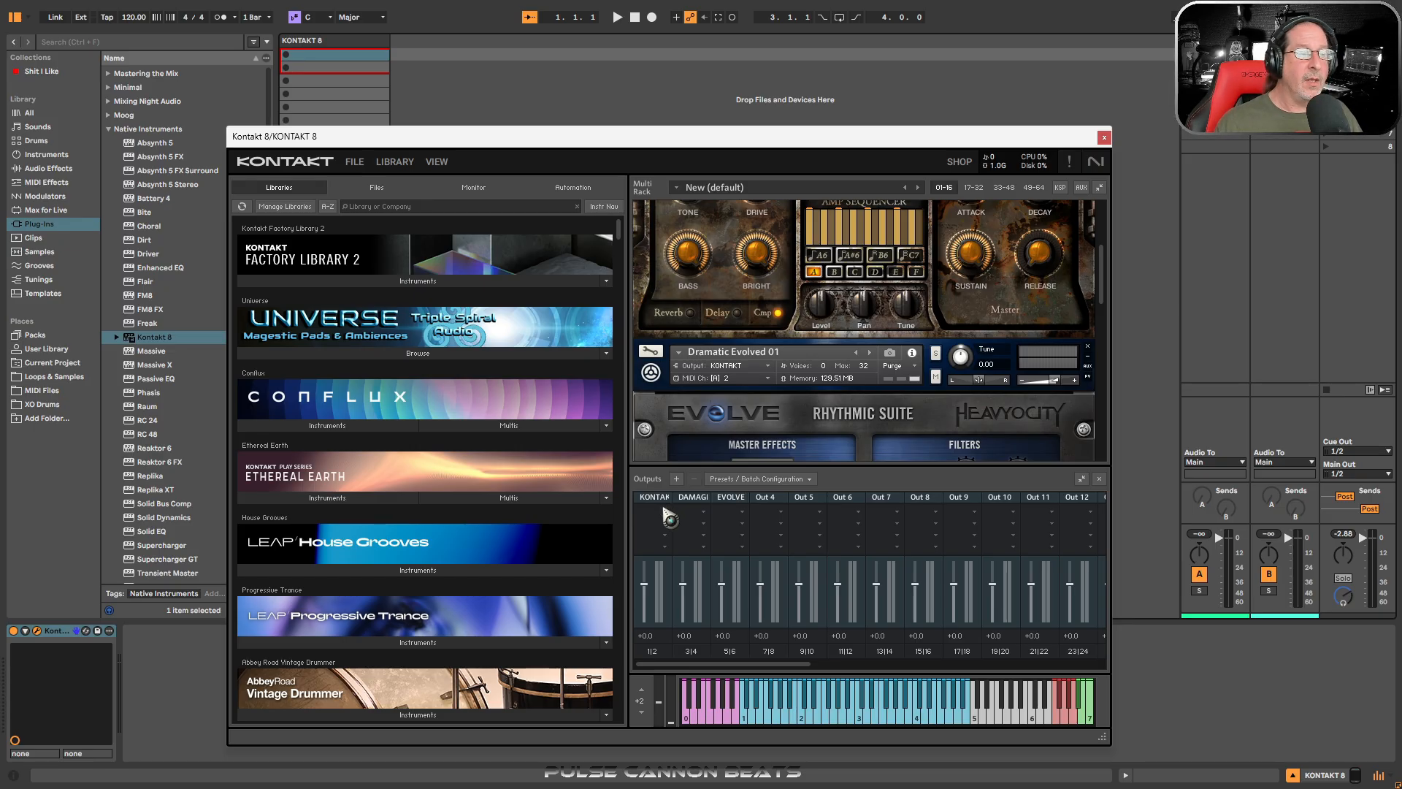
{"action": "scroll", "coordinate": [800, 415], "scroll_direction": "down", "scroll_amount": 1}
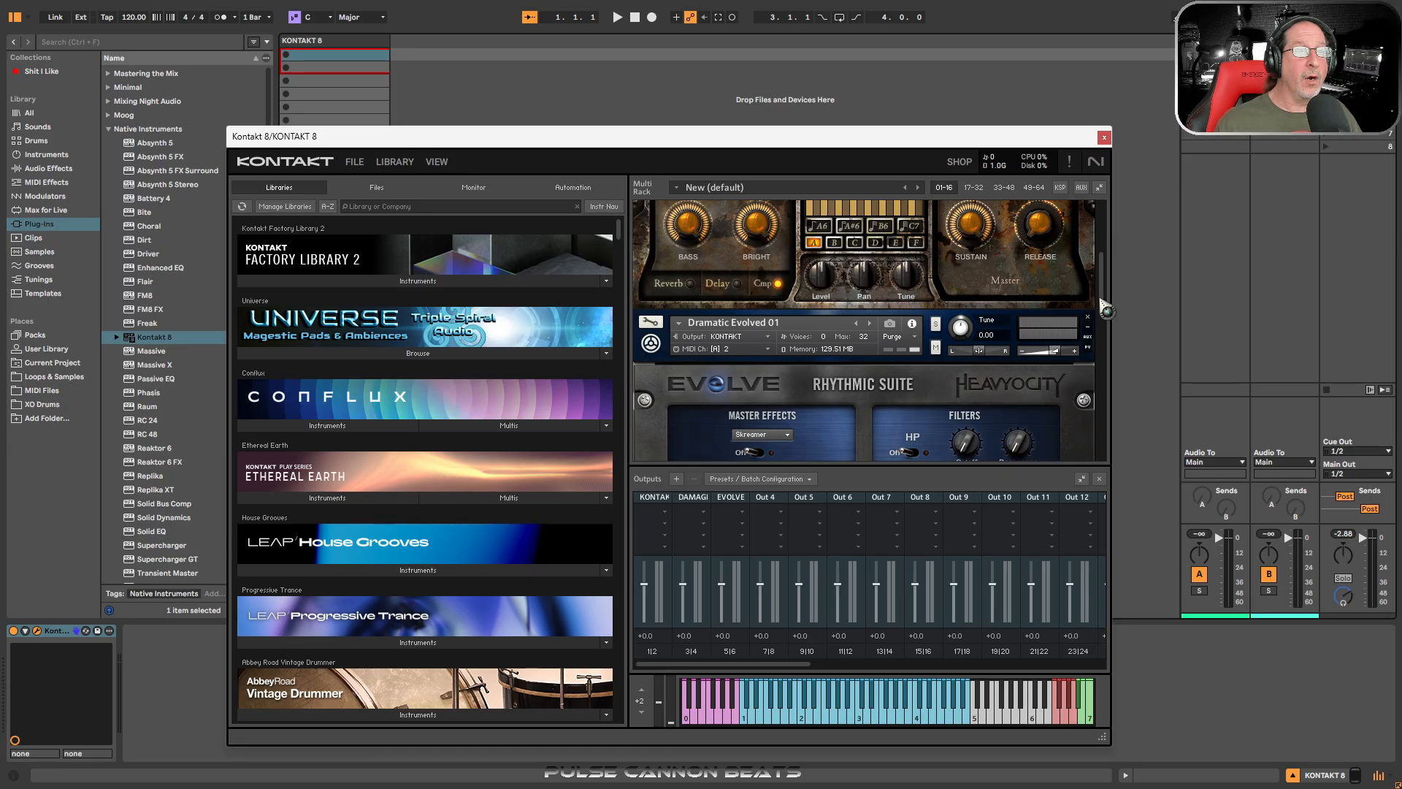
{"action": "left_click_drag", "start_coordinate": [1107, 311], "coordinate": [1100, 376]}
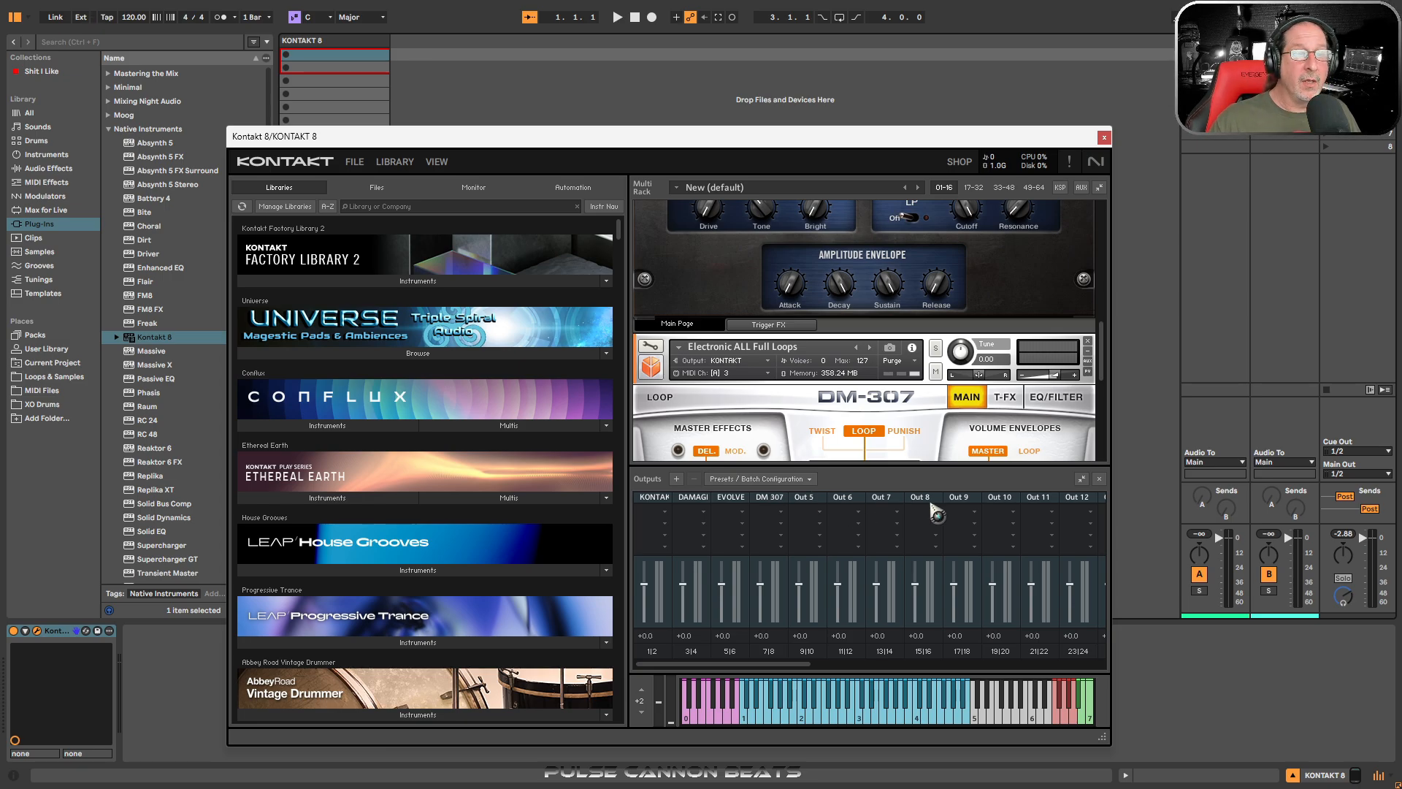
{"action": "left_click", "coordinate": [1100, 479]}
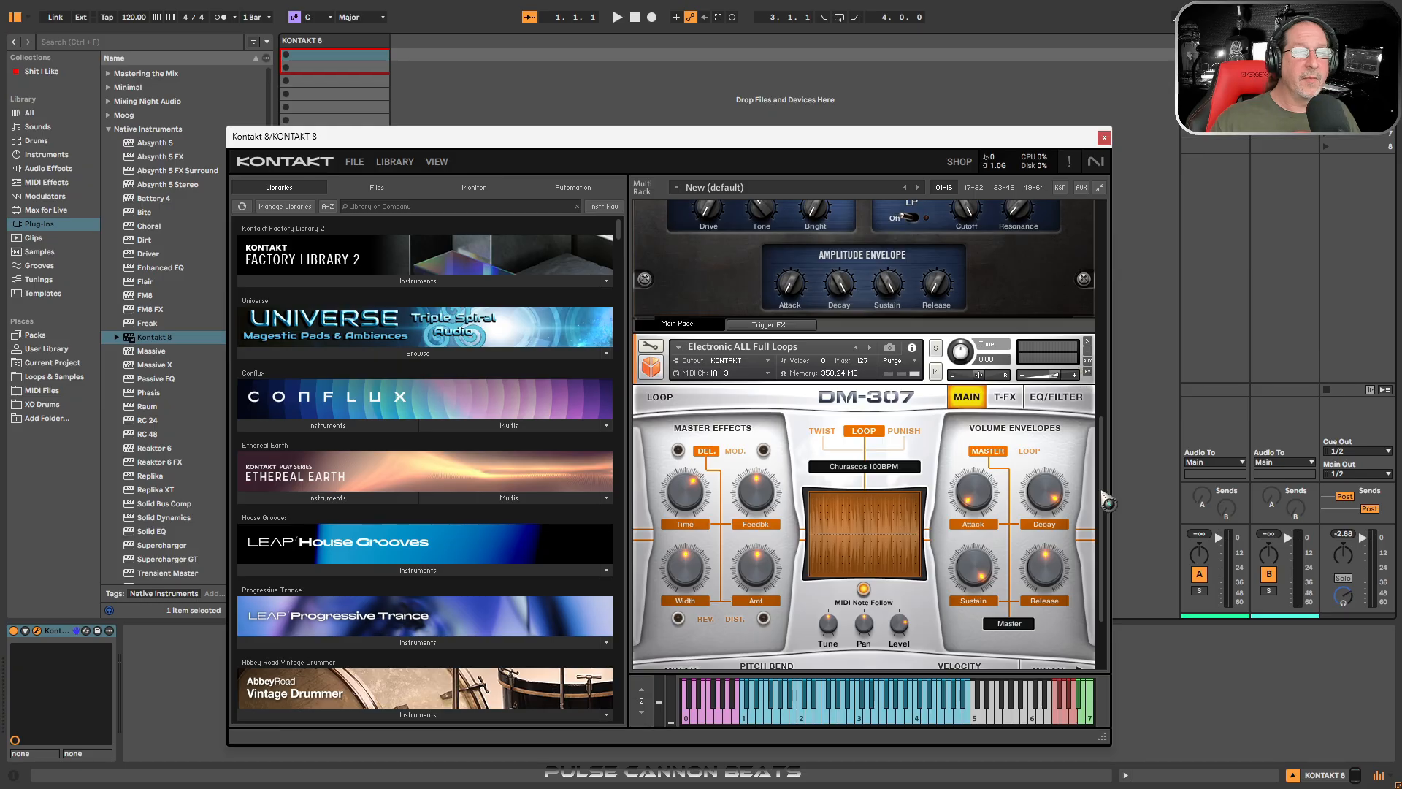
Step: Route the output of LPS Epic Organic Full to the DAMAGE channel, routed 3|4
{"action": "left_click_drag", "start_coordinate": [1102, 504], "coordinate": [1117, 239]}
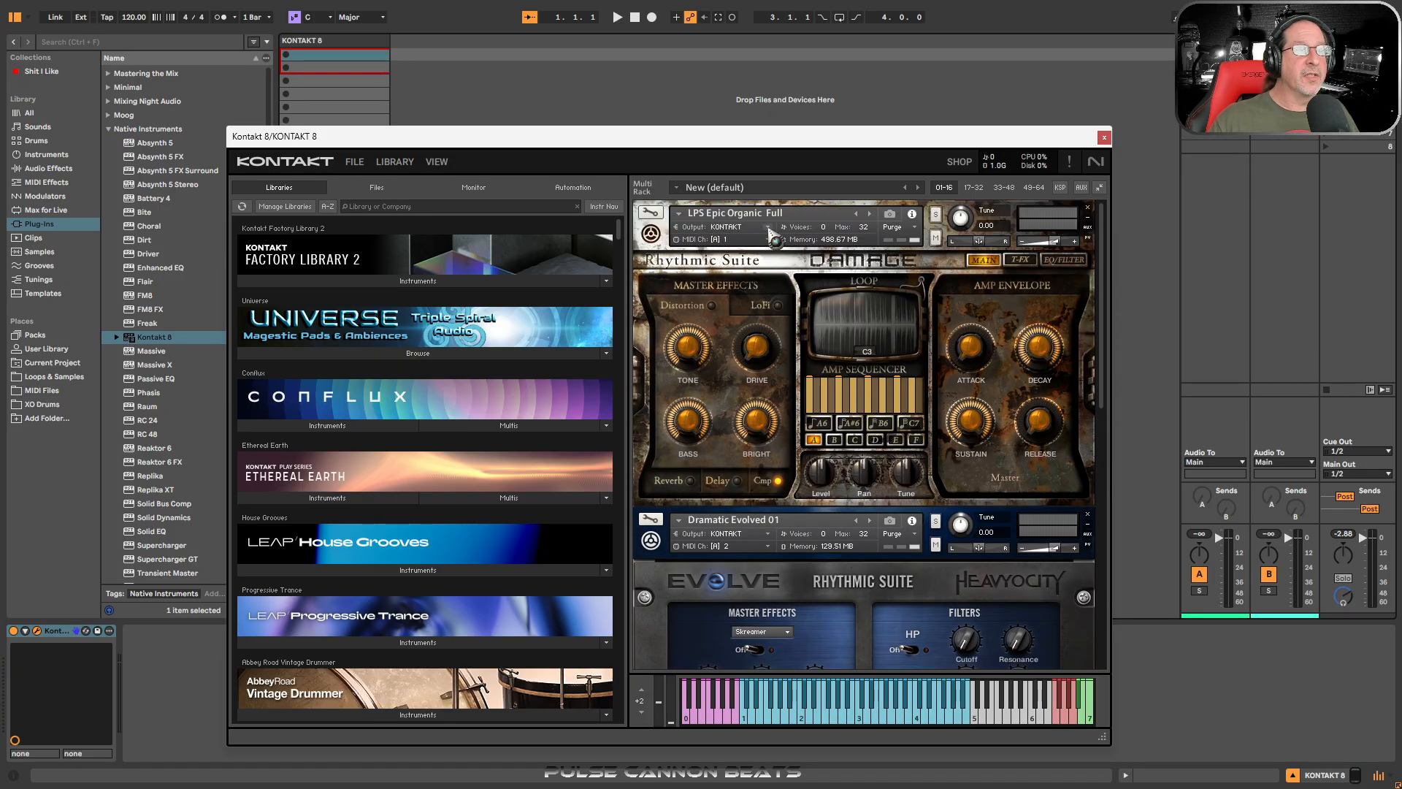
{"action": "left_click", "coordinate": [773, 231]}
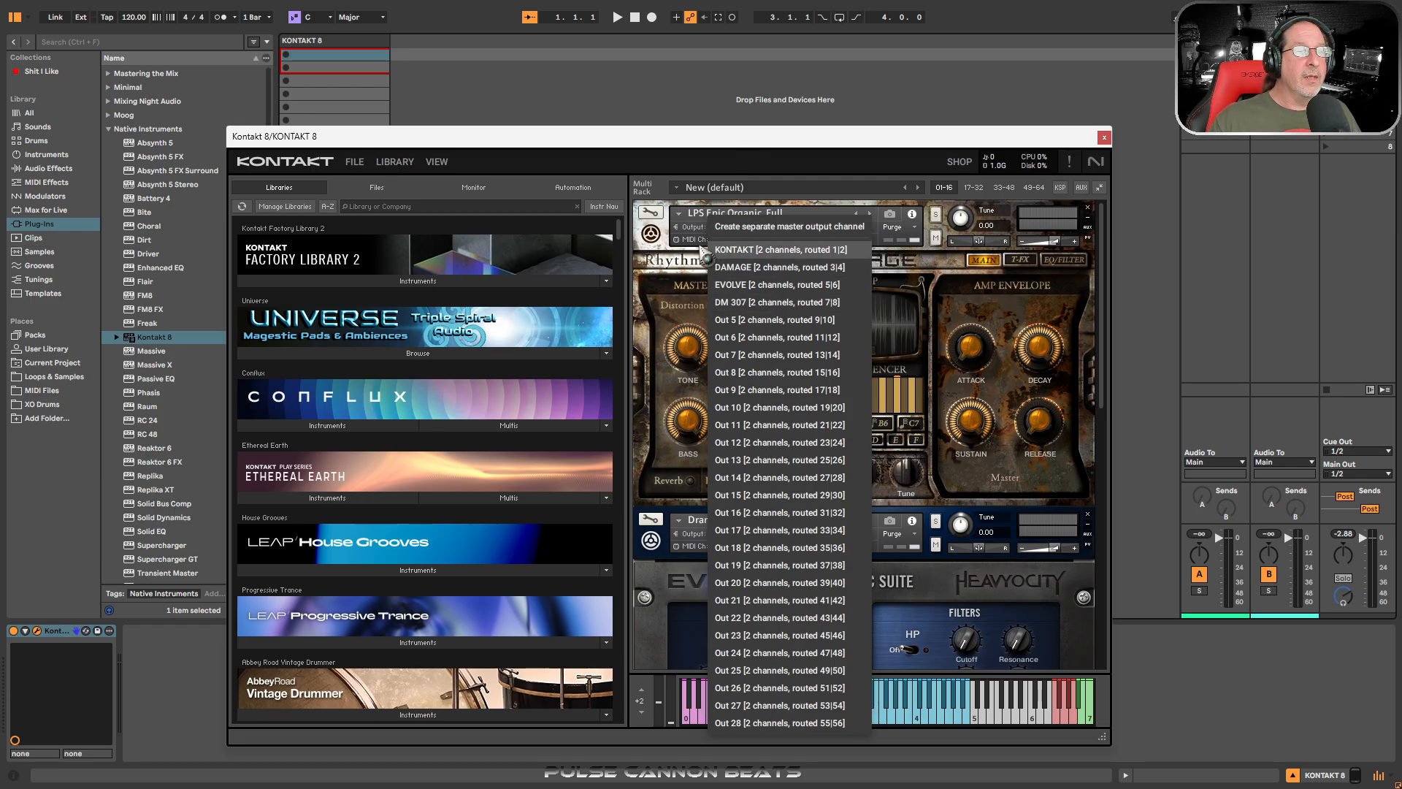
{"action": "left_click", "coordinate": [799, 269]}
Step: Route the output of Dramatic Evolved 01 to the EVOLVE channel, routed 5|6
{"action": "scroll", "coordinate": [774, 516], "scroll_direction": "down", "scroll_amount": 4}
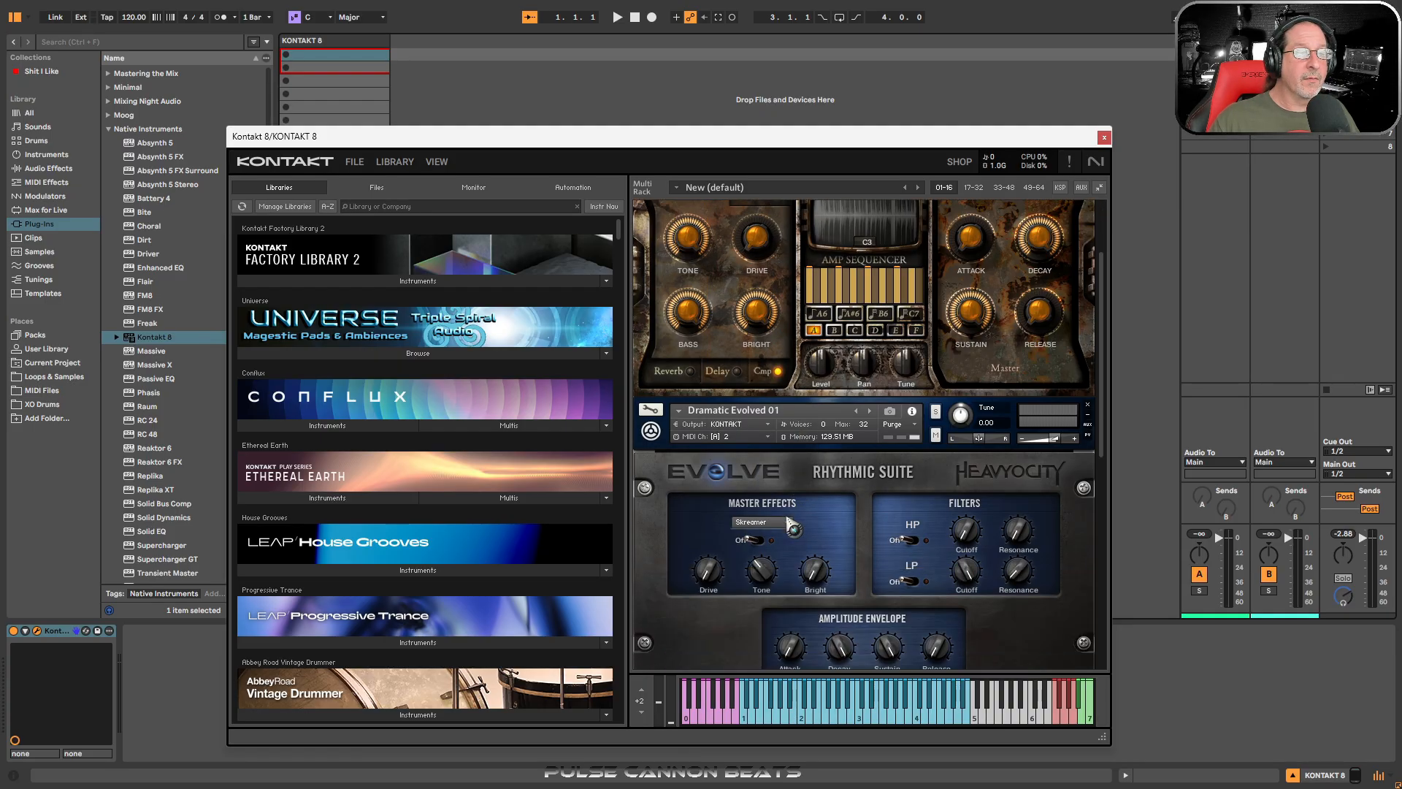
{"action": "left_click", "coordinate": [762, 400]}
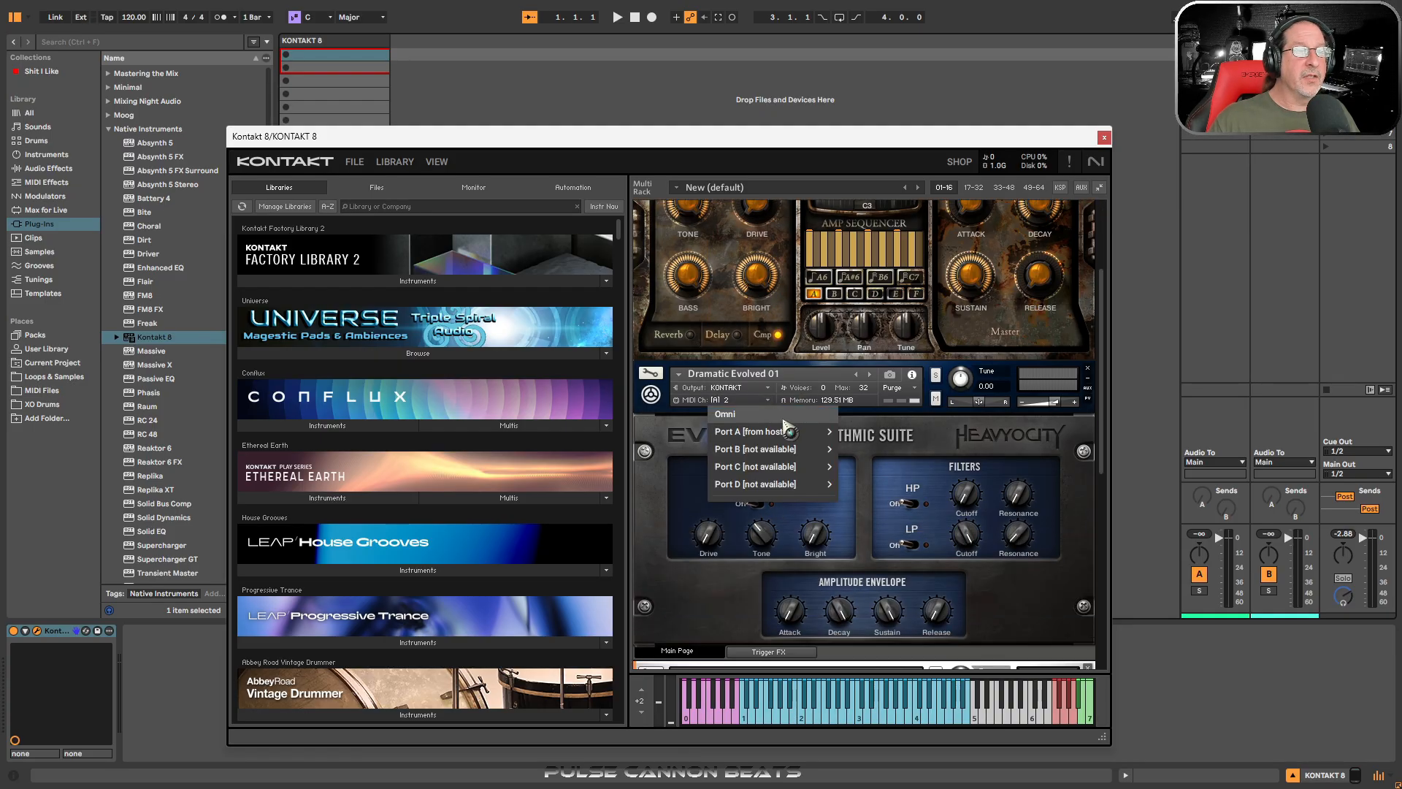
{"action": "left_click", "coordinate": [762, 402]}
{"action": "left_click", "coordinate": [763, 387]}
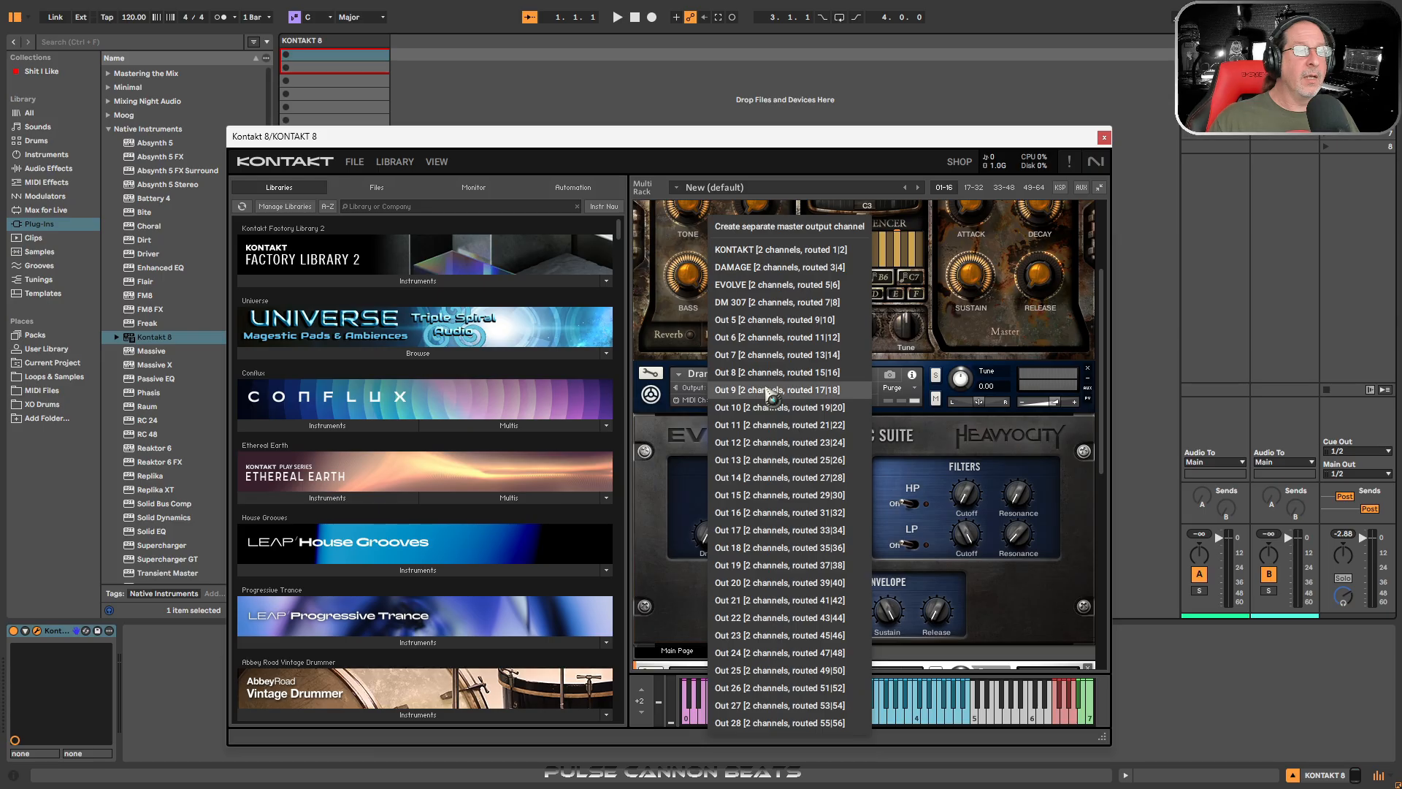
{"action": "left_click", "coordinate": [784, 284]}
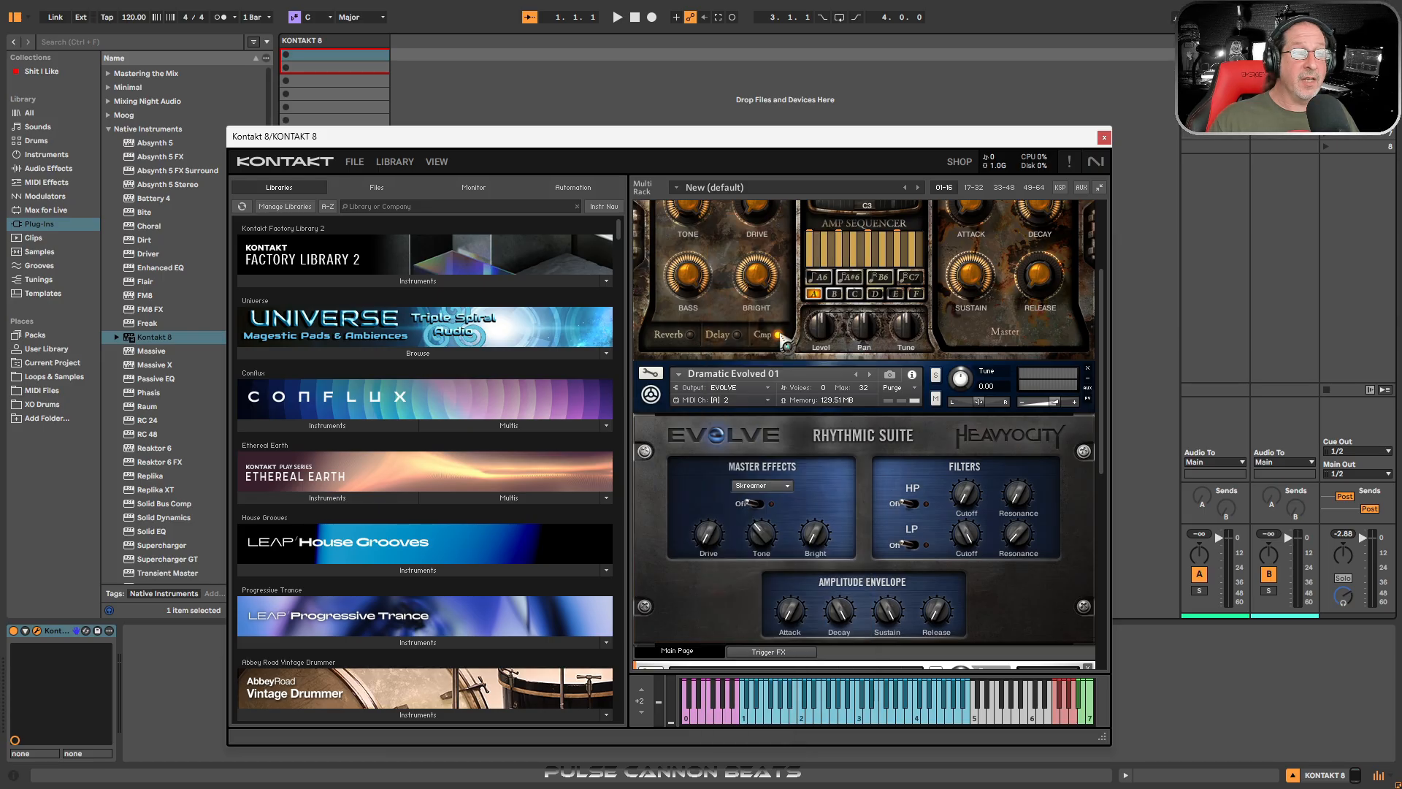
Step: Route the output of Electronic ALL Full Loops to the DM 307 channel, routed 7|8, and close the Kontakt window
{"action": "scroll", "coordinate": [818, 504], "scroll_direction": "down", "scroll_amount": 6}
{"action": "scroll", "coordinate": [802, 535], "scroll_direction": "down", "scroll_amount": 3}
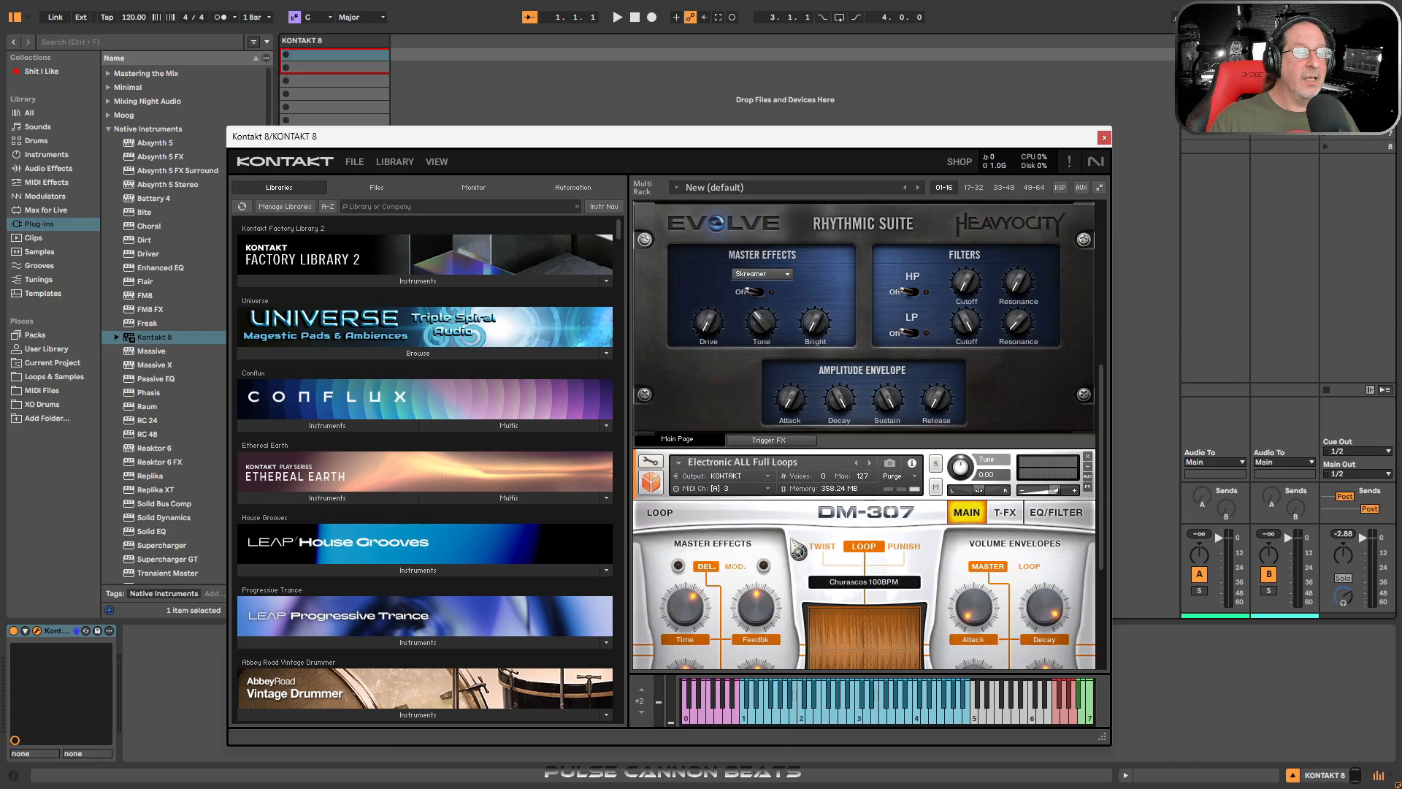
{"action": "left_click", "coordinate": [764, 477]}
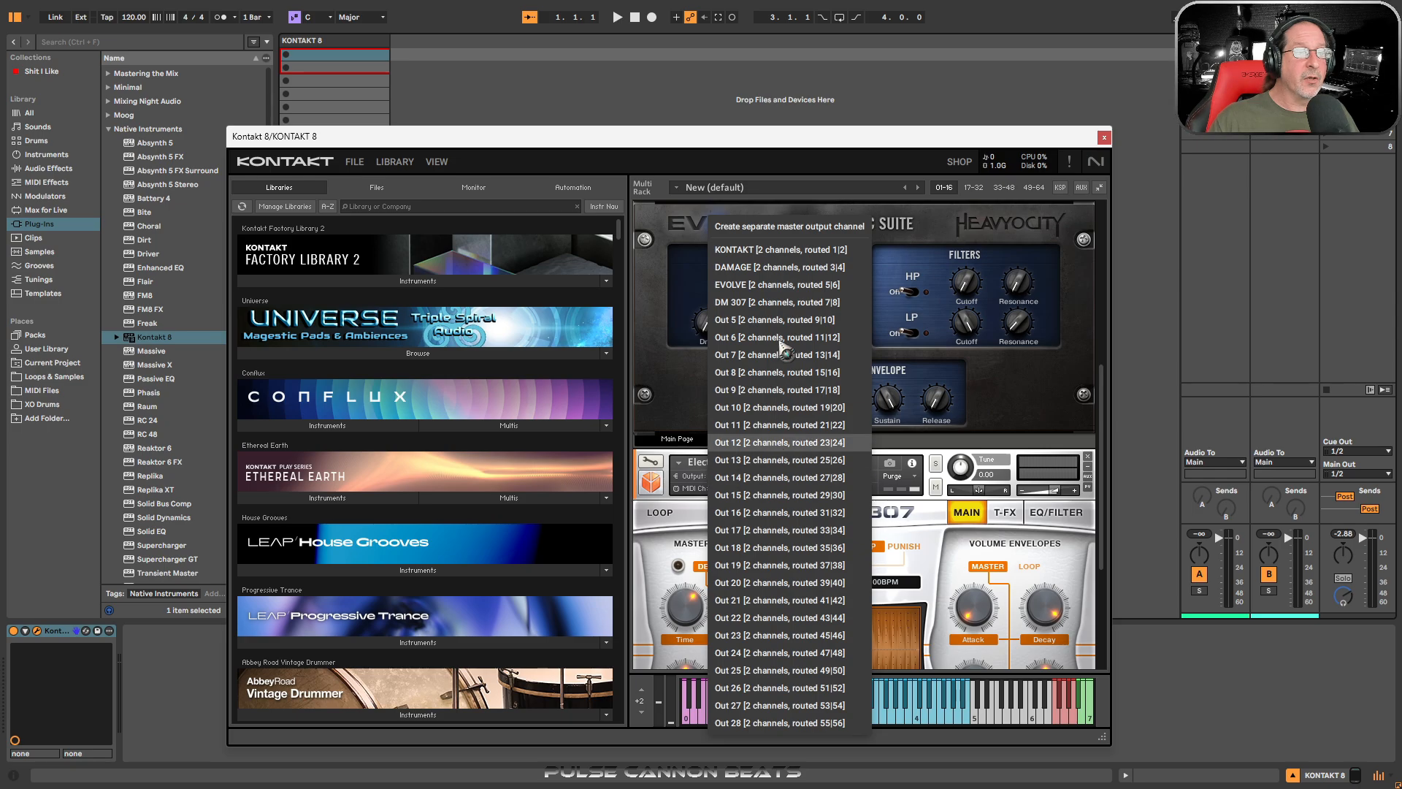
{"action": "left_click", "coordinate": [788, 303]}
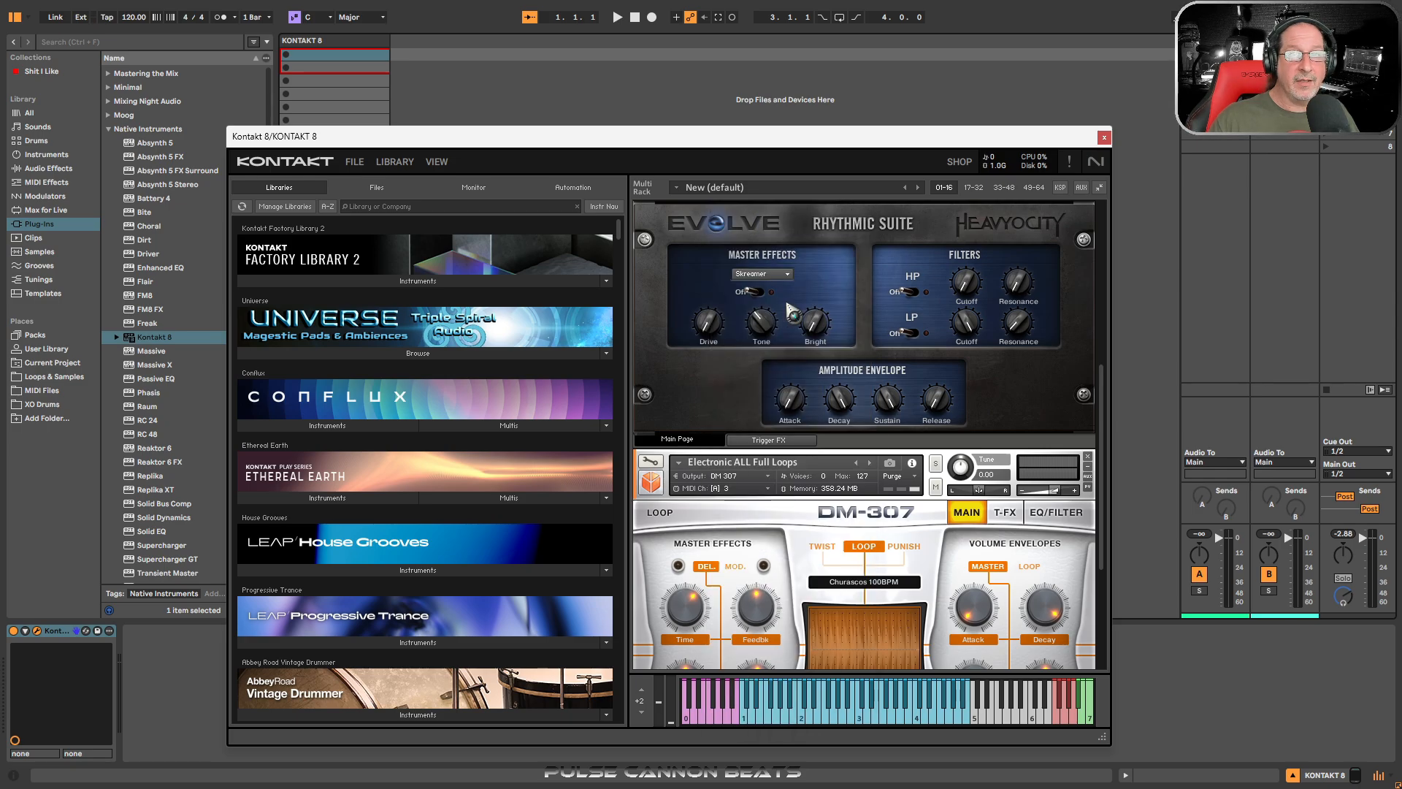
{"action": "left_click_drag", "start_coordinate": [1107, 529], "coordinate": [1100, 294]}
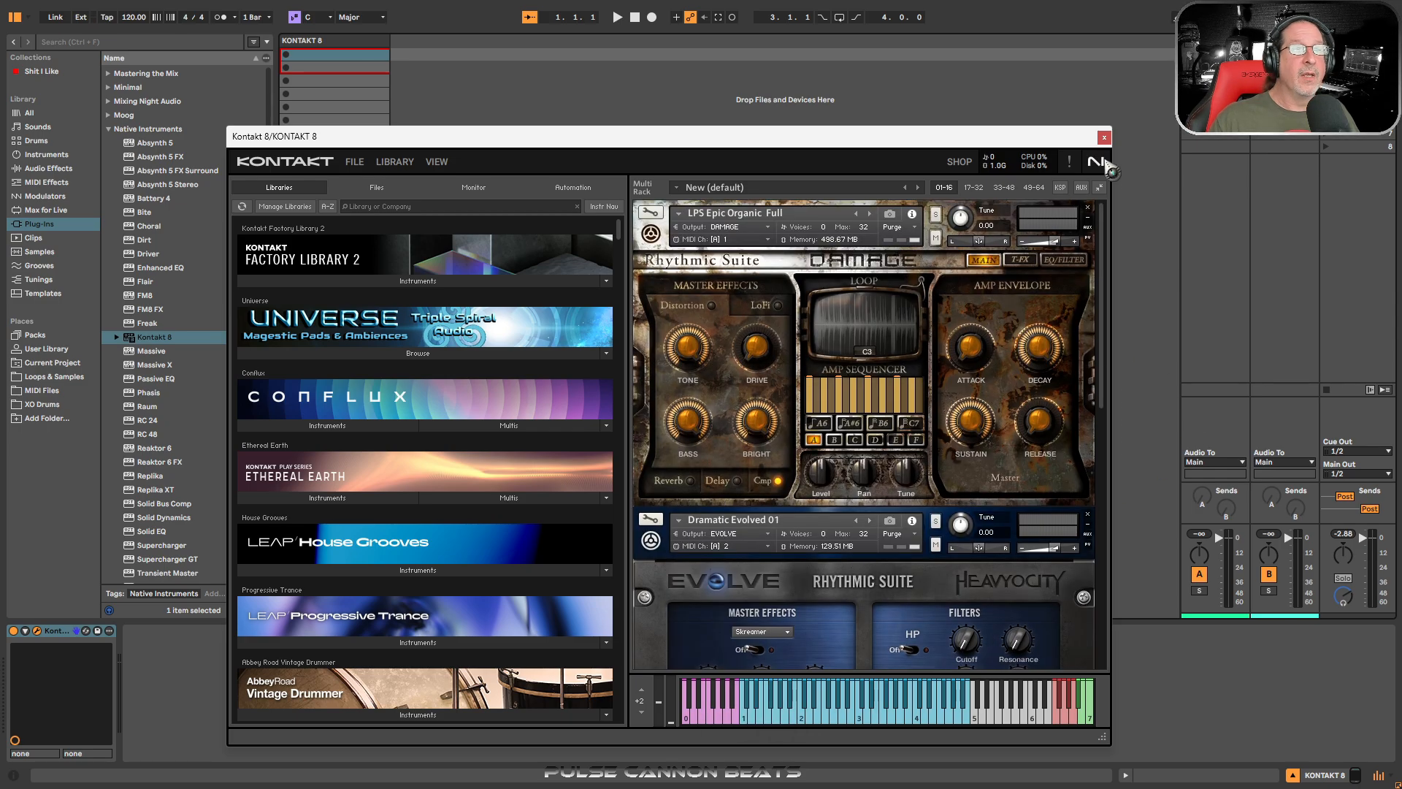
{"action": "left_click", "coordinate": [1104, 138]}
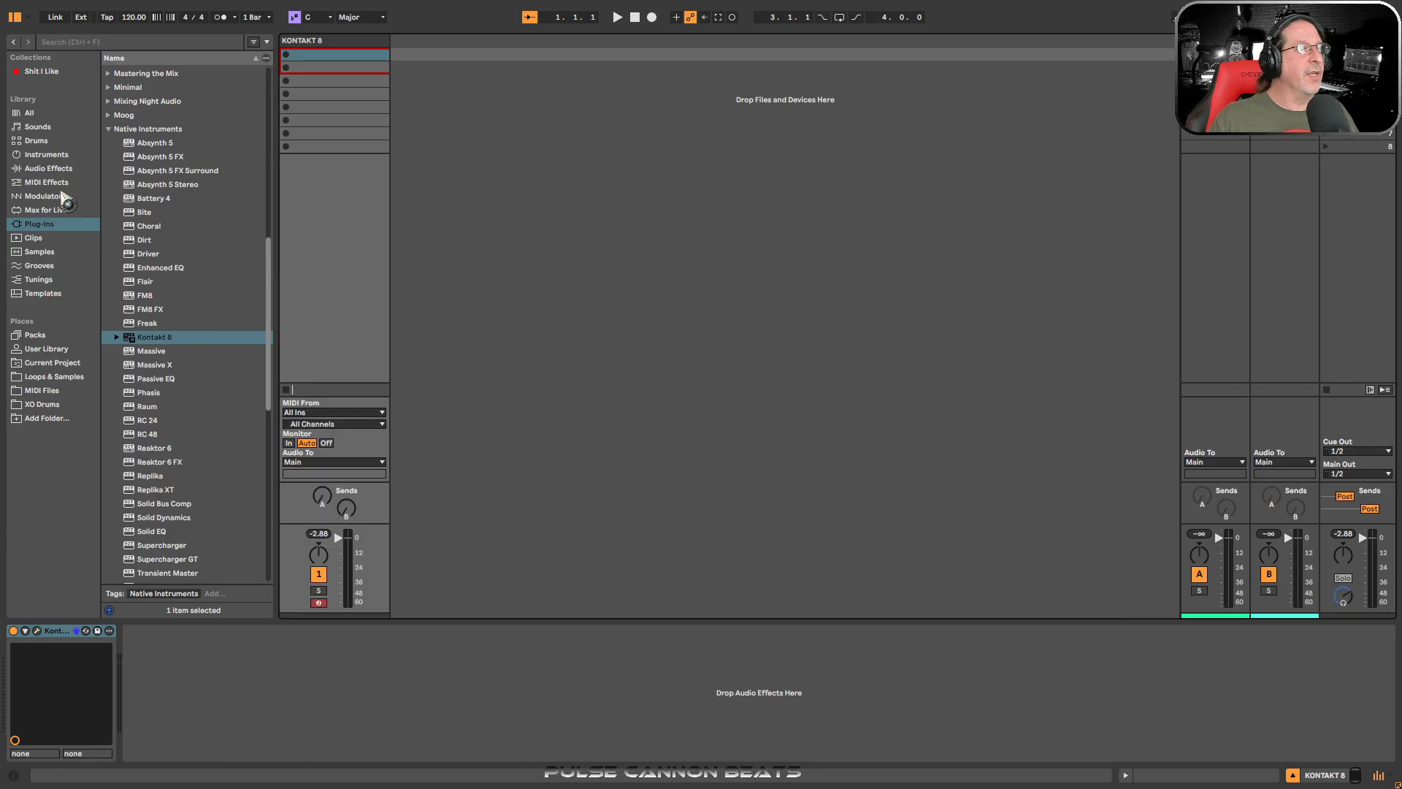
Step: Create three new MIDI tracks beside KONTAKT 8, each holding an External Instrument
{"action": "left_click", "coordinate": [48, 155]}
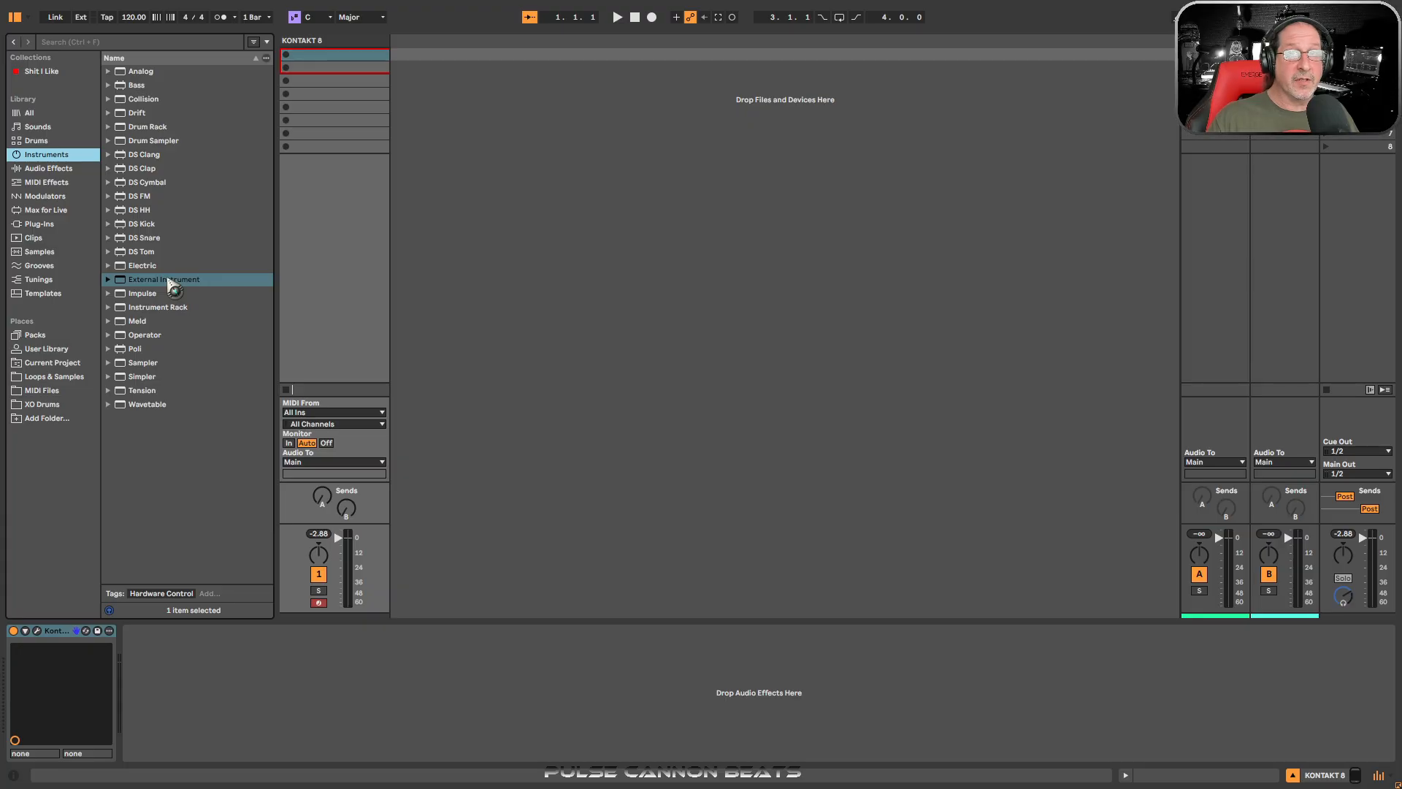
{"action": "left_click_drag", "start_coordinate": [171, 286], "coordinate": [434, 44]}
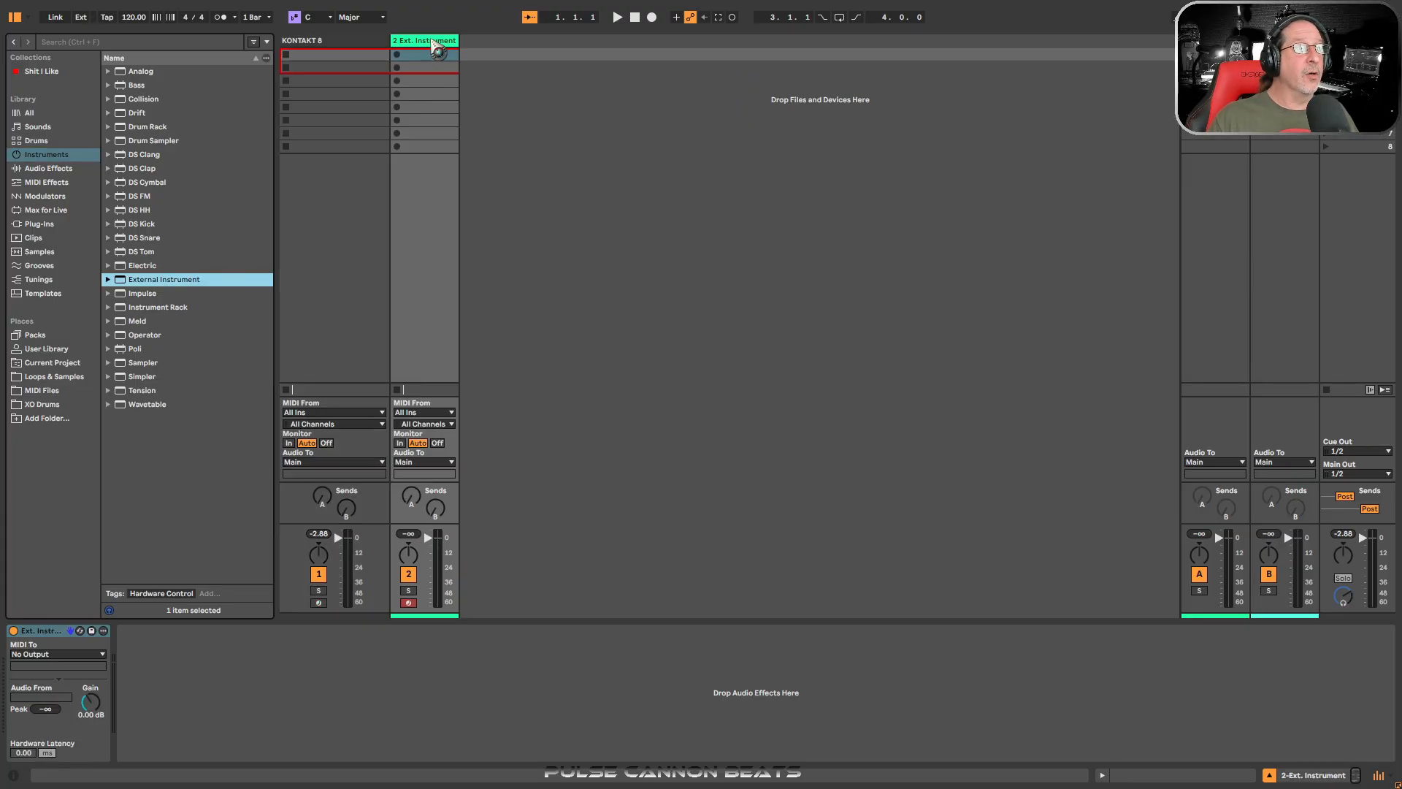
{"action": "left_click_drag", "start_coordinate": [201, 267], "coordinate": [544, 122]}
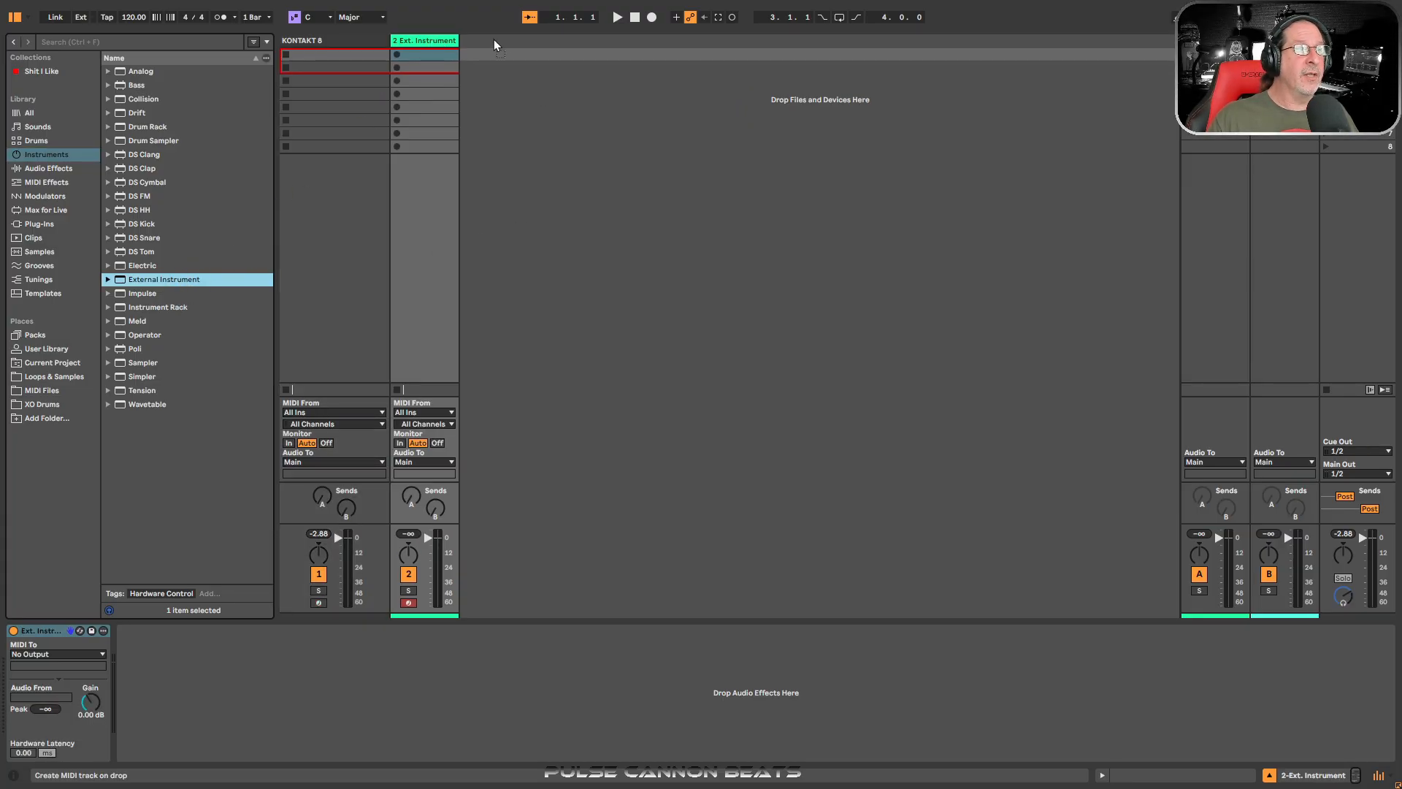
{"action": "left_click_drag", "start_coordinate": [494, 45], "coordinate": [495, 45]}
{"action": "left_click_drag", "start_coordinate": [203, 281], "coordinate": [562, 48]}
Step: Widen the three External Instrument tracks together to about the width of the KONTAKT 8 track
{"action": "left_click", "coordinate": [446, 51]}
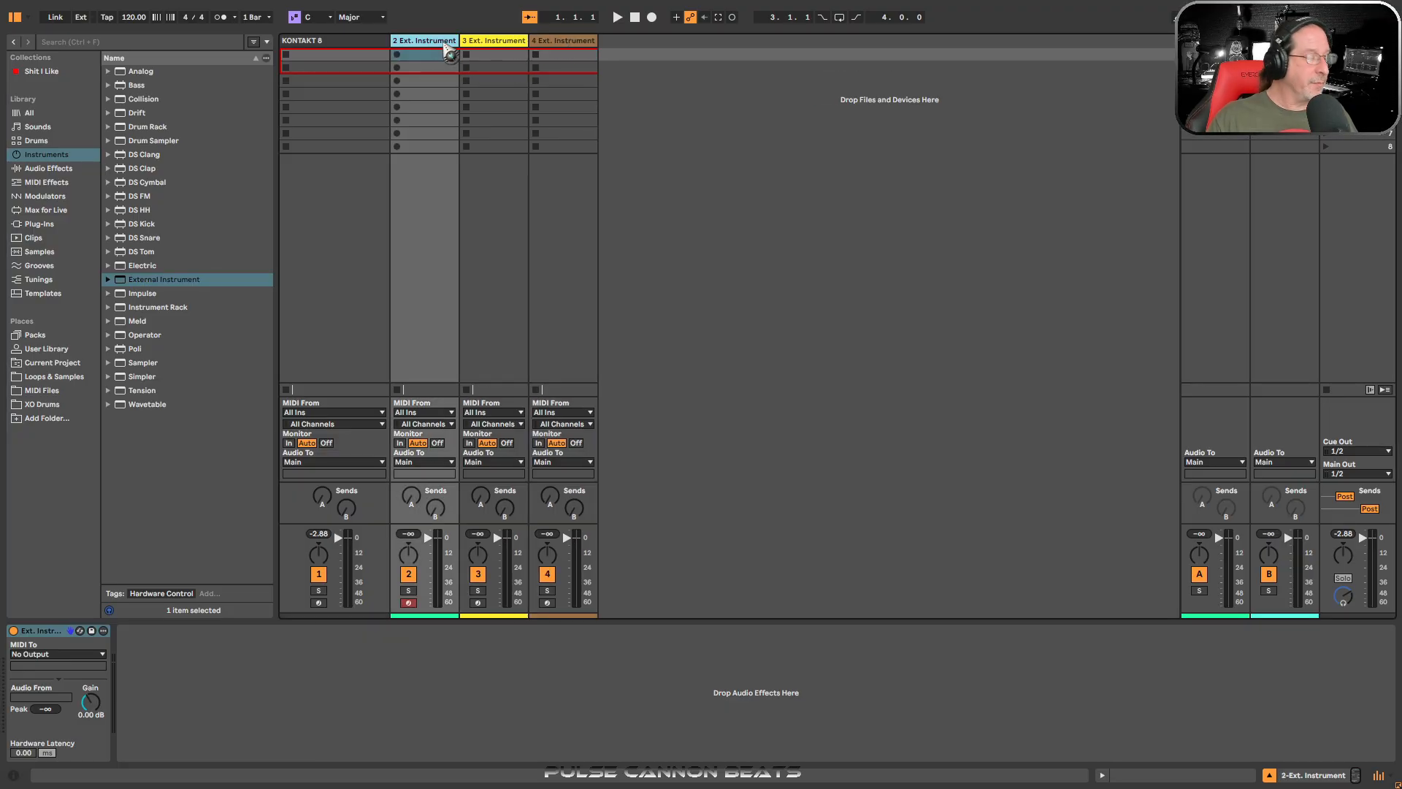
{"action": "left_click", "coordinate": [594, 54], "text": "shift"}
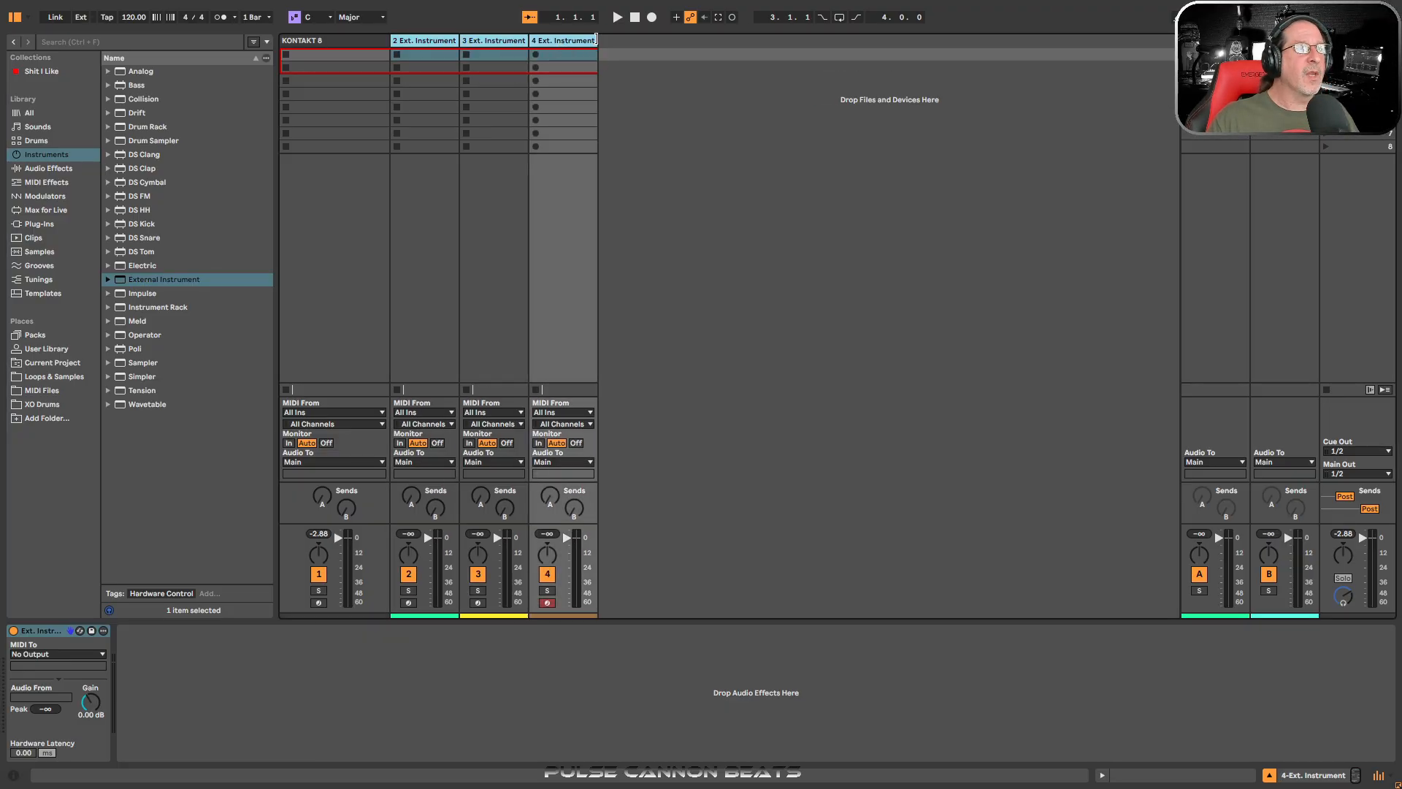
{"action": "left_click_drag", "start_coordinate": [596, 39], "coordinate": [636, 39]}
Step: Rename the first External Instrument track DAMAGE
{"action": "left_click", "coordinate": [471, 51]}
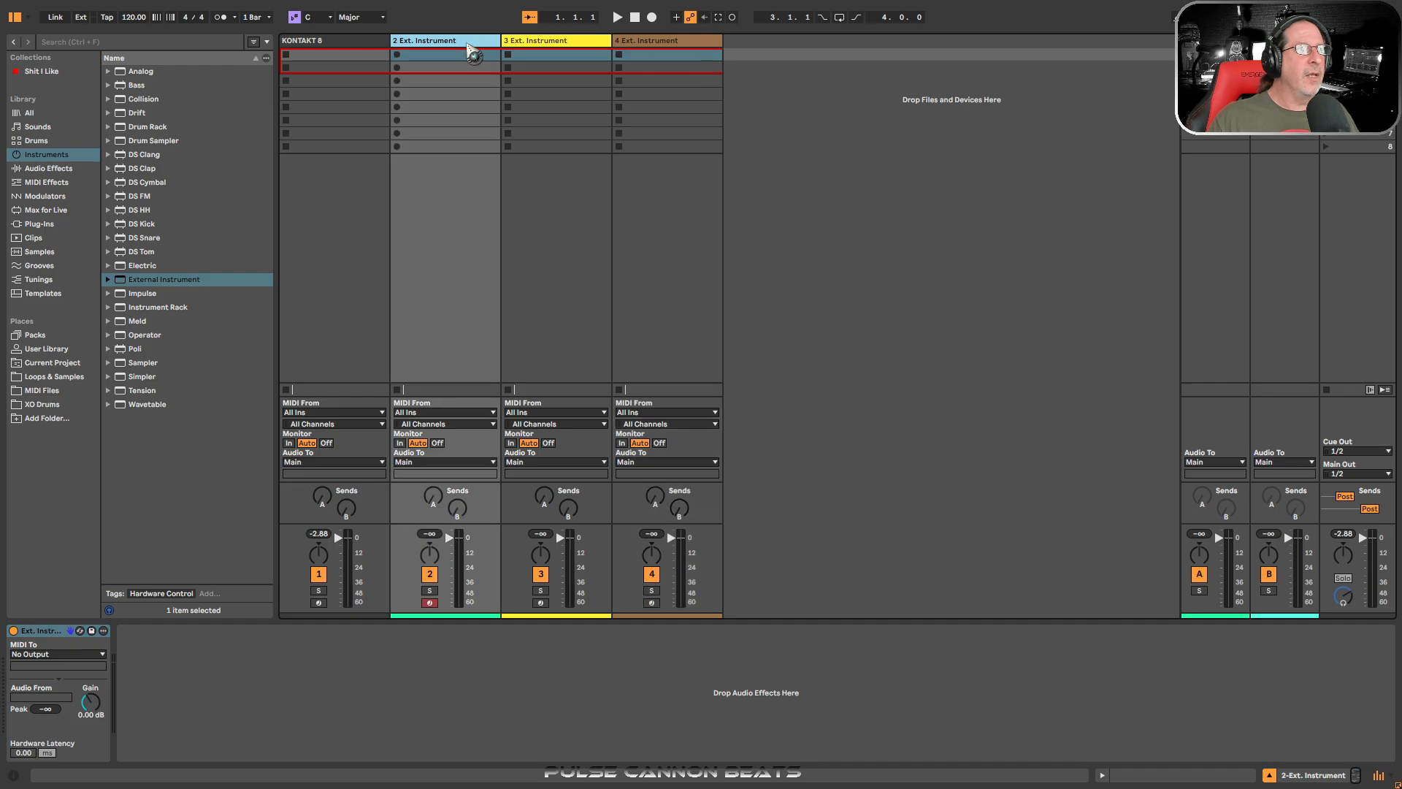
{"action": "right_click", "coordinate": [468, 44]}
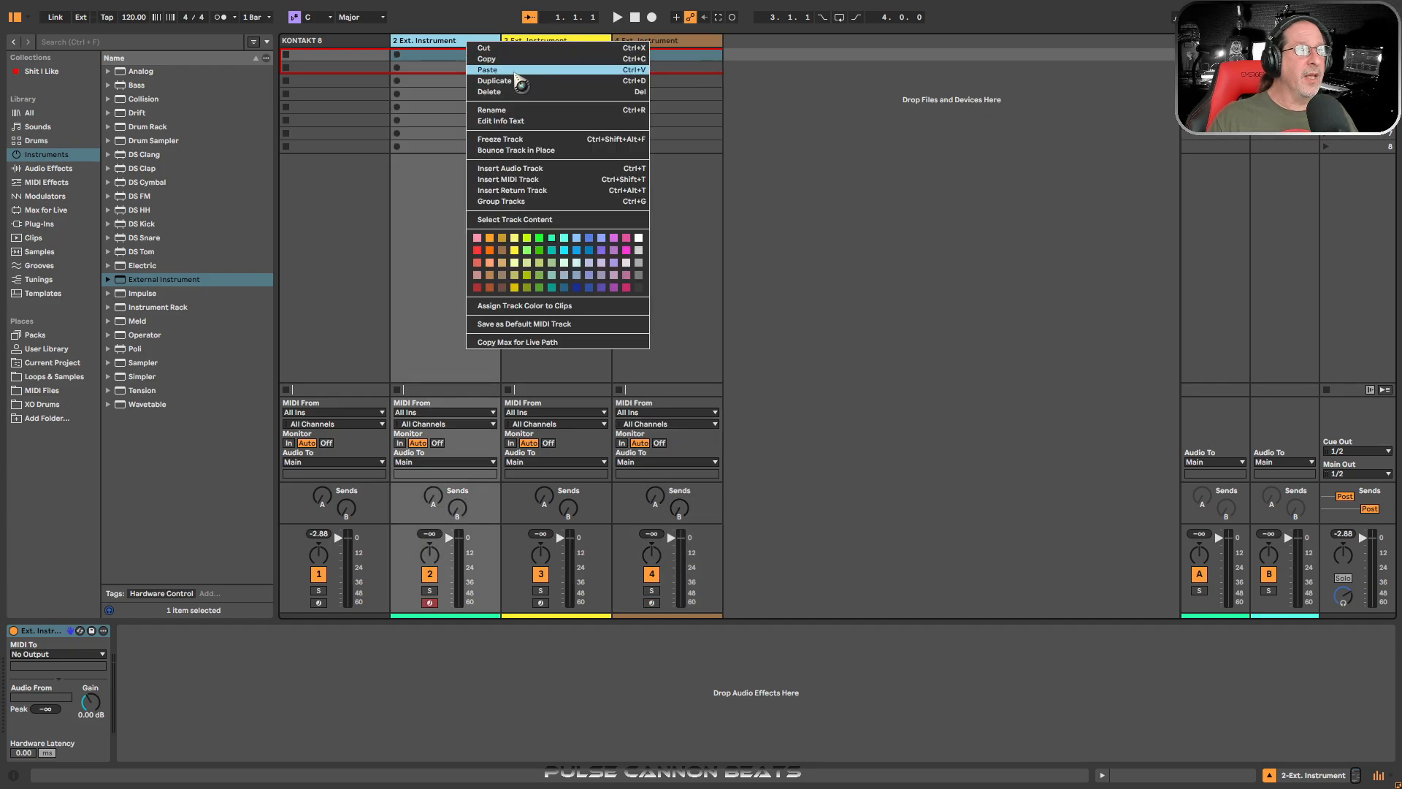
{"action": "left_click", "coordinate": [515, 110]}
{"action": "key", "text": "BackSpace"}
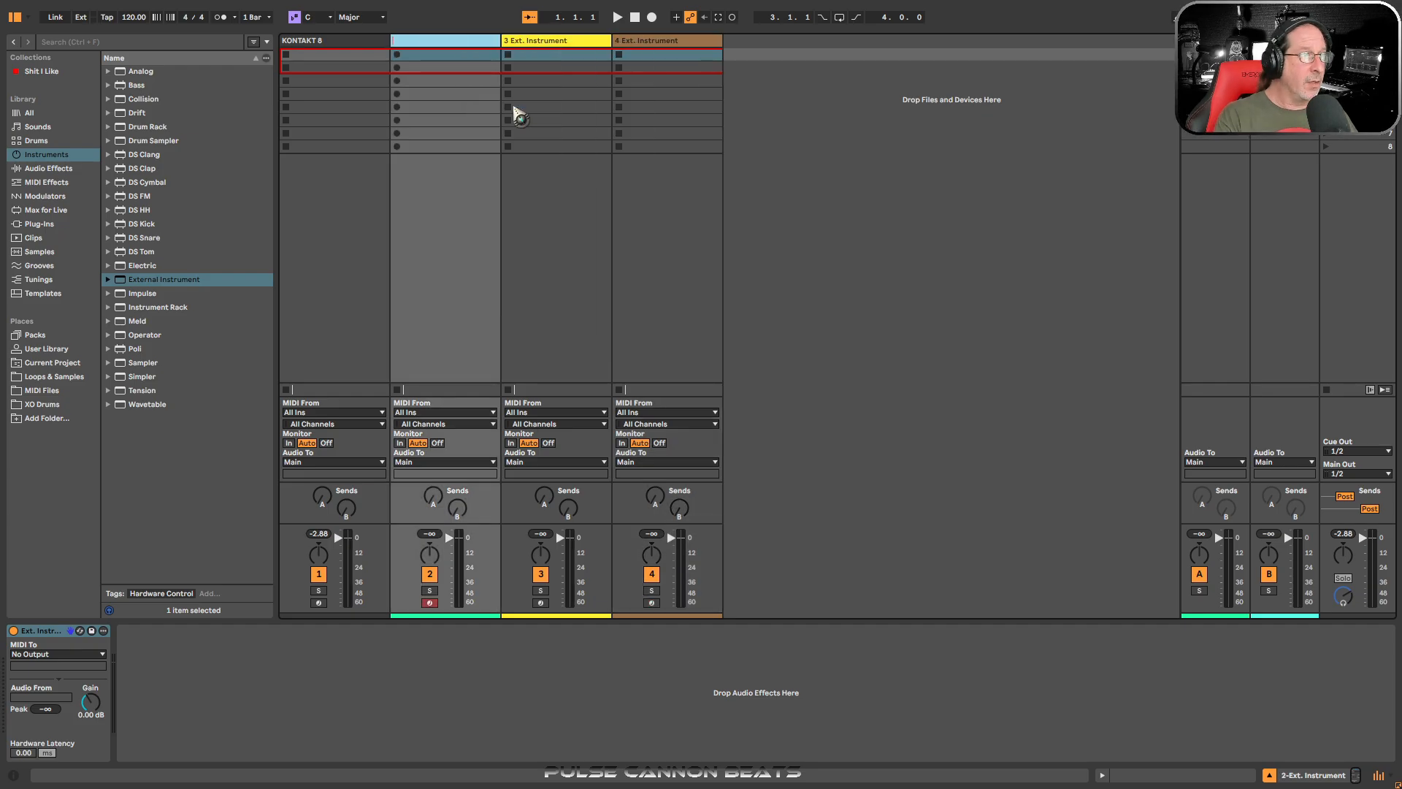
{"action": "type", "text": "DAMAGE"}
{"action": "key", "text": "Tab"}
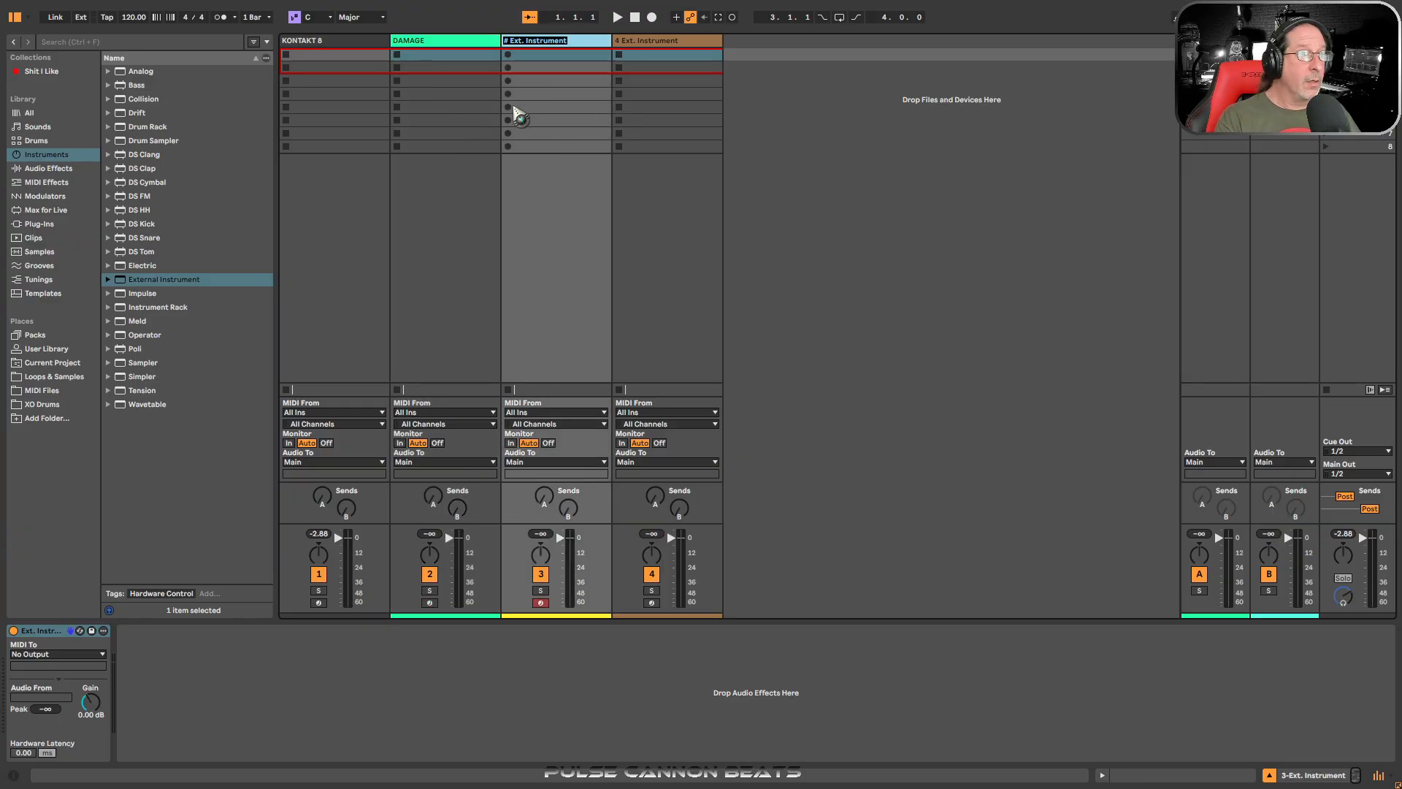
Step: Rename the second External Instrument track EVOLVE and the third DM-307
{"action": "type", "text": "EVOLVE"}
{"action": "key", "text": "Tab"}
{"action": "key", "text": "BackSpace"}
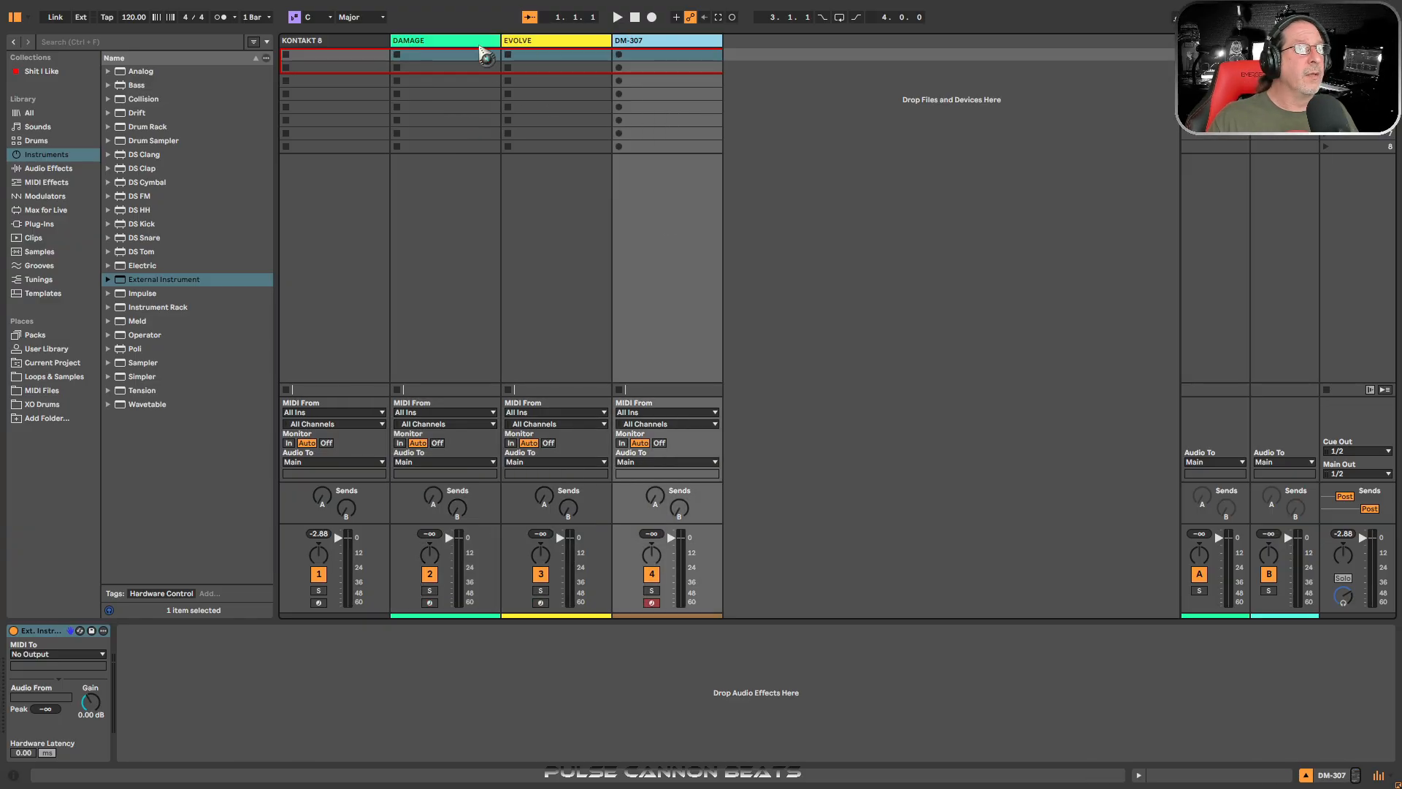
Step: Recolour the DM-307 track bright green, the EVOLVE track teal green and the DAMAGE track cyan
{"action": "right_click", "coordinate": [647, 41]}
{"action": "left_click", "coordinate": [690, 234]}
{"action": "right_click", "coordinate": [572, 40]}
{"action": "left_click", "coordinate": [628, 233]}
{"action": "right_click", "coordinate": [398, 41]}
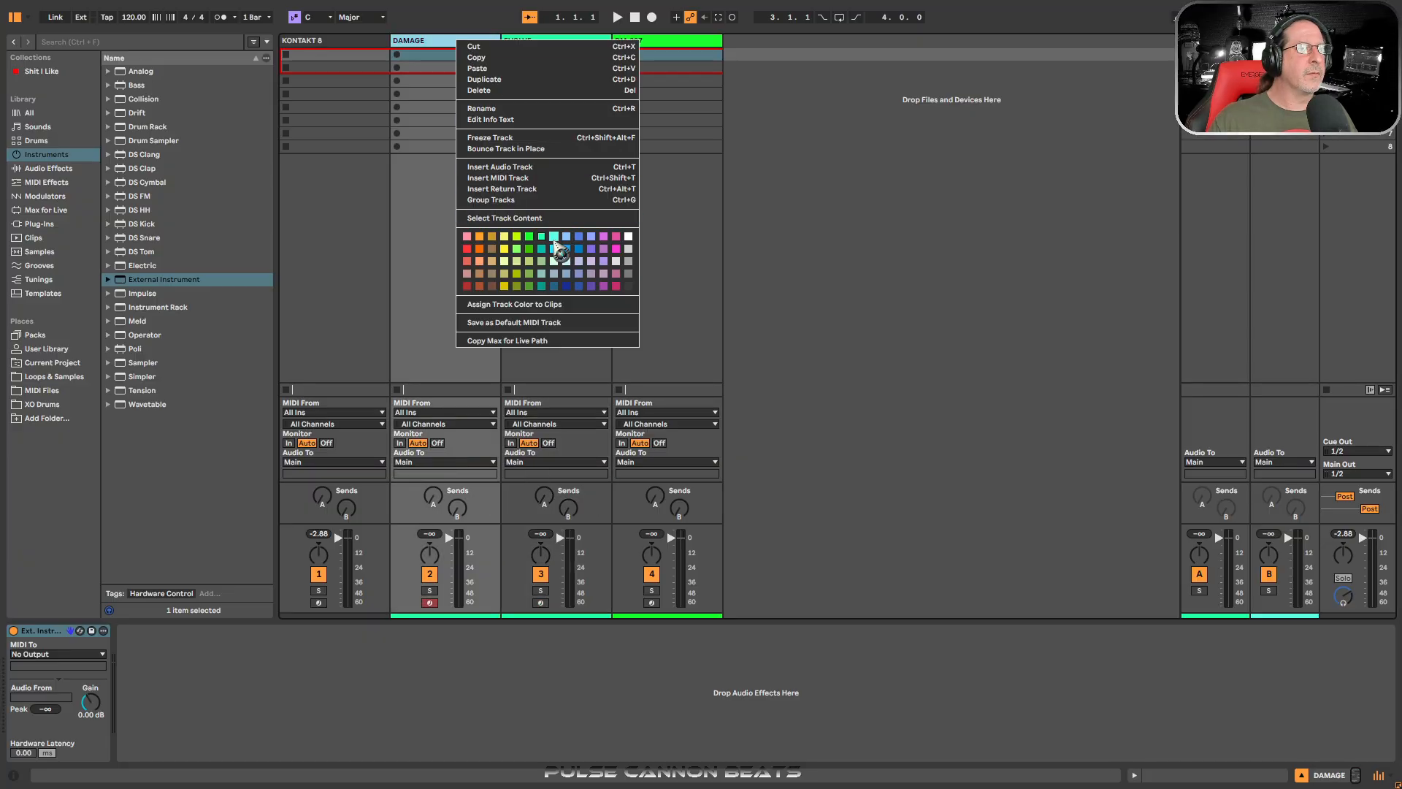
{"action": "left_click", "coordinate": [557, 242]}
Step: Set the External Instrument's MIDI destination to KONTAKT 8 on the DAMAGE, EVOLVE and DM-307 tracks
{"action": "left_click", "coordinate": [459, 45]}
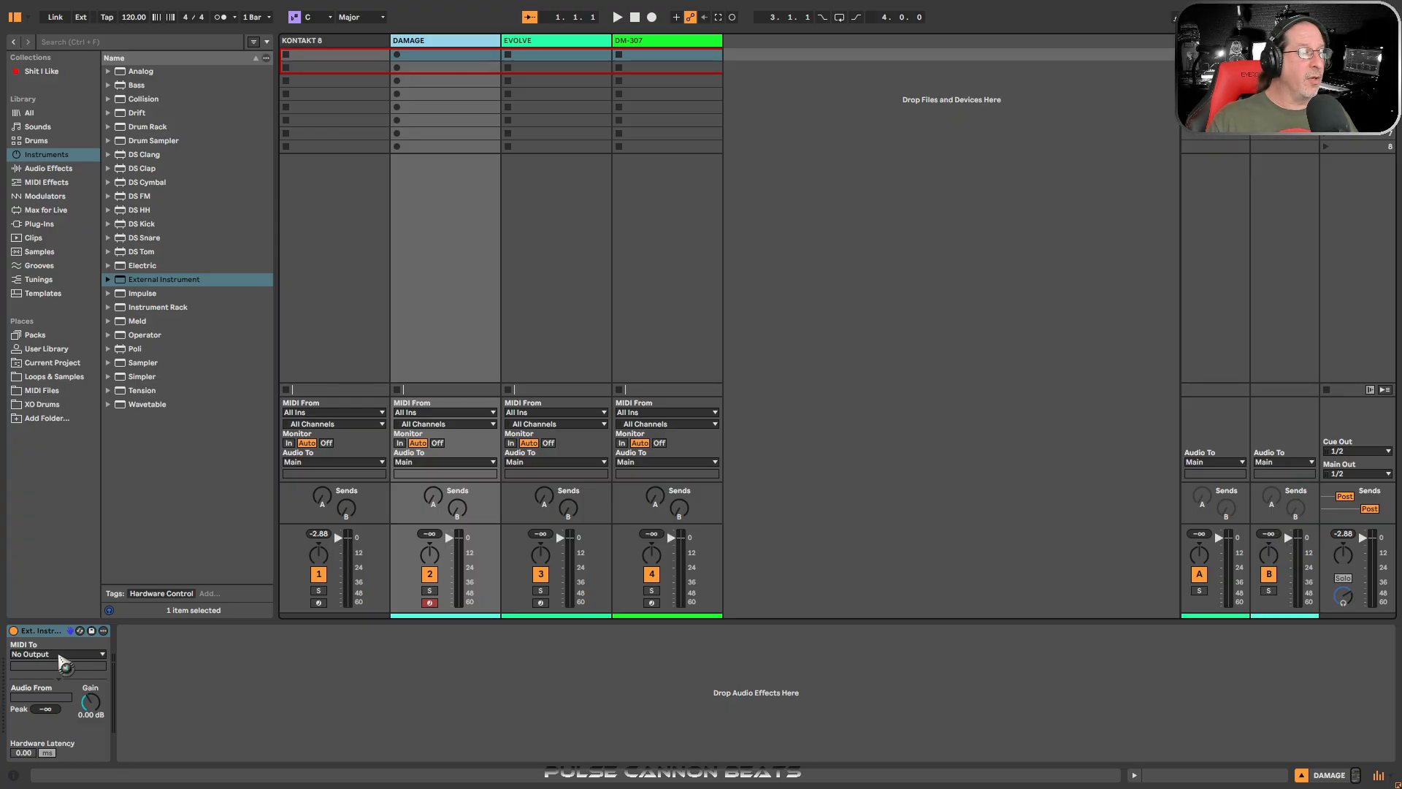
{"action": "left_click", "coordinate": [58, 654]}
{"action": "left_click", "coordinate": [51, 711]}
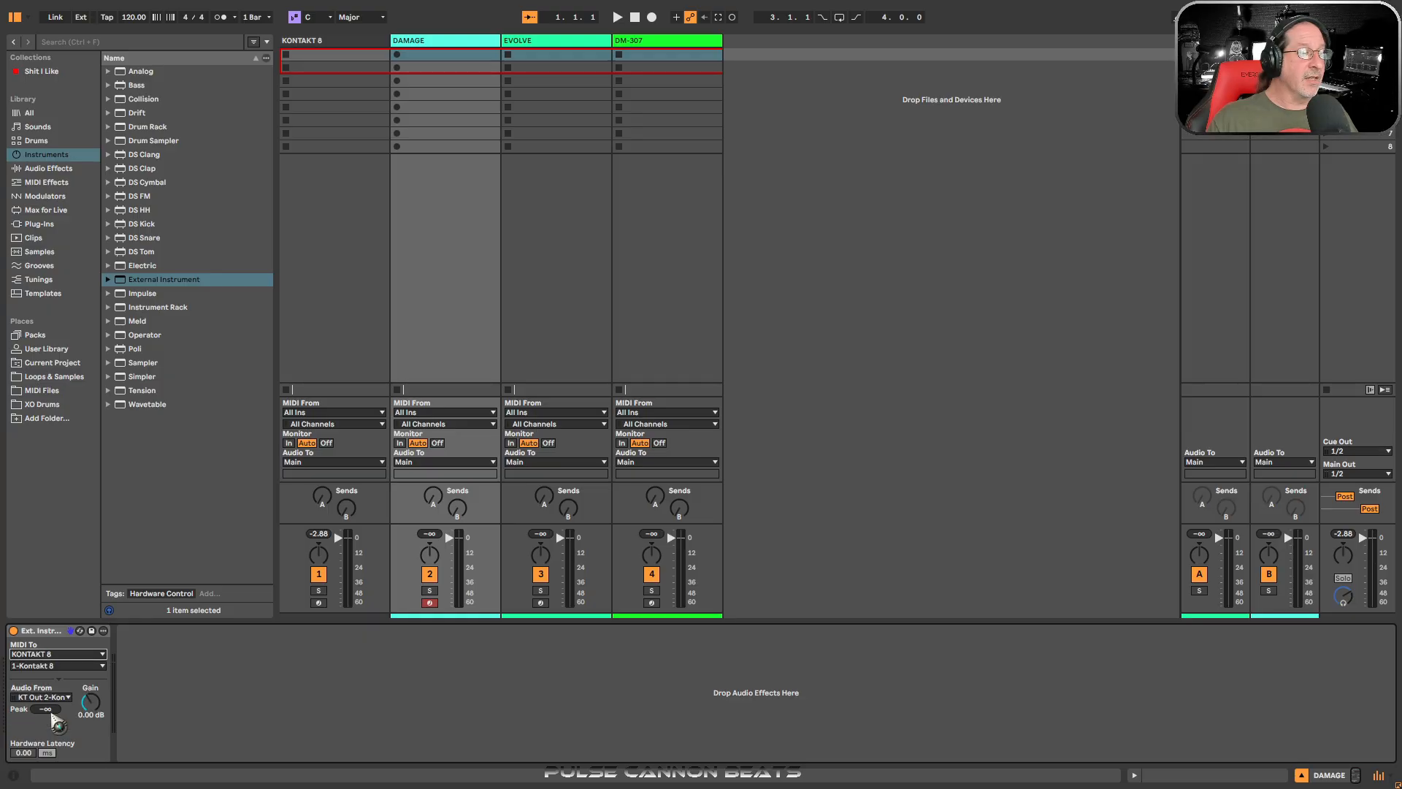
{"action": "left_click", "coordinate": [555, 48]}
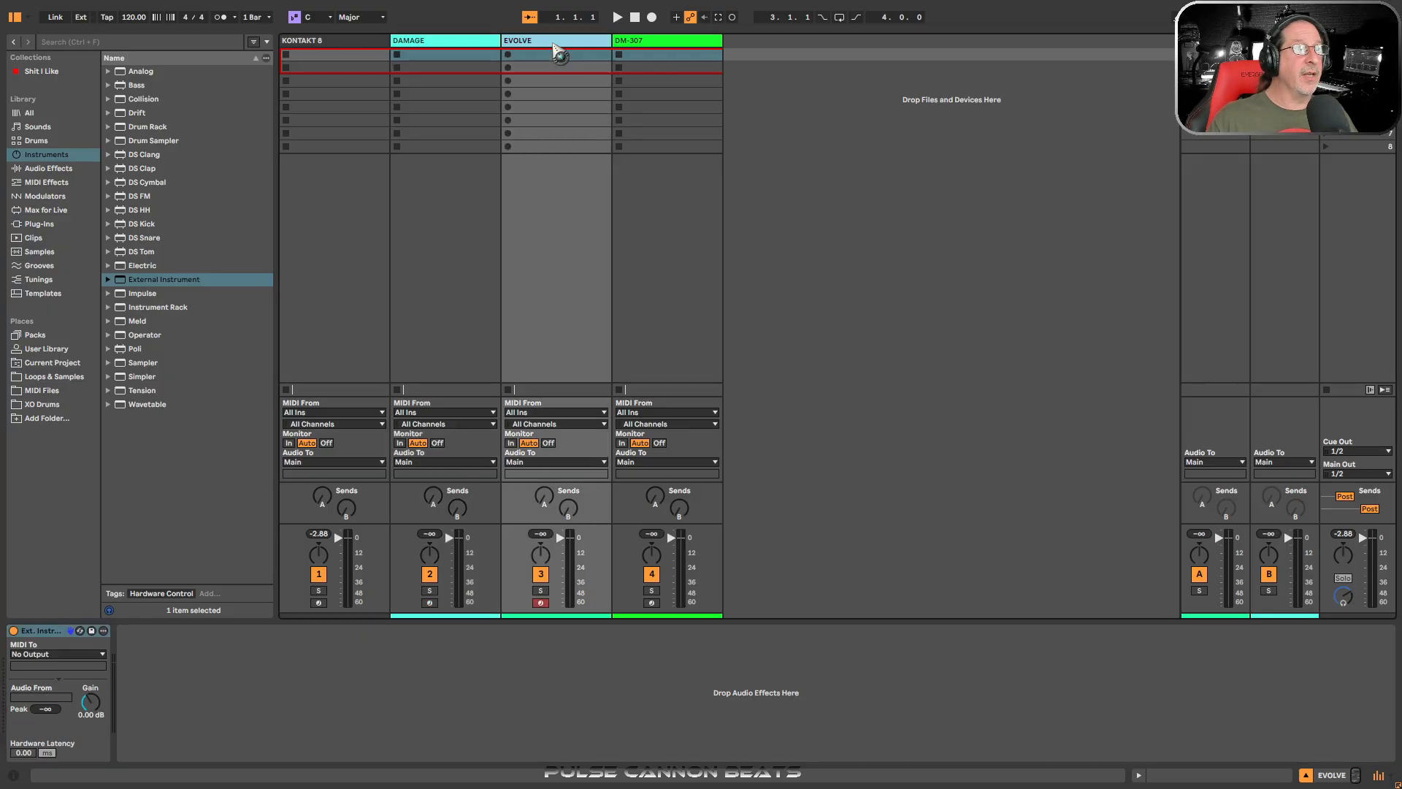
{"action": "left_click", "coordinate": [58, 655]}
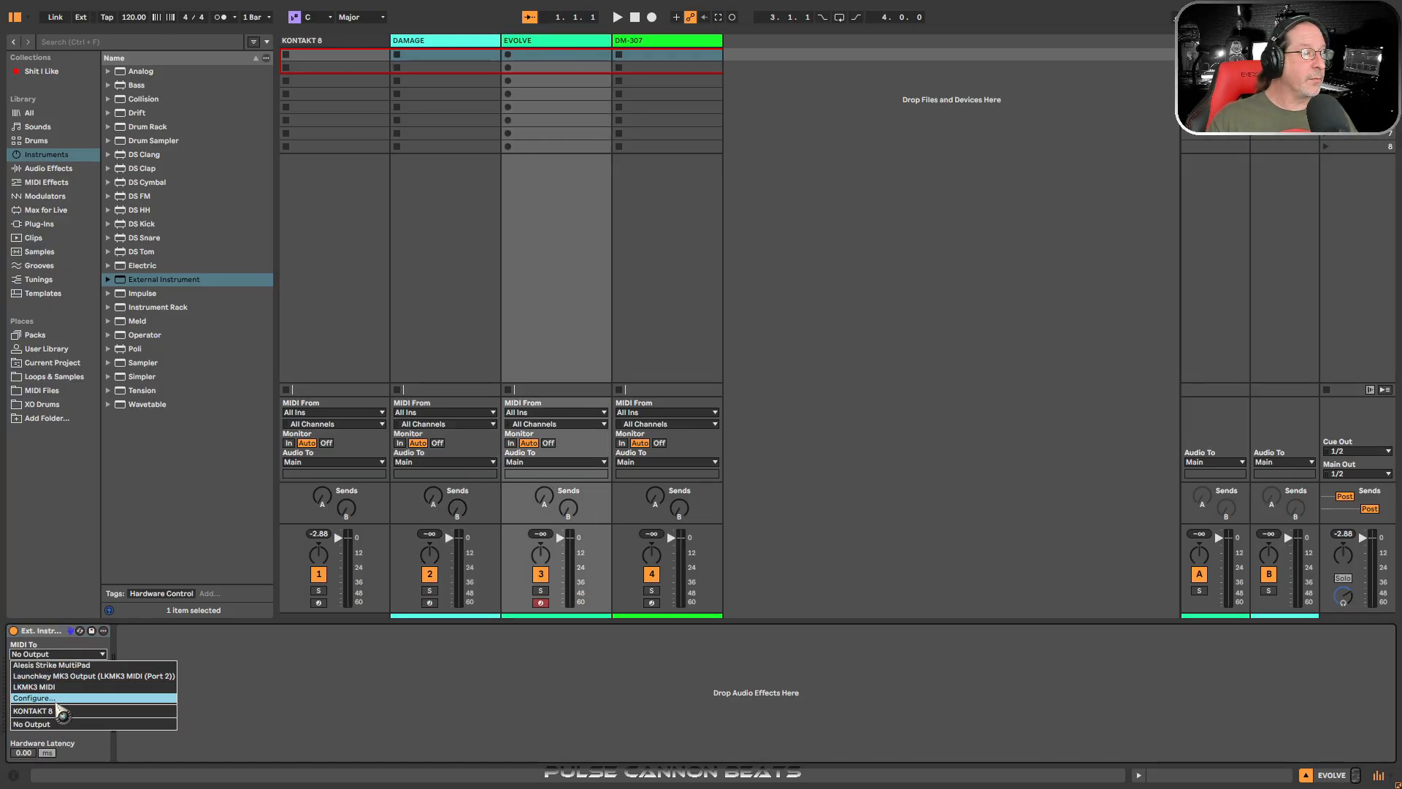
{"action": "left_click", "coordinate": [55, 710]}
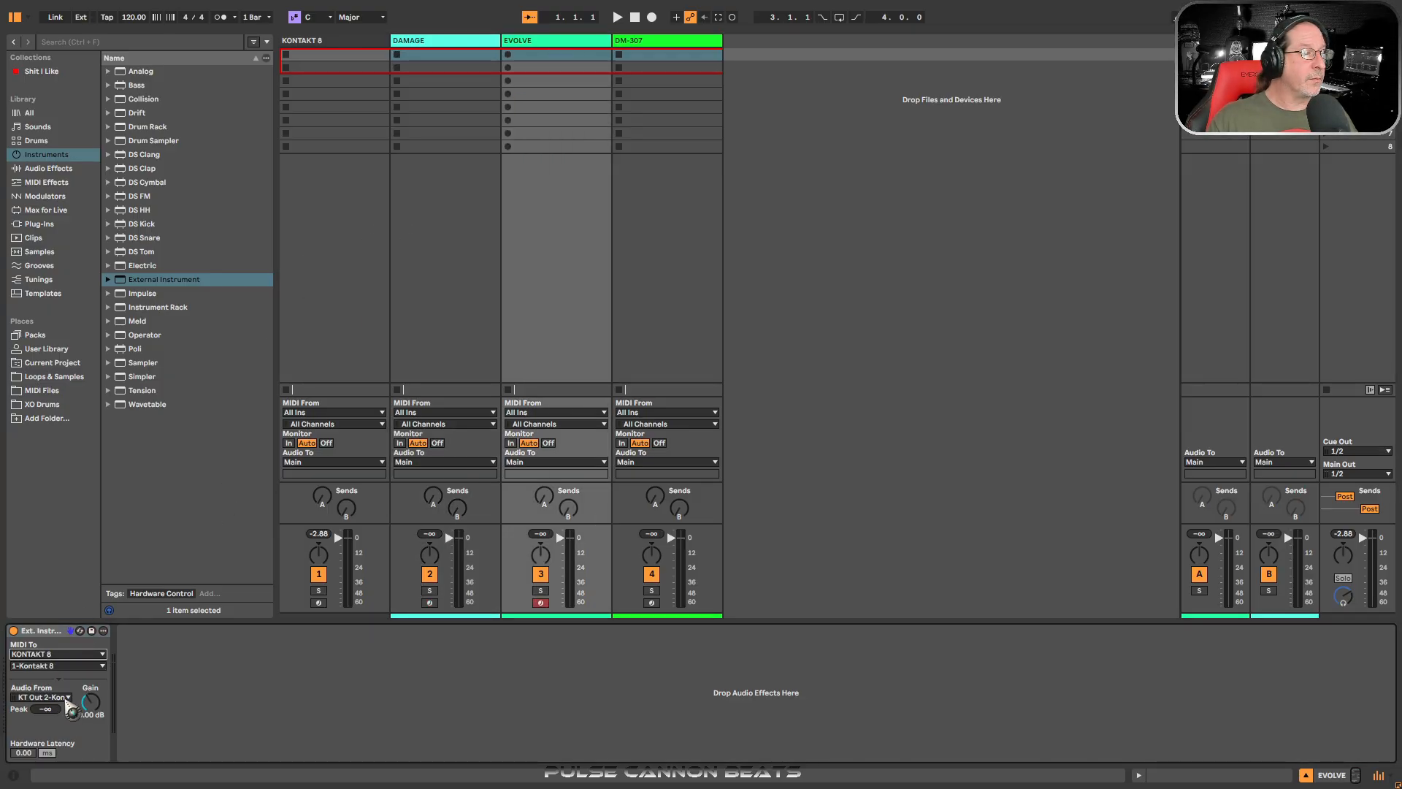
{"action": "left_click", "coordinate": [657, 45]}
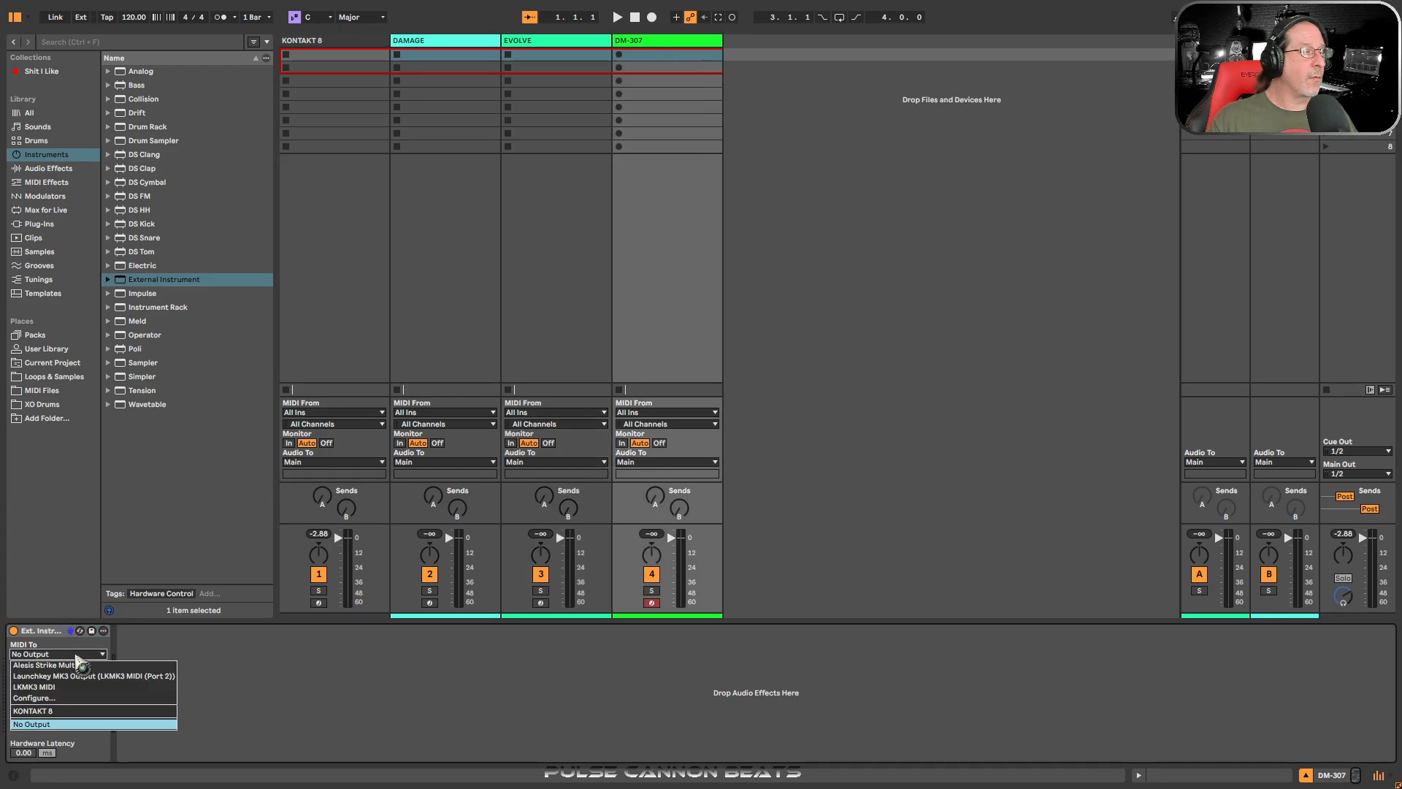
{"action": "left_click", "coordinate": [58, 710]}
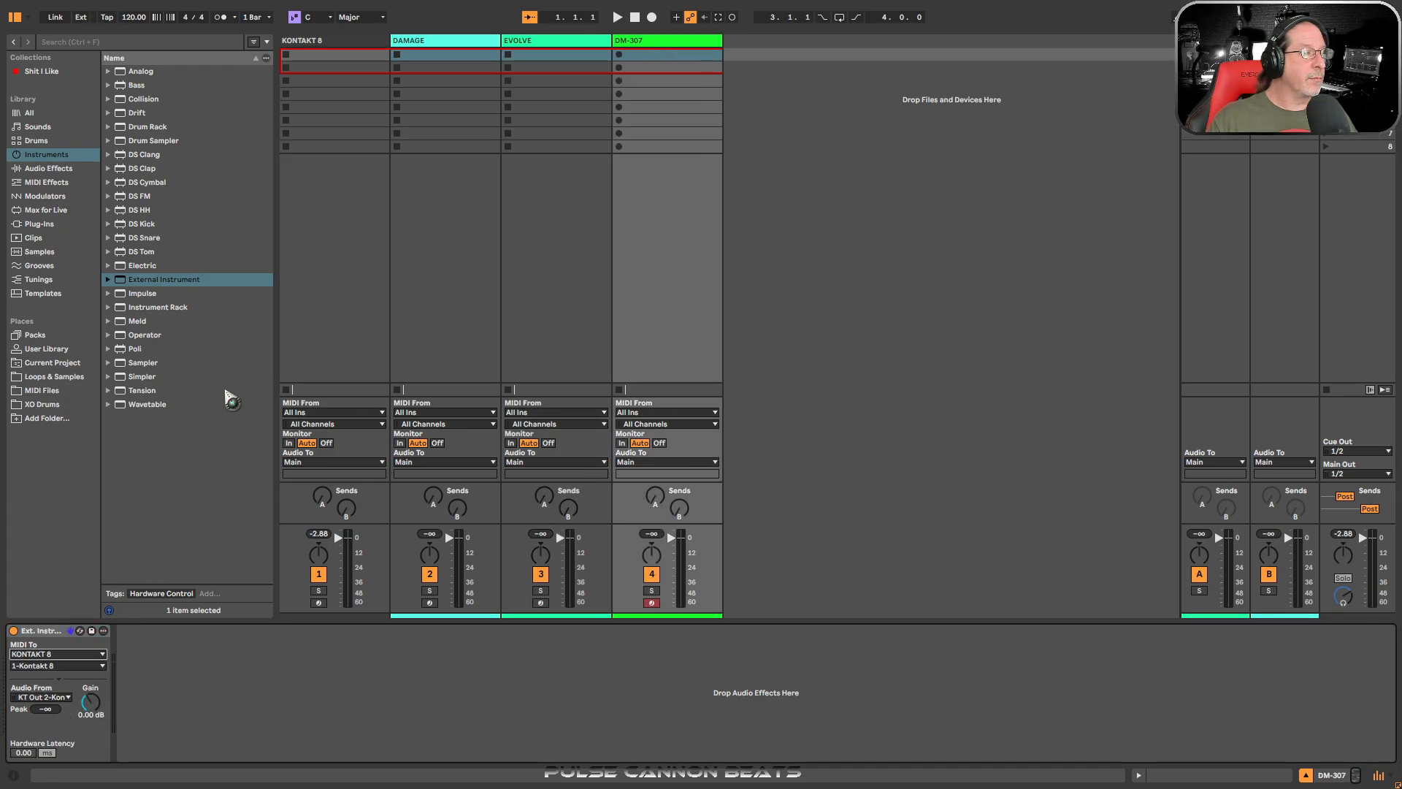
Step: Choose MIDI channel 1-Kontakt 8 for the External Instrument on the DAMAGE track
{"action": "left_click", "coordinate": [464, 44]}
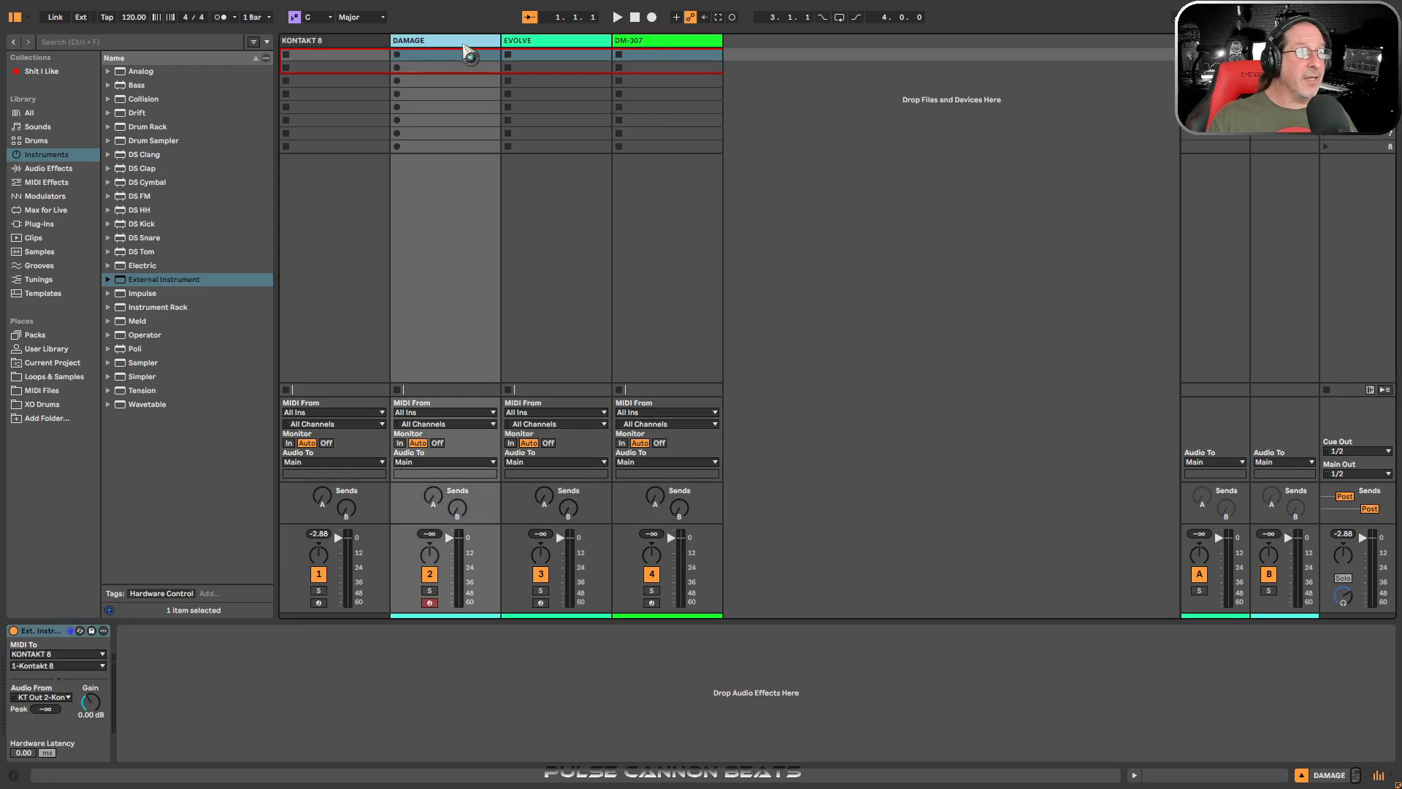
{"action": "left_click", "coordinate": [71, 667]}
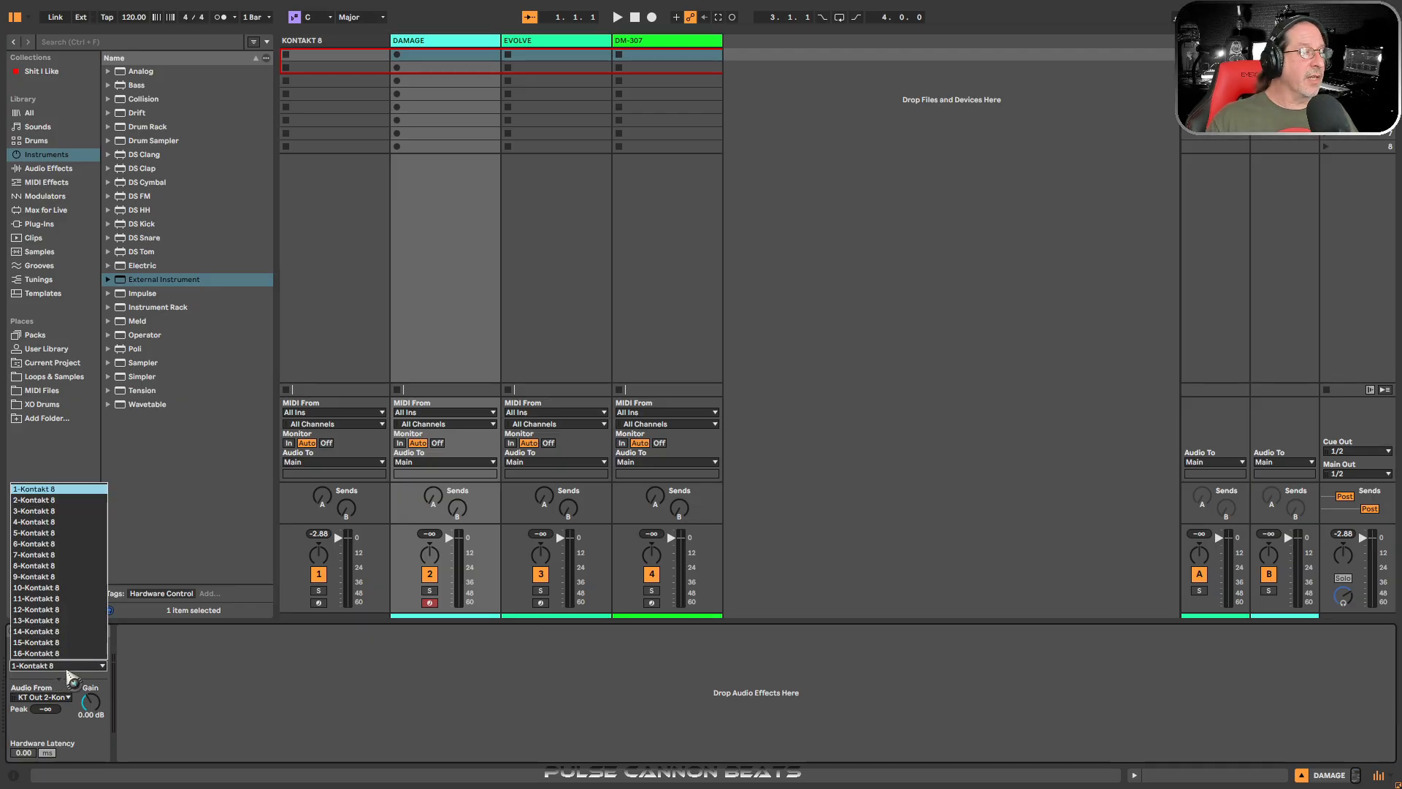
{"action": "left_click", "coordinate": [70, 490]}
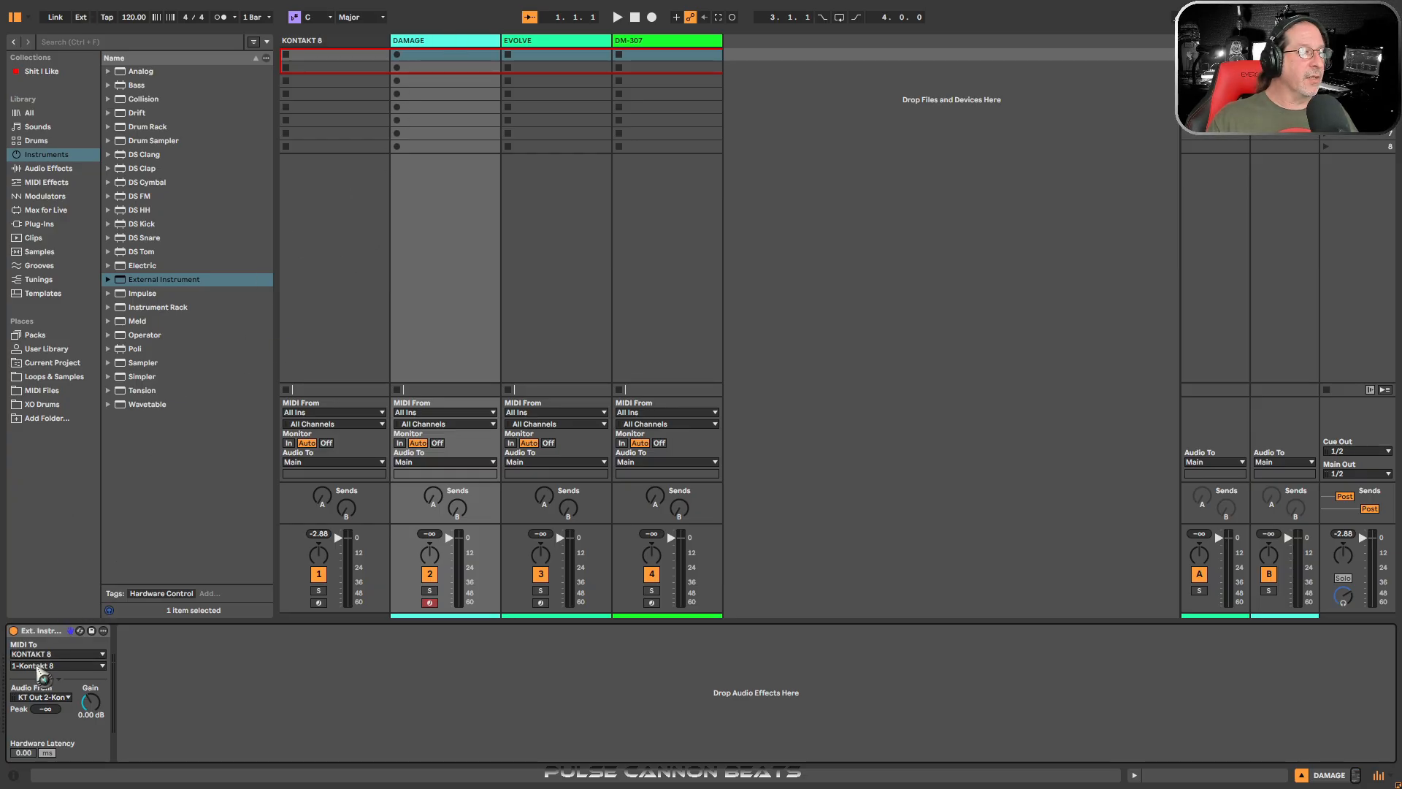
Step: Set the External Instrument's MIDI channel to 2-Kontakt 8 on the EVOLVE track and 3-Kontakt 8 on the DM-307 track
{"action": "left_click", "coordinate": [557, 42]}
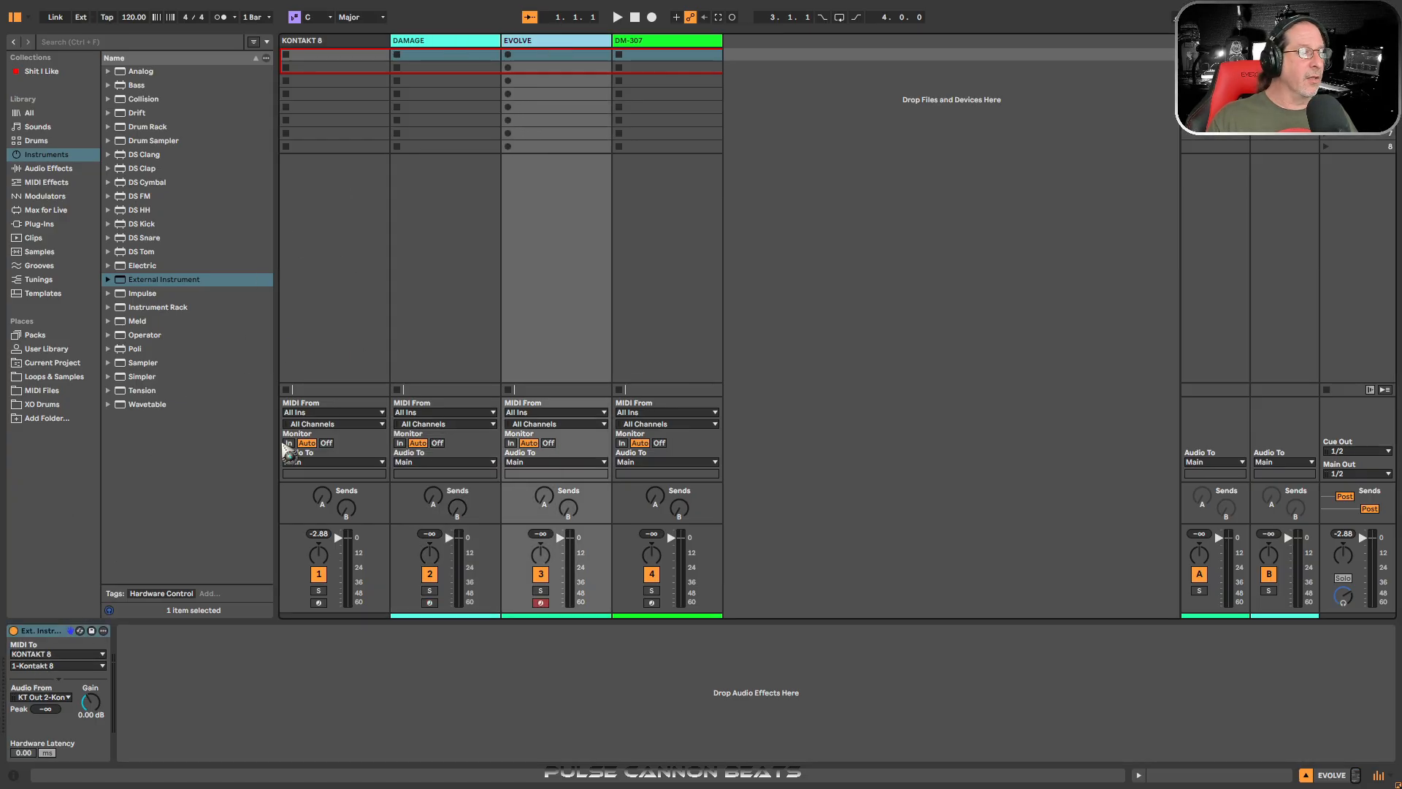
{"action": "left_click", "coordinate": [102, 667]}
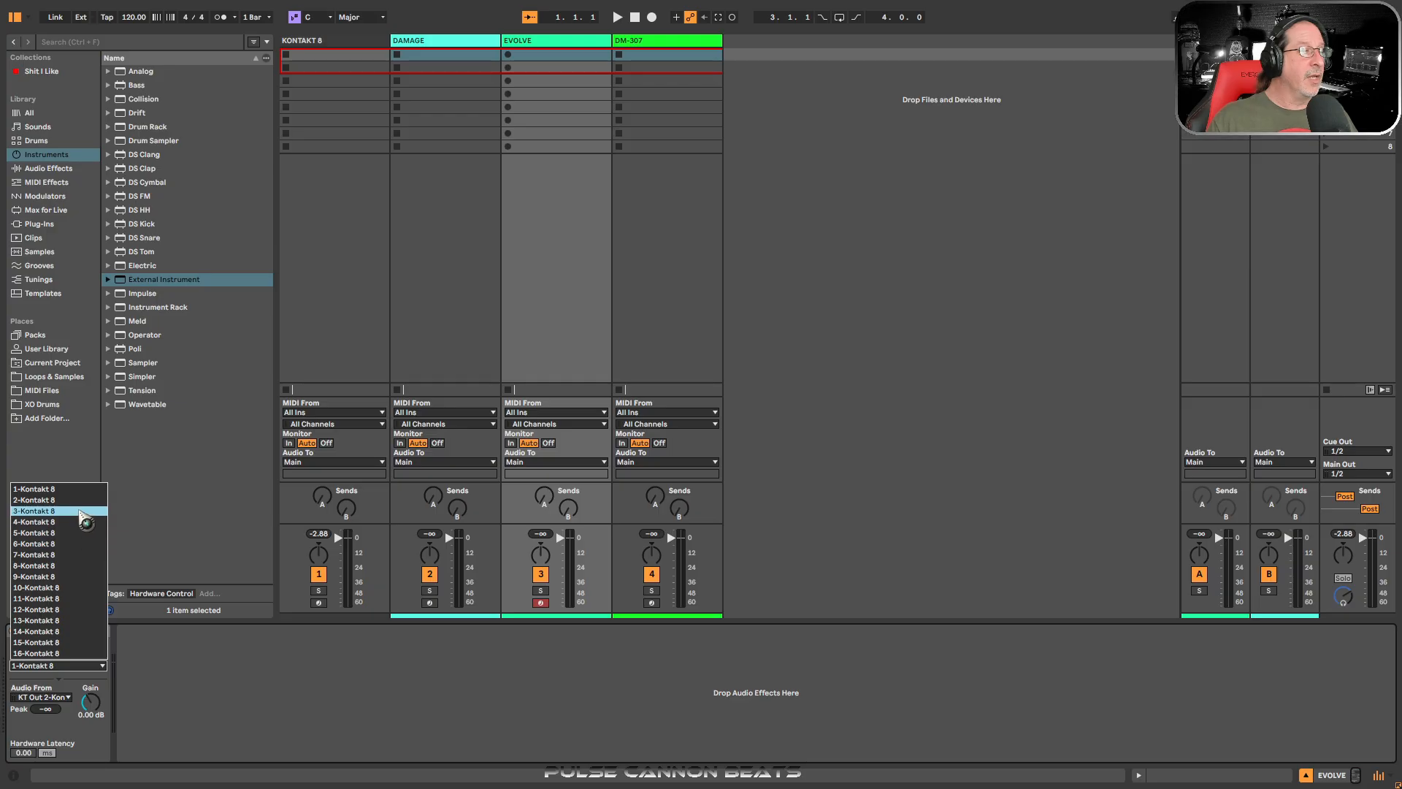
{"action": "left_click", "coordinate": [81, 502]}
{"action": "left_click", "coordinate": [650, 42]}
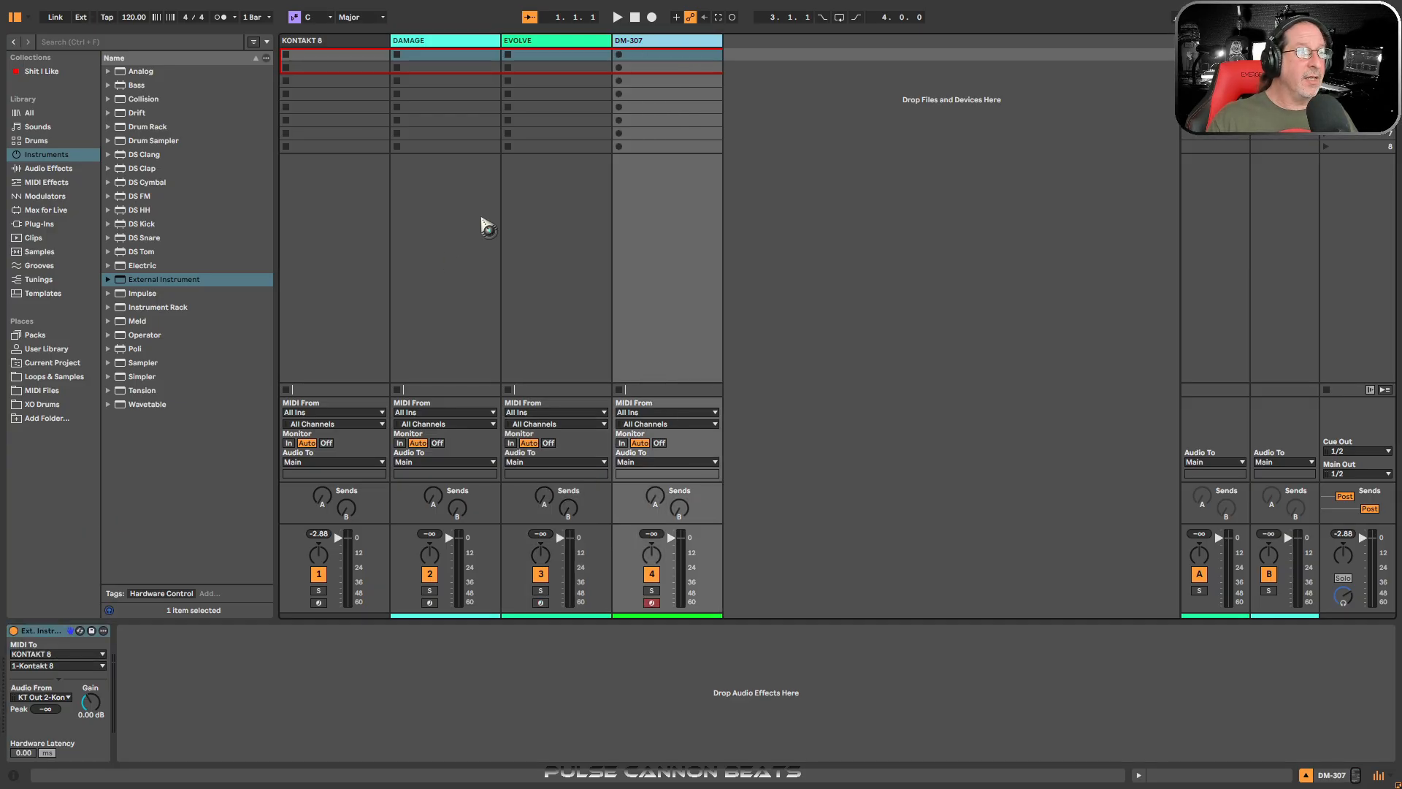
{"action": "left_click", "coordinate": [79, 666]}
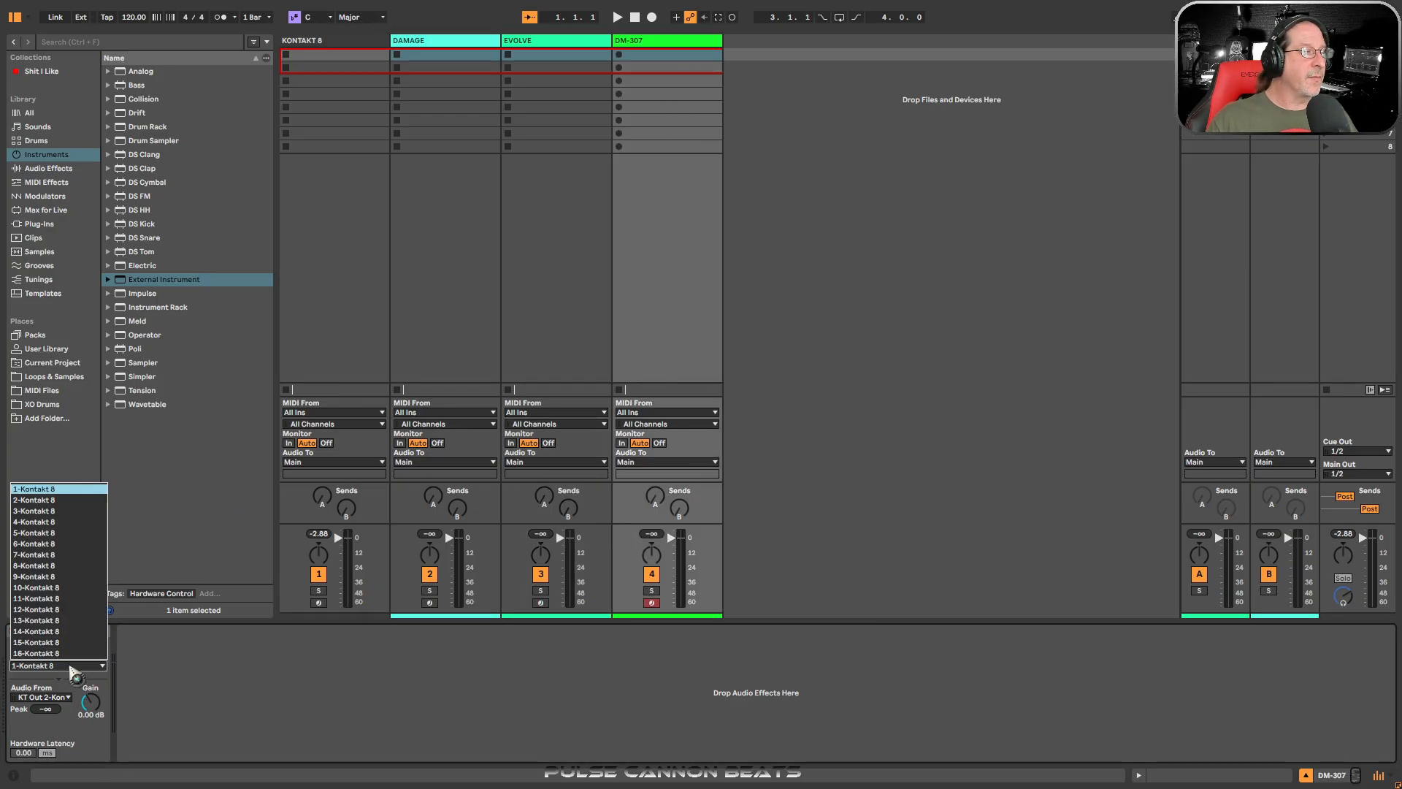
{"action": "left_click", "coordinate": [81, 512]}
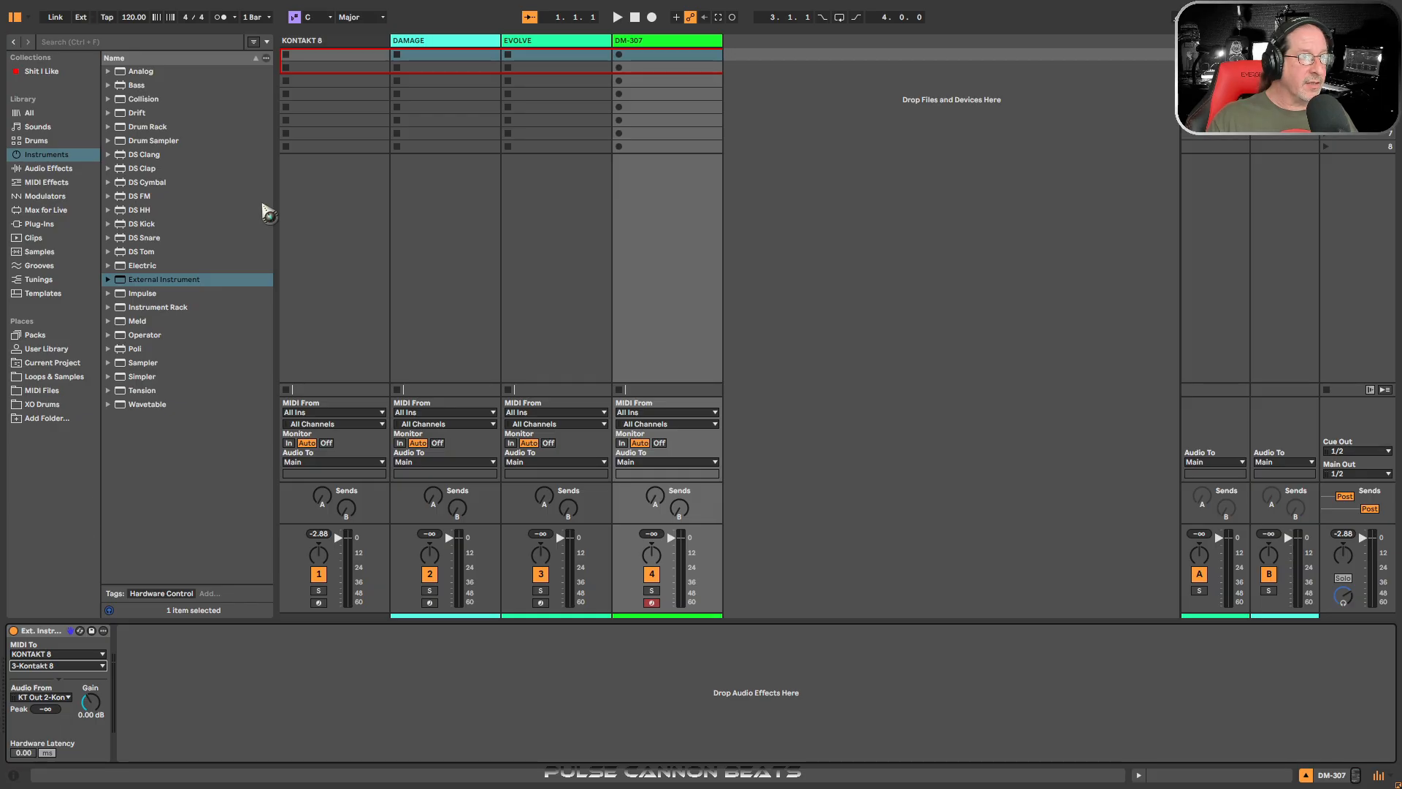
Step: Examine the available audio sources for the External Instrument on the DAMAGE track
{"action": "left_click", "coordinate": [455, 60]}
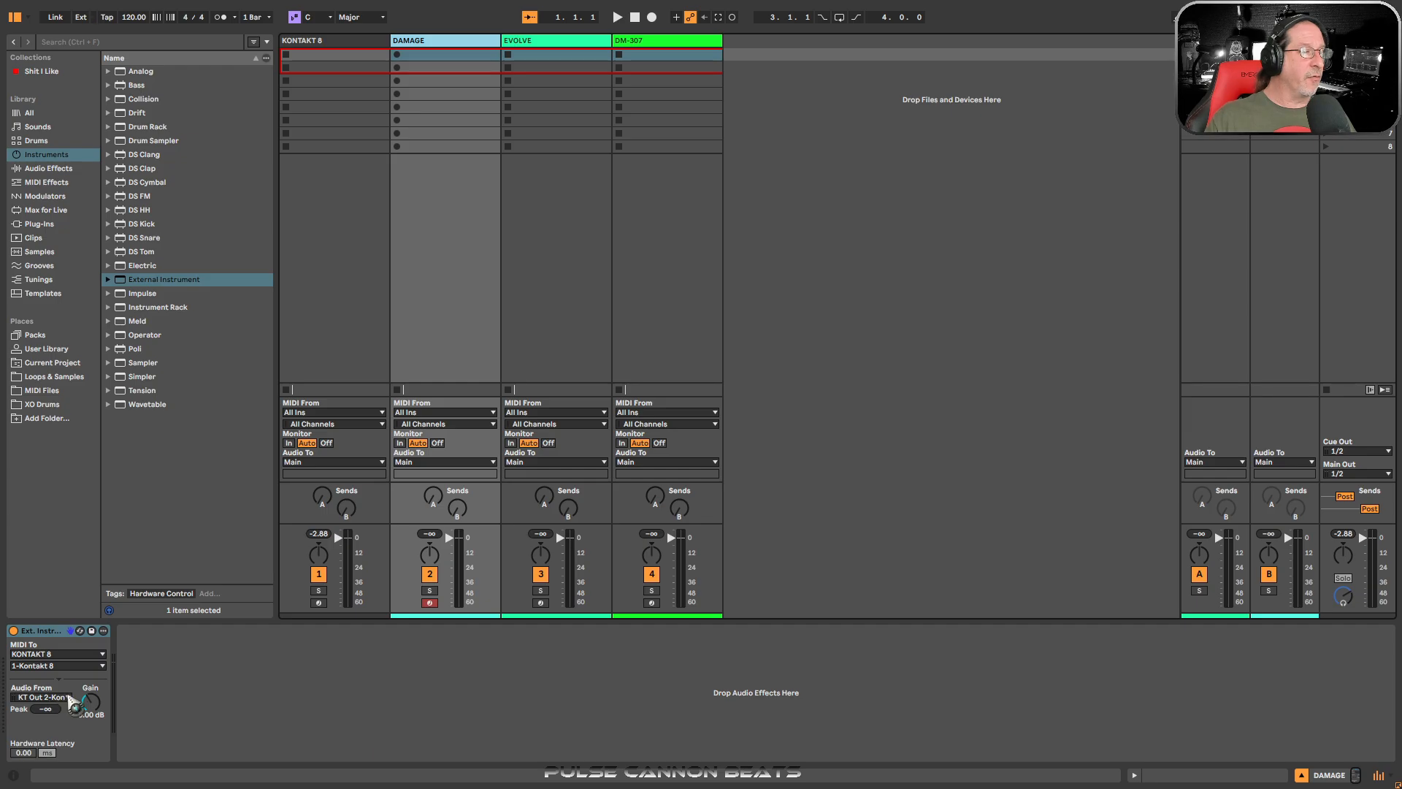
{"action": "left_click", "coordinate": [45, 698]}
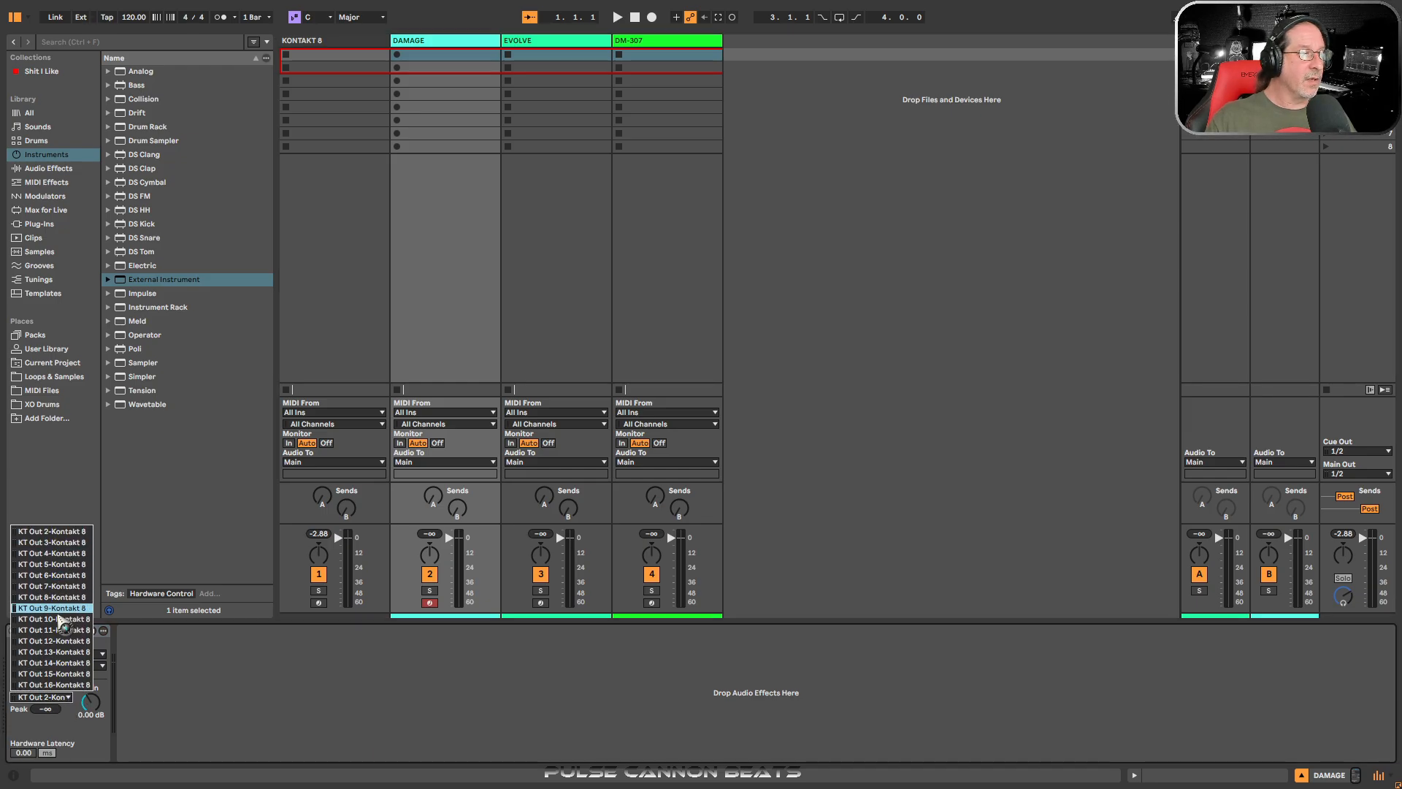
{"action": "left_click", "coordinate": [63, 723]}
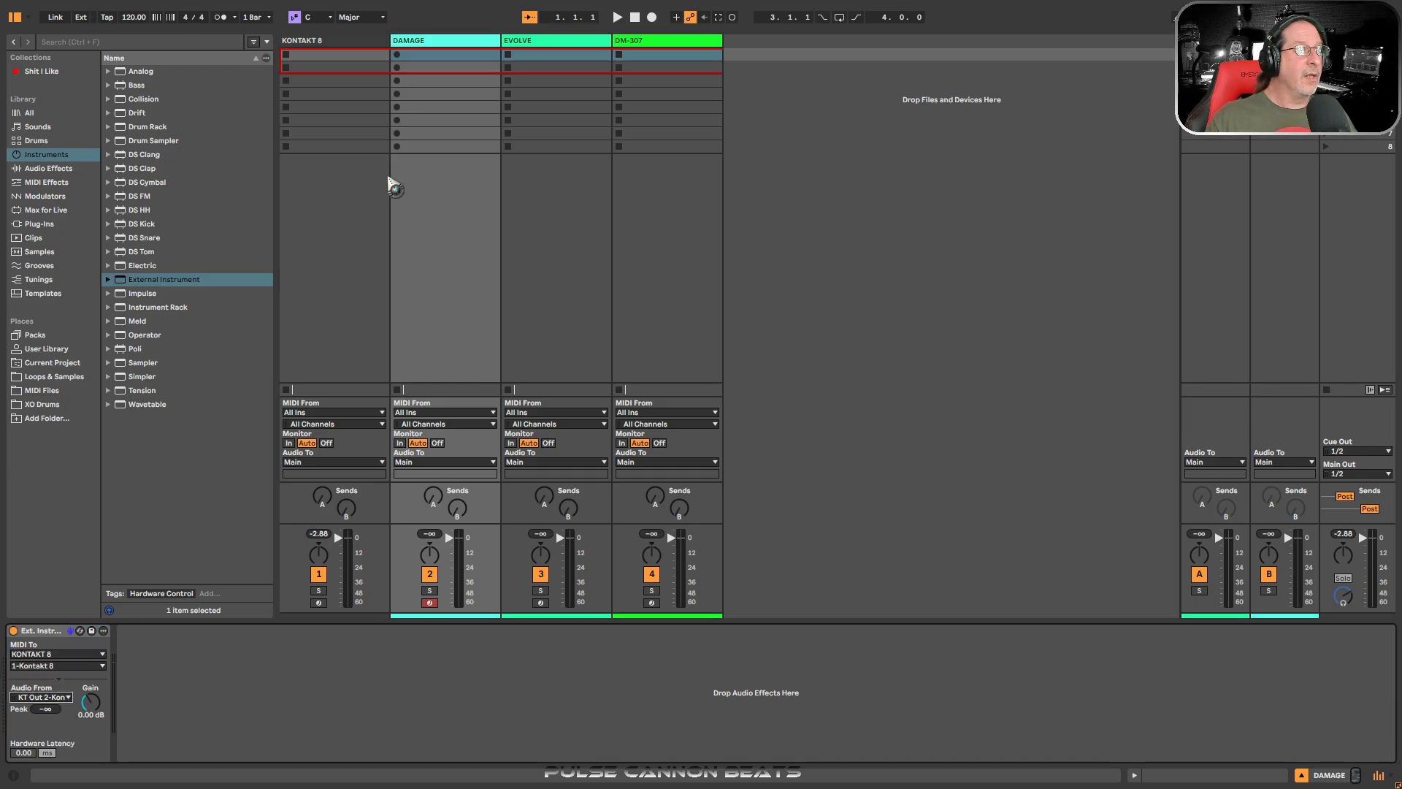
{"action": "left_click", "coordinate": [440, 41]}
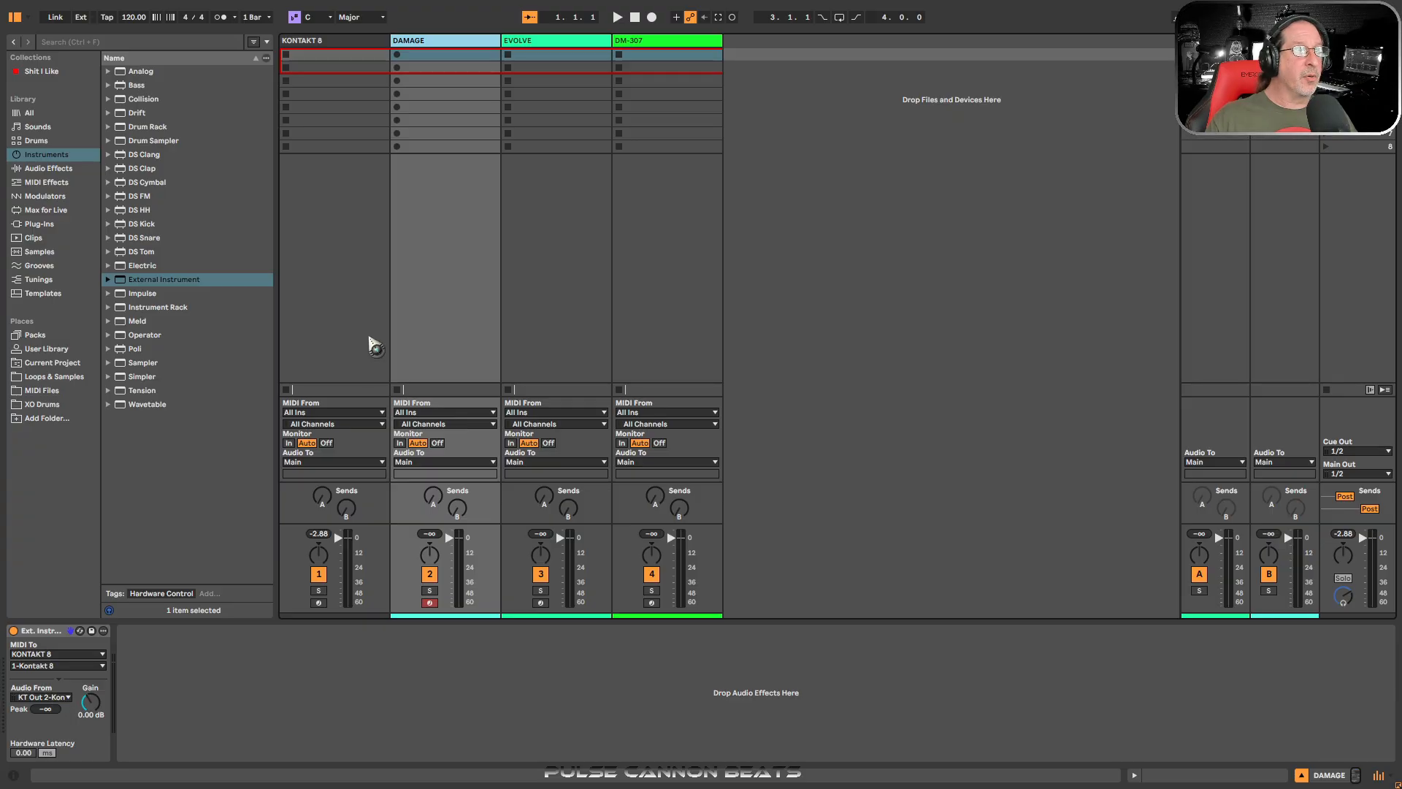
Step: Set the External Instrument's audio source to KT Out 3-Kontakt 8 on the EVOLVE track and KT Out 4-Kontakt 8 on DM-307
{"action": "left_click", "coordinate": [563, 44]}
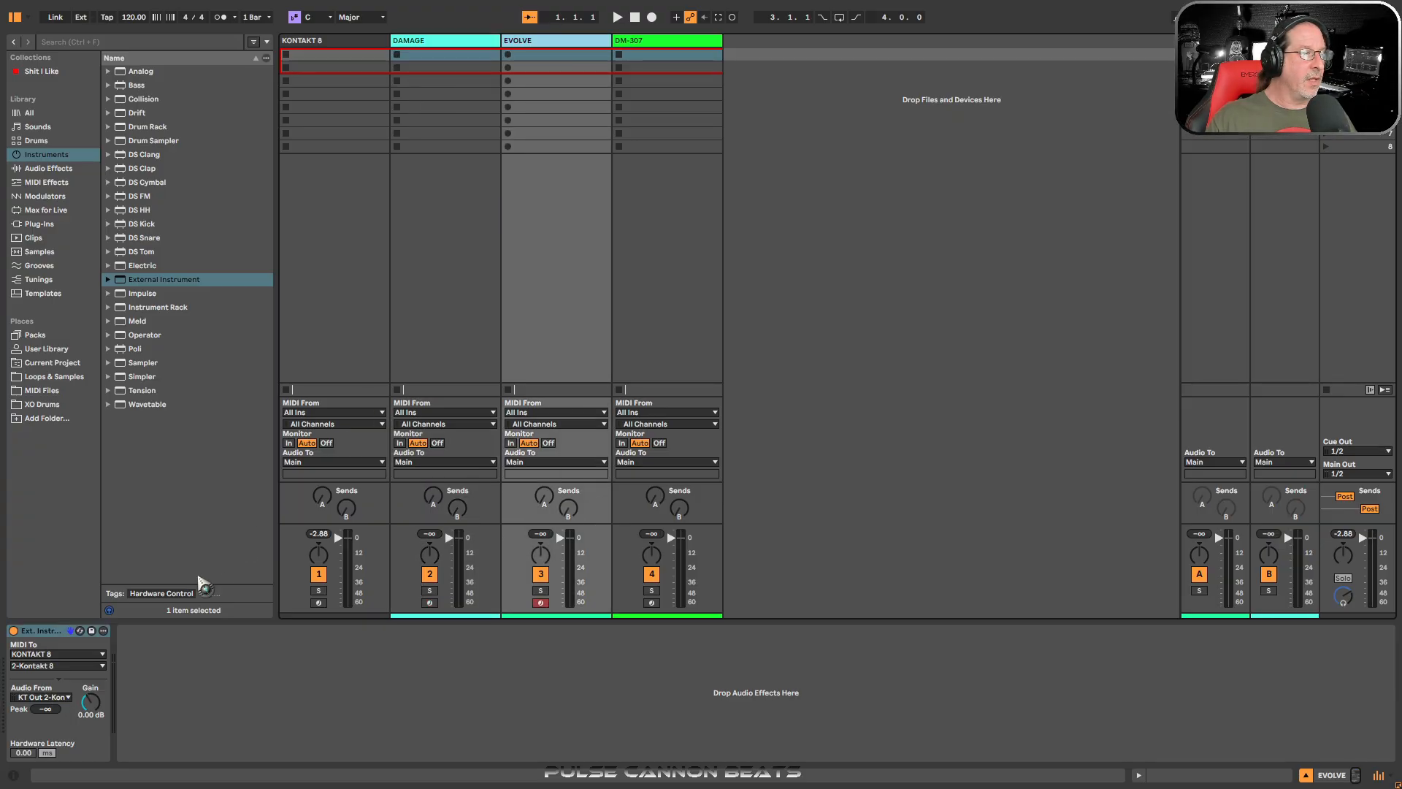
{"action": "left_click", "coordinate": [45, 697]}
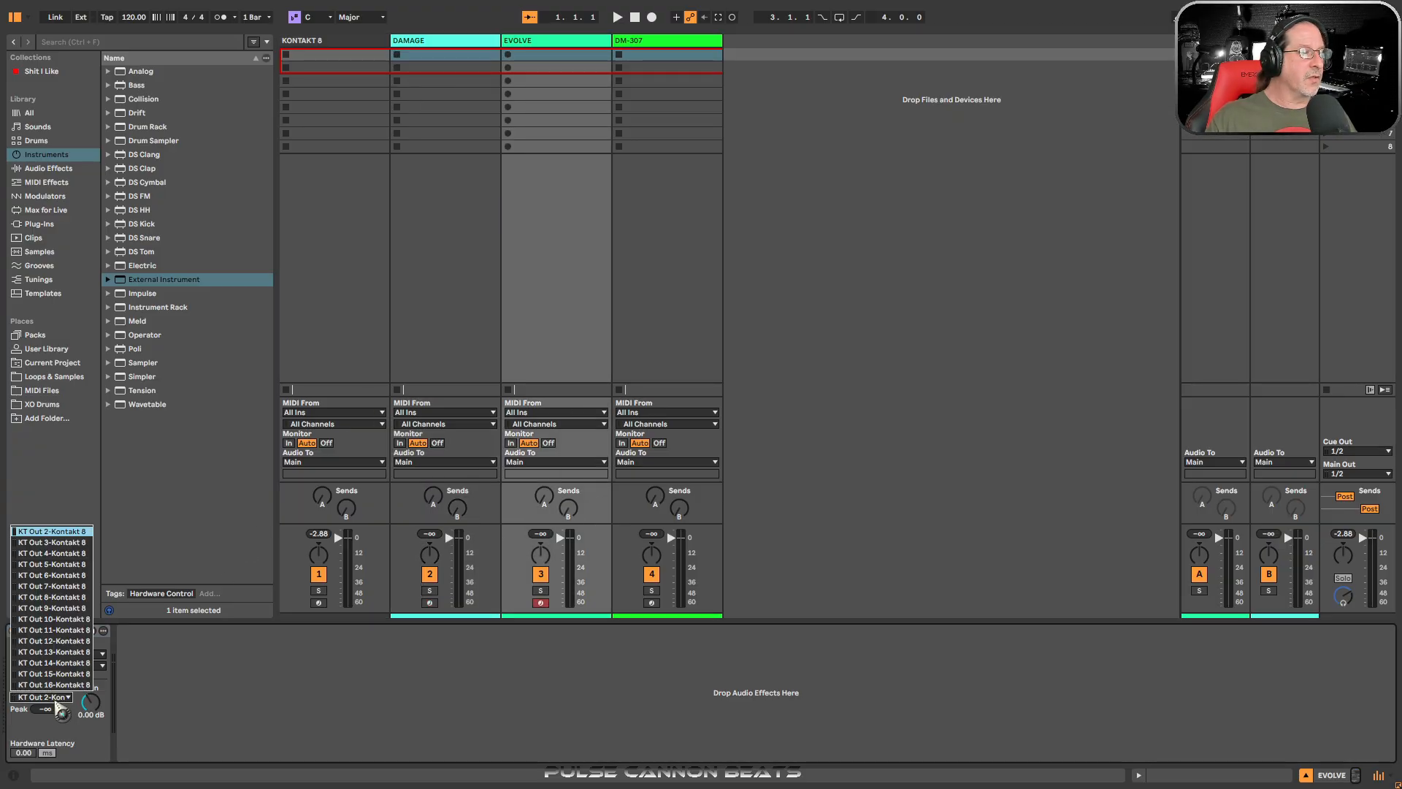
{"action": "left_click", "coordinate": [65, 542]}
{"action": "left_click", "coordinate": [641, 42]}
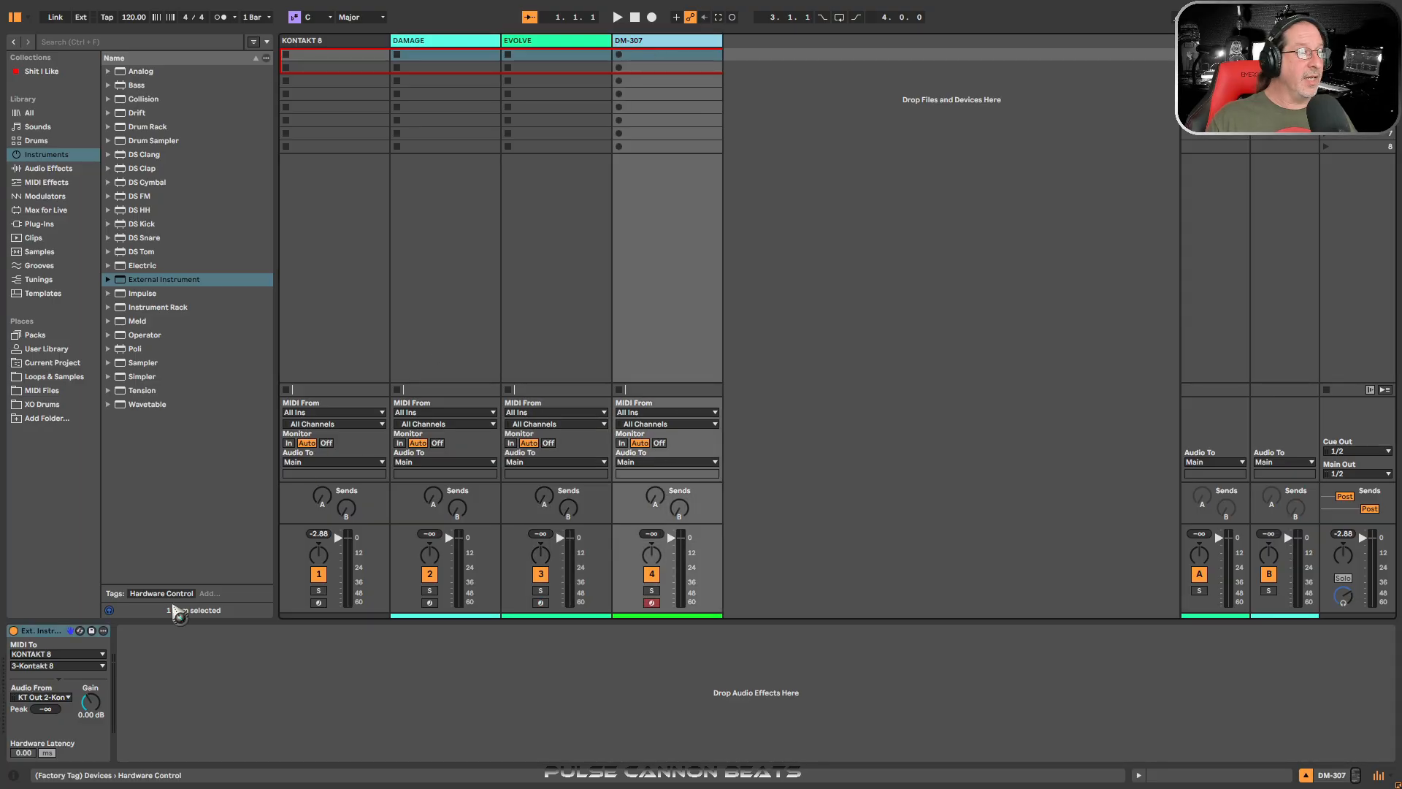
{"action": "left_click", "coordinate": [45, 697]}
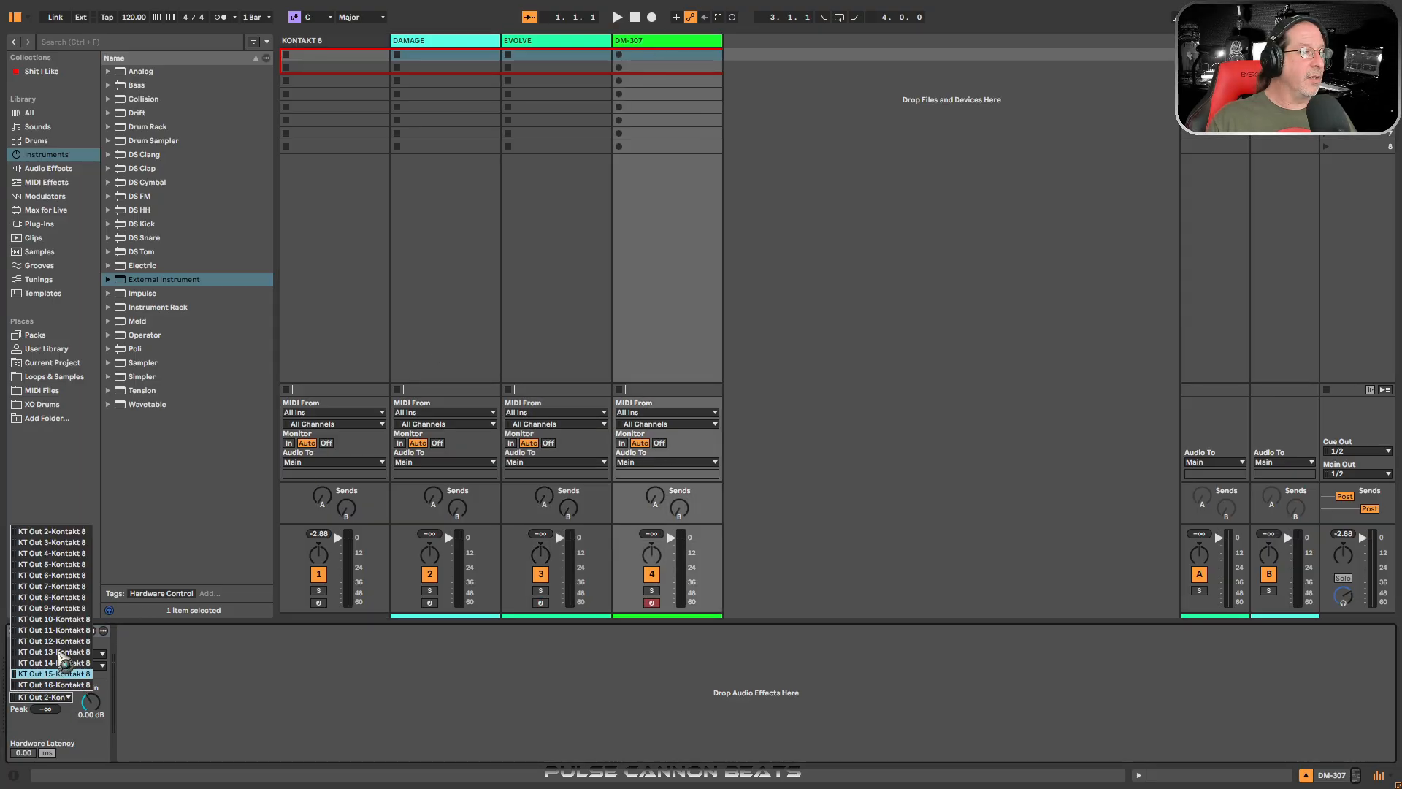
{"action": "left_click", "coordinate": [77, 568]}
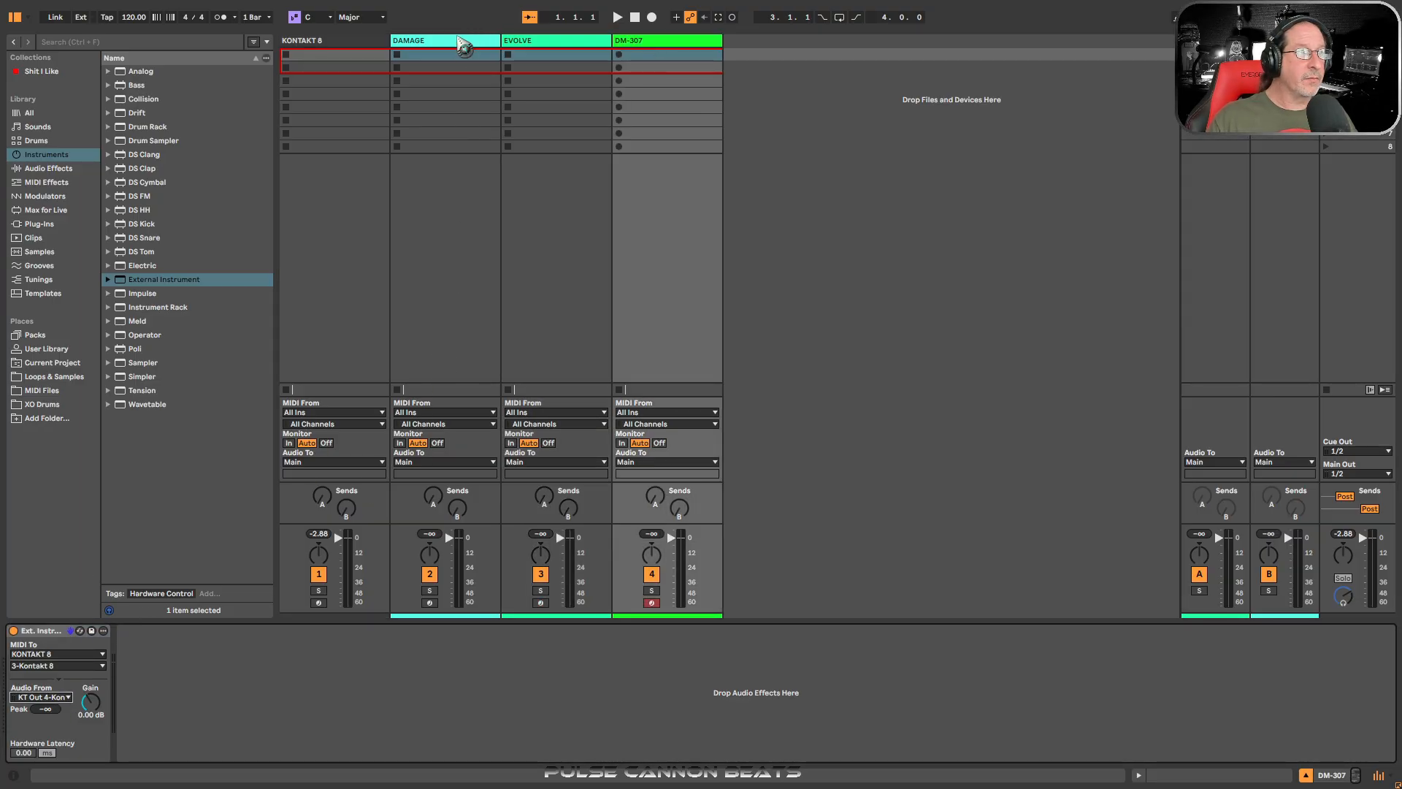
Step: Arm the DAMAGE, EVOLVE and DM-307 tracks simultaneously
{"action": "left_click", "coordinate": [452, 64]}
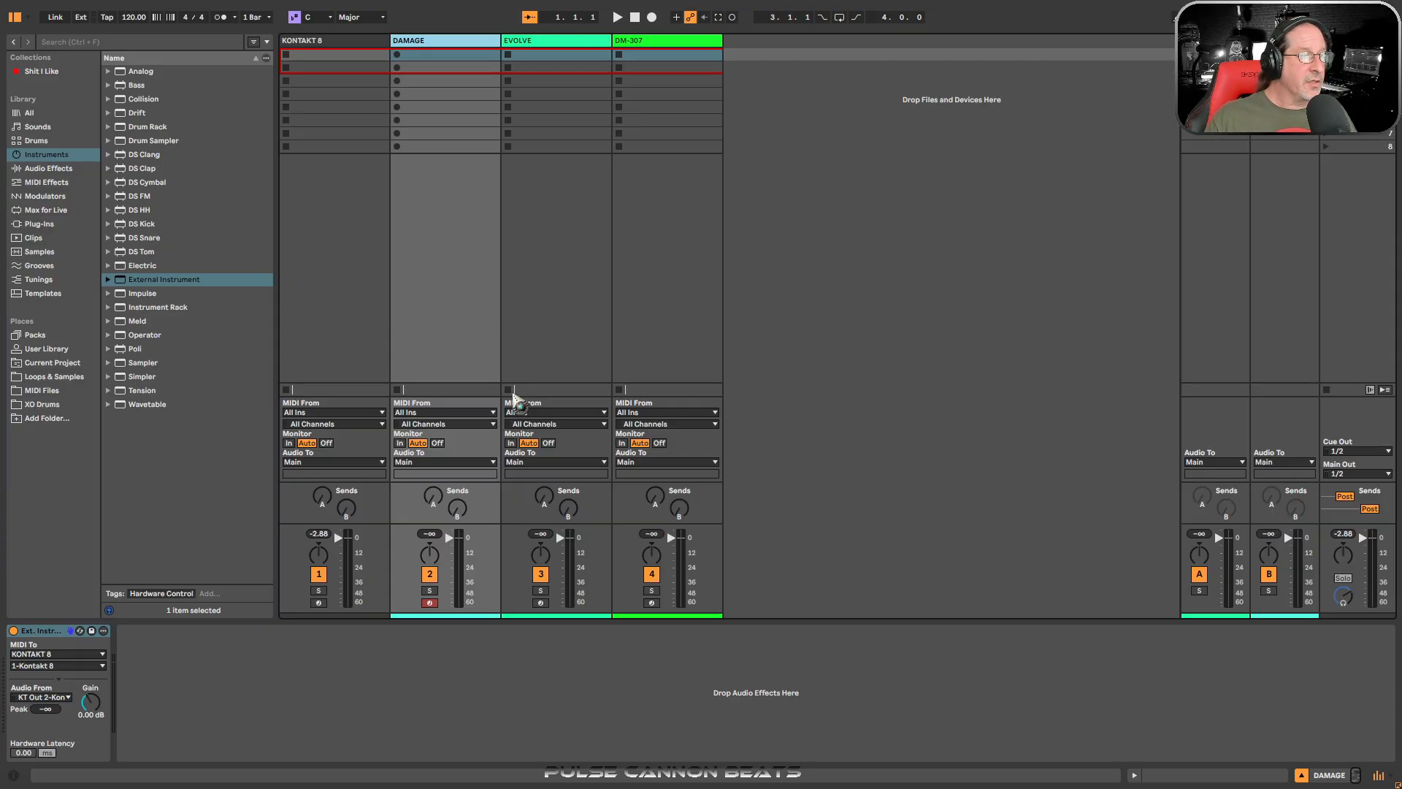
{"action": "left_click", "coordinate": [433, 603]}
{"action": "left_click", "coordinate": [541, 602]}
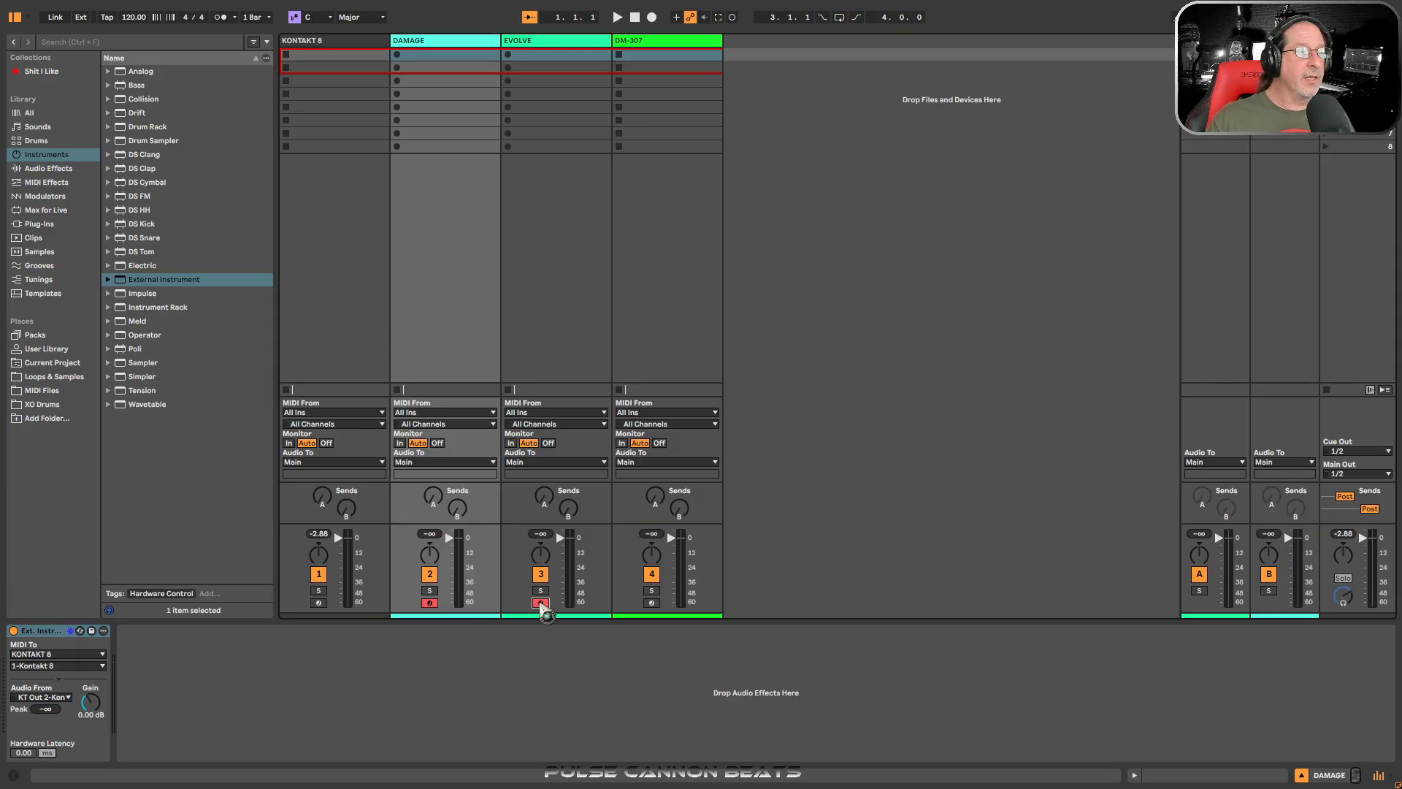
{"action": "left_click", "coordinate": [511, 223]}
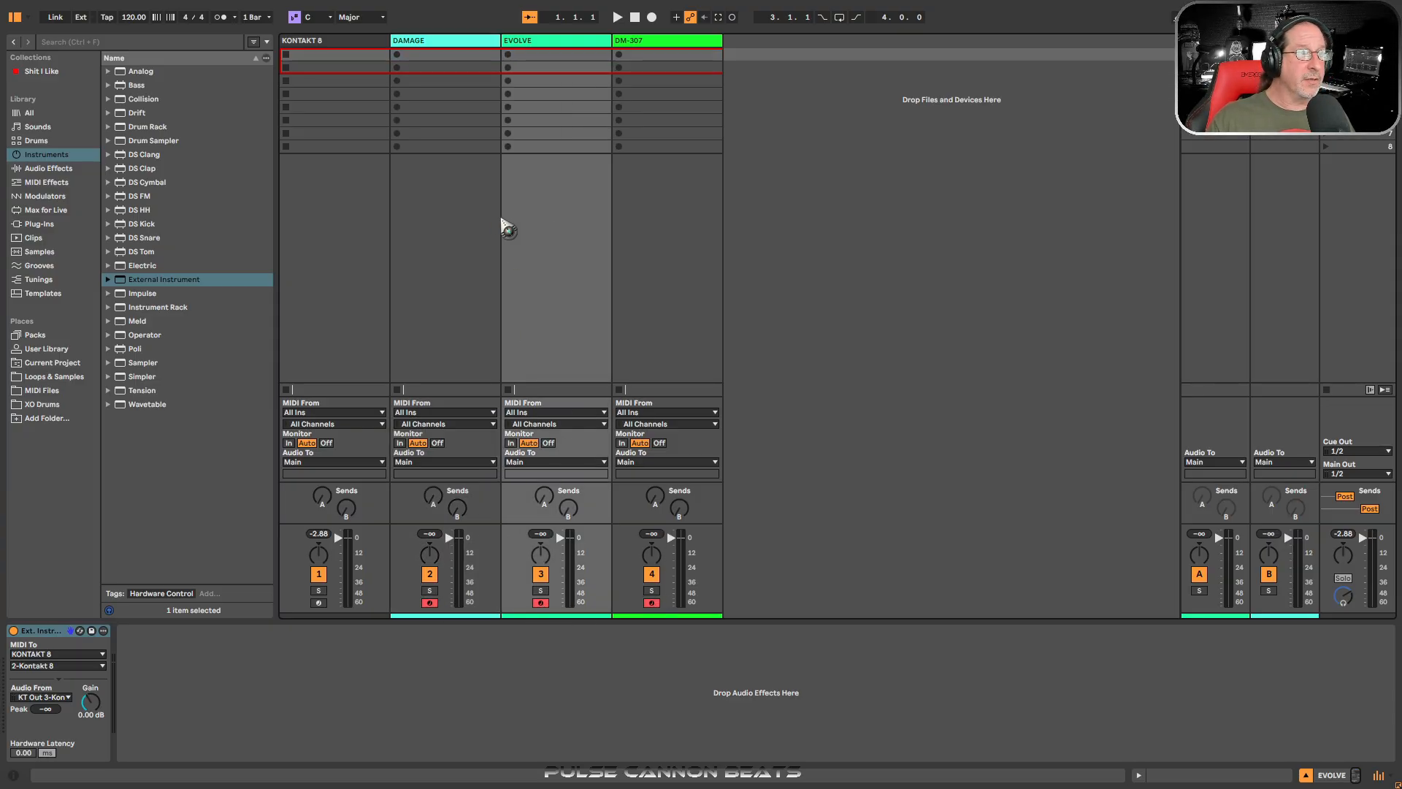
{"action": "left_click", "coordinate": [466, 219]}
Step: Open the Kontakt 8 instrument window, bring the DAMAGE instrument into view, and show Kontakt's output mixer
{"action": "left_click", "coordinate": [369, 53]}
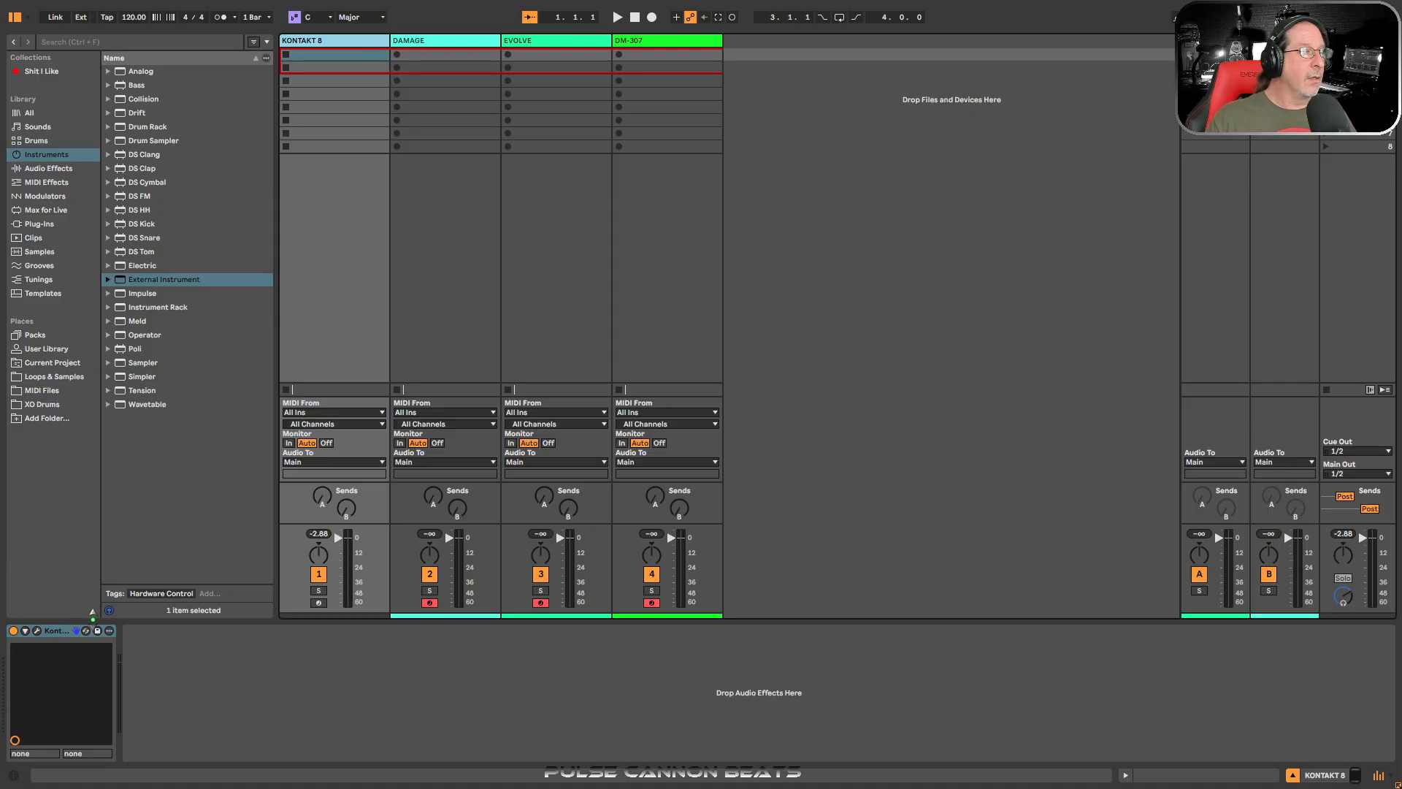
{"action": "left_click", "coordinate": [36, 630]}
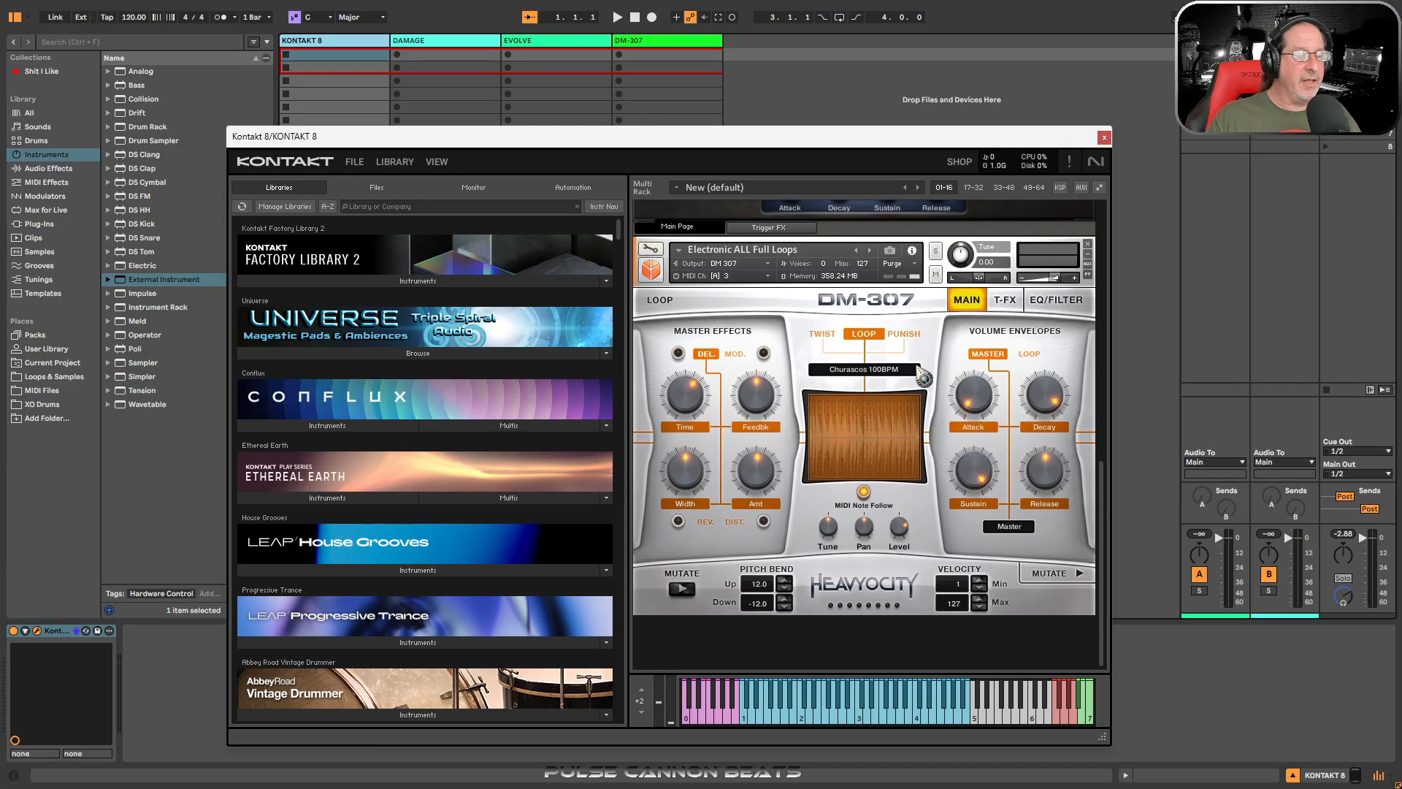
{"action": "left_click_drag", "start_coordinate": [1103, 527], "coordinate": [1116, 228]}
{"action": "left_click", "coordinate": [437, 161]}
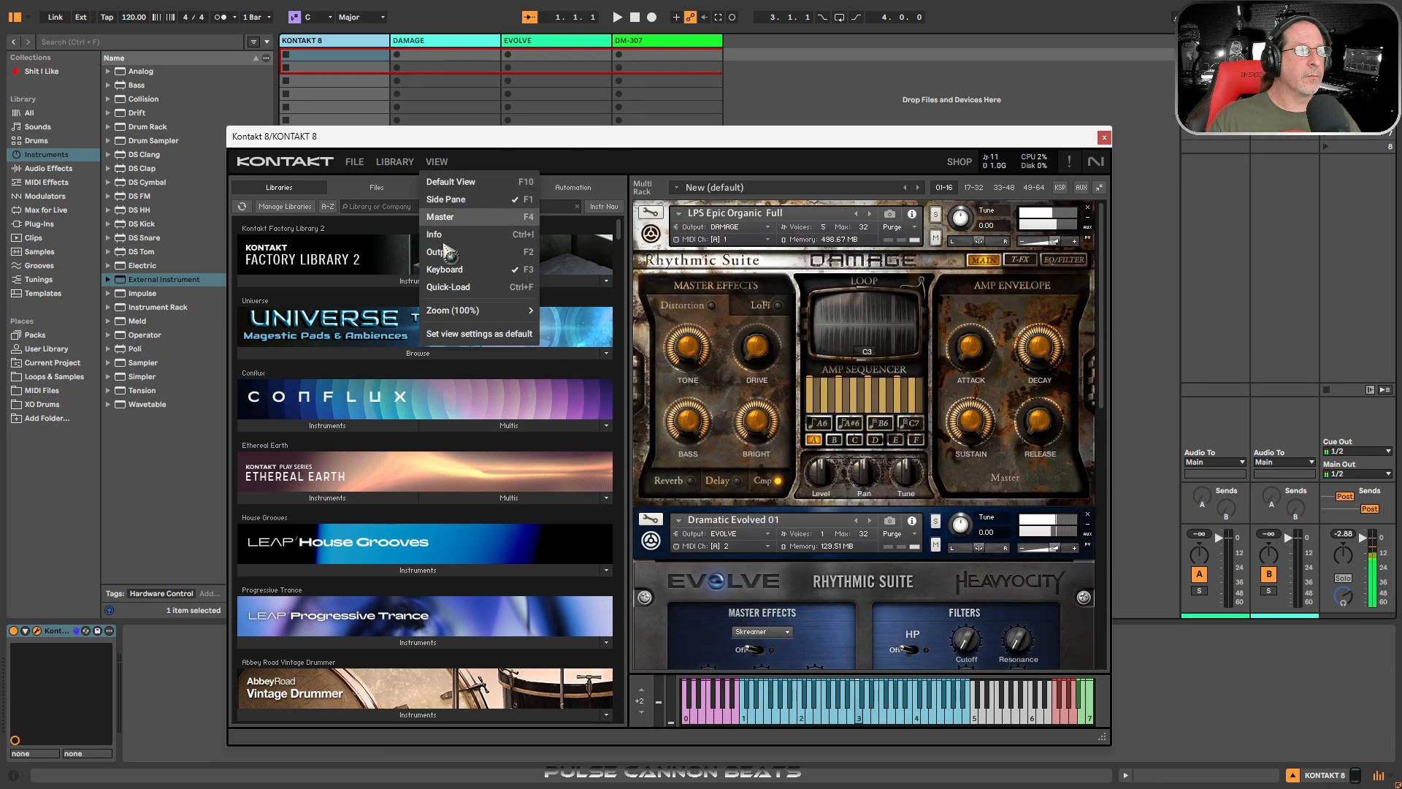
{"action": "left_click", "coordinate": [445, 251]}
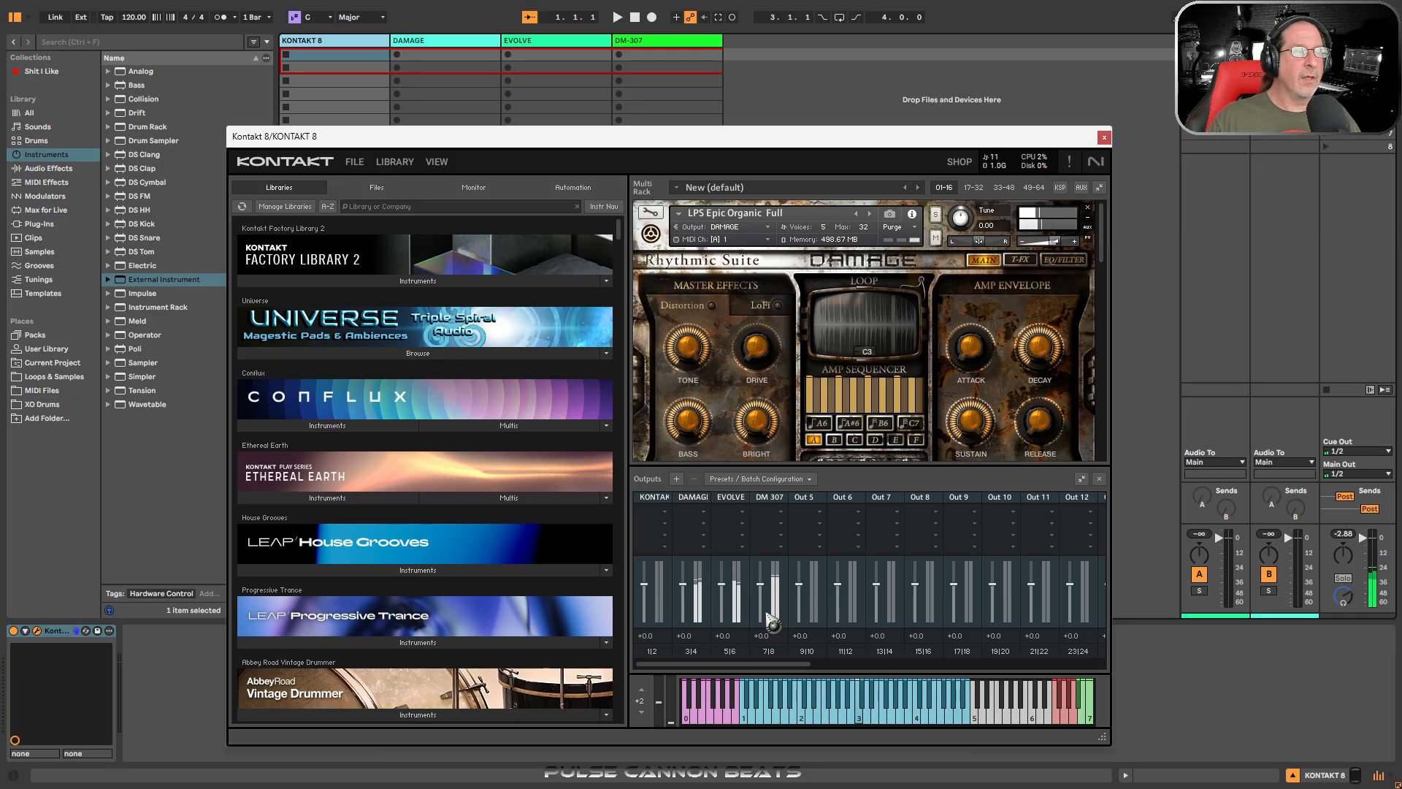
Step: Examine the insert effects available on Kontakt's DAMAGE, EVOLVE and DM 307 outputs, and close the output mixer and Kontakt window
{"action": "left_click", "coordinate": [703, 513]}
{"action": "mouse_move", "coordinate": [741, 686]}
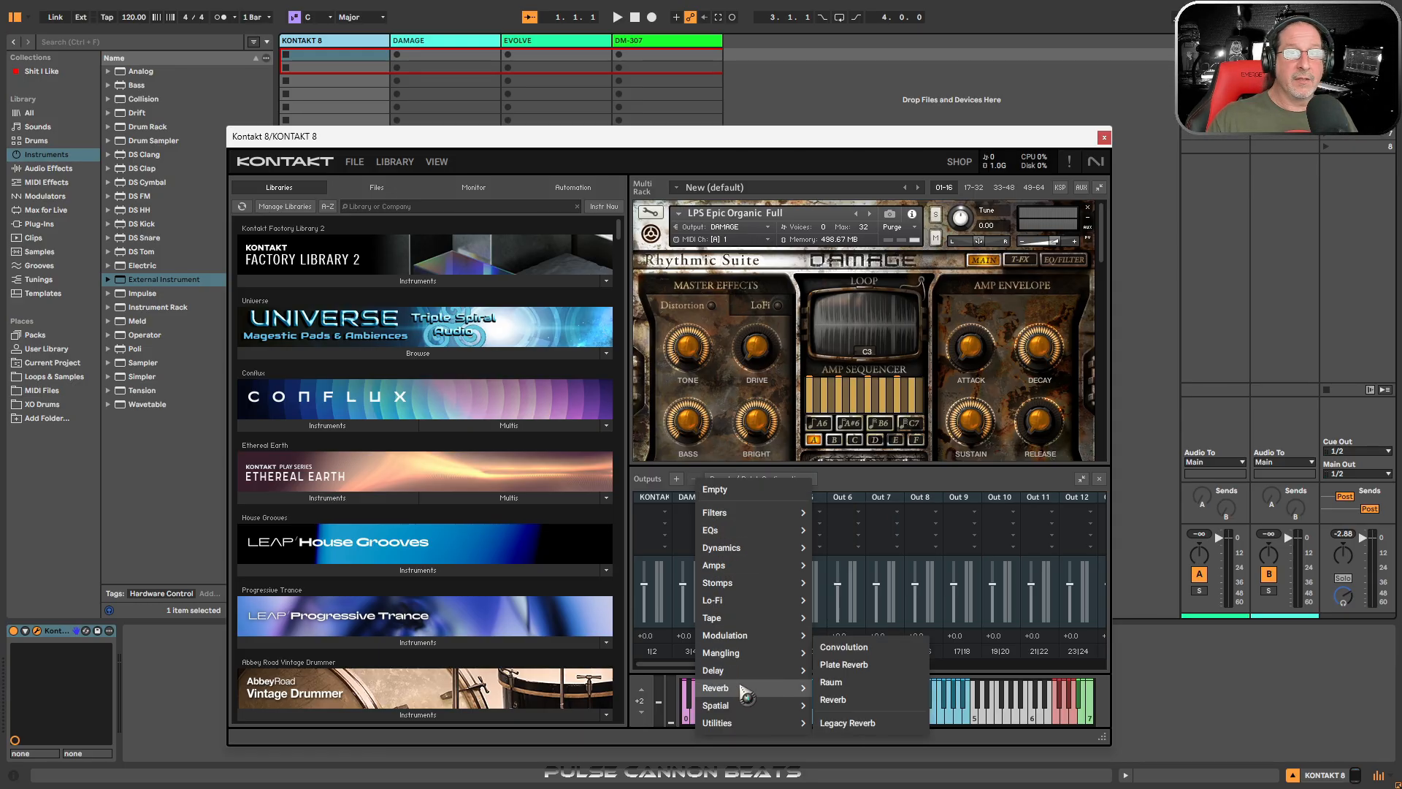
{"action": "mouse_move", "coordinate": [752, 519]}
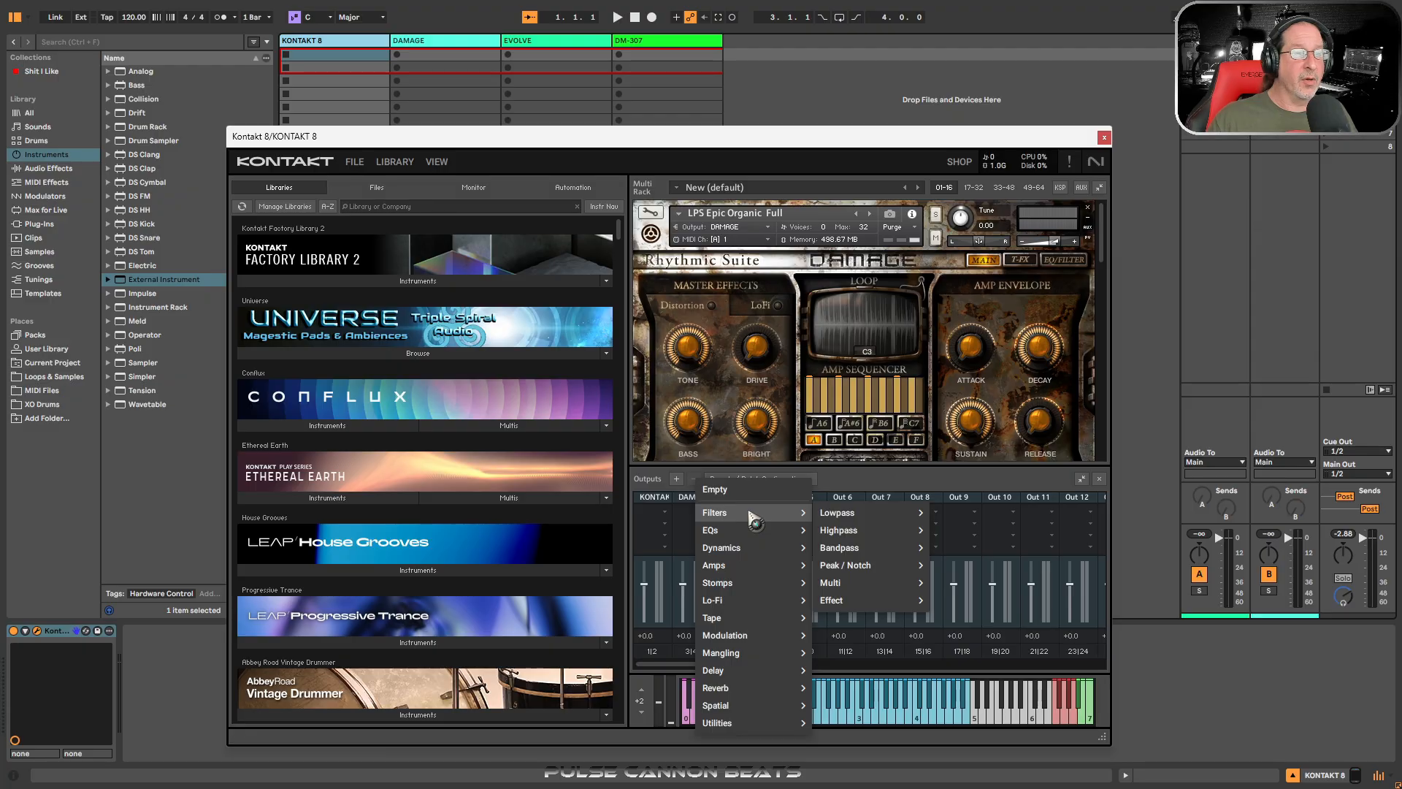
{"action": "key", "text": "Escape"}
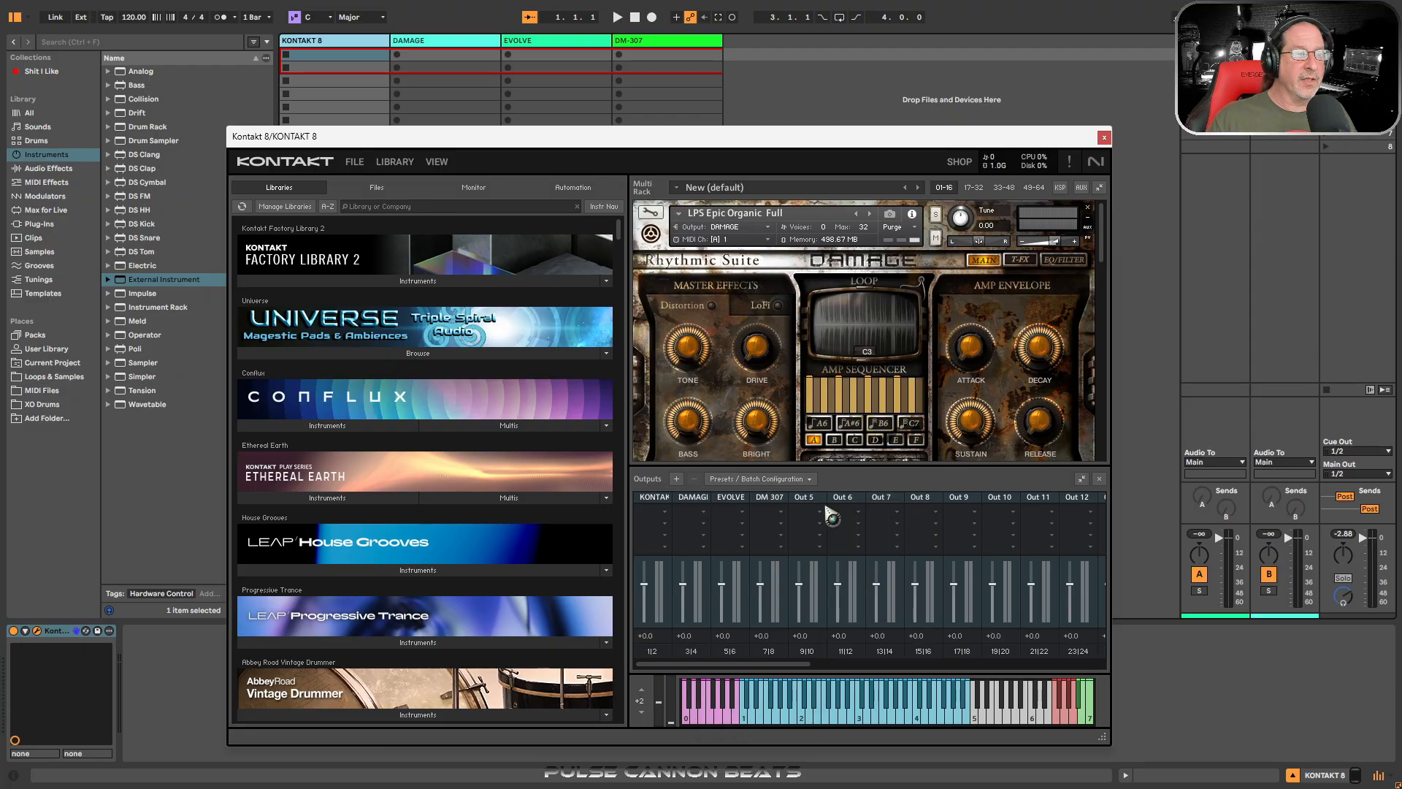
{"action": "left_click", "coordinate": [742, 512]}
{"action": "key", "text": "Escape"}
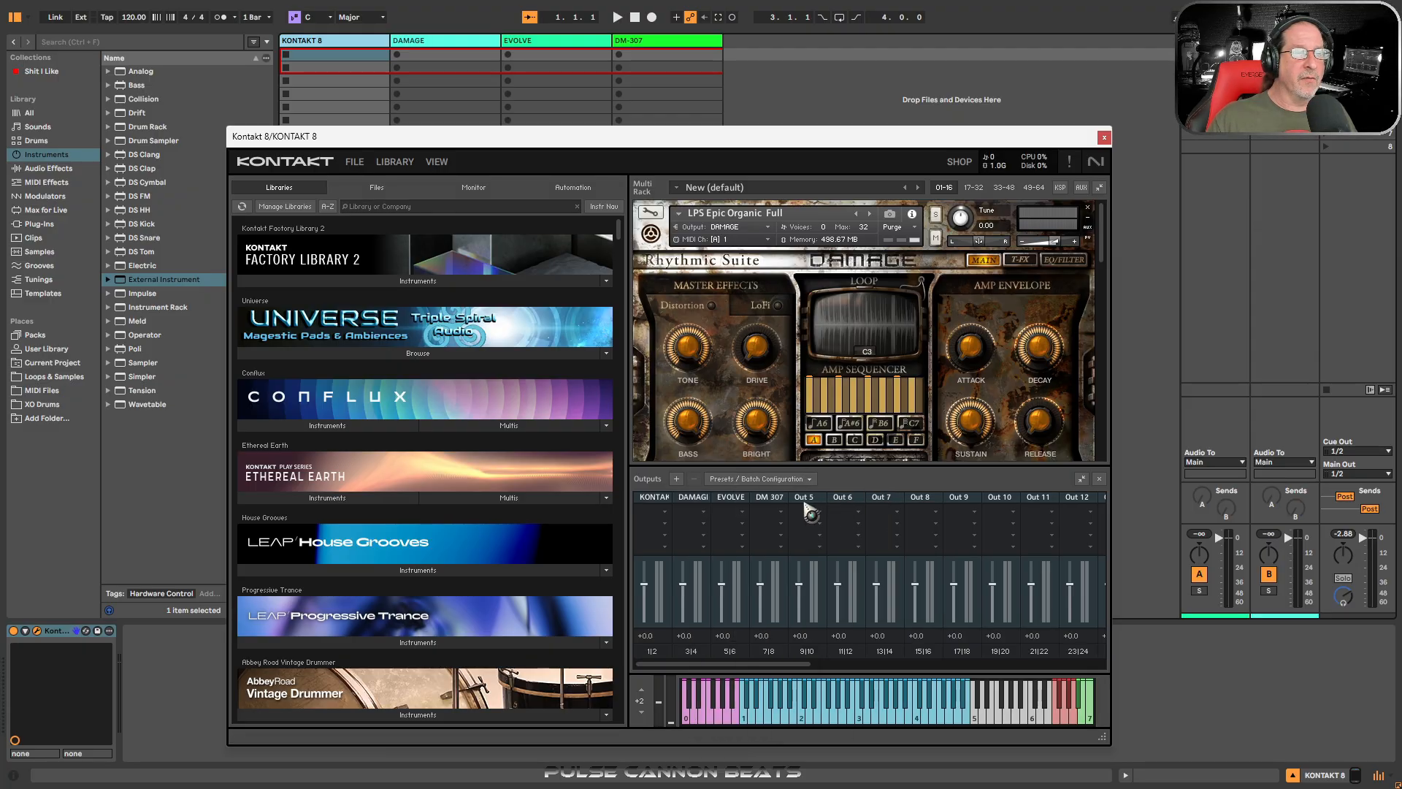
{"action": "left_click", "coordinate": [784, 519]}
{"action": "mouse_move", "coordinate": [788, 515]}
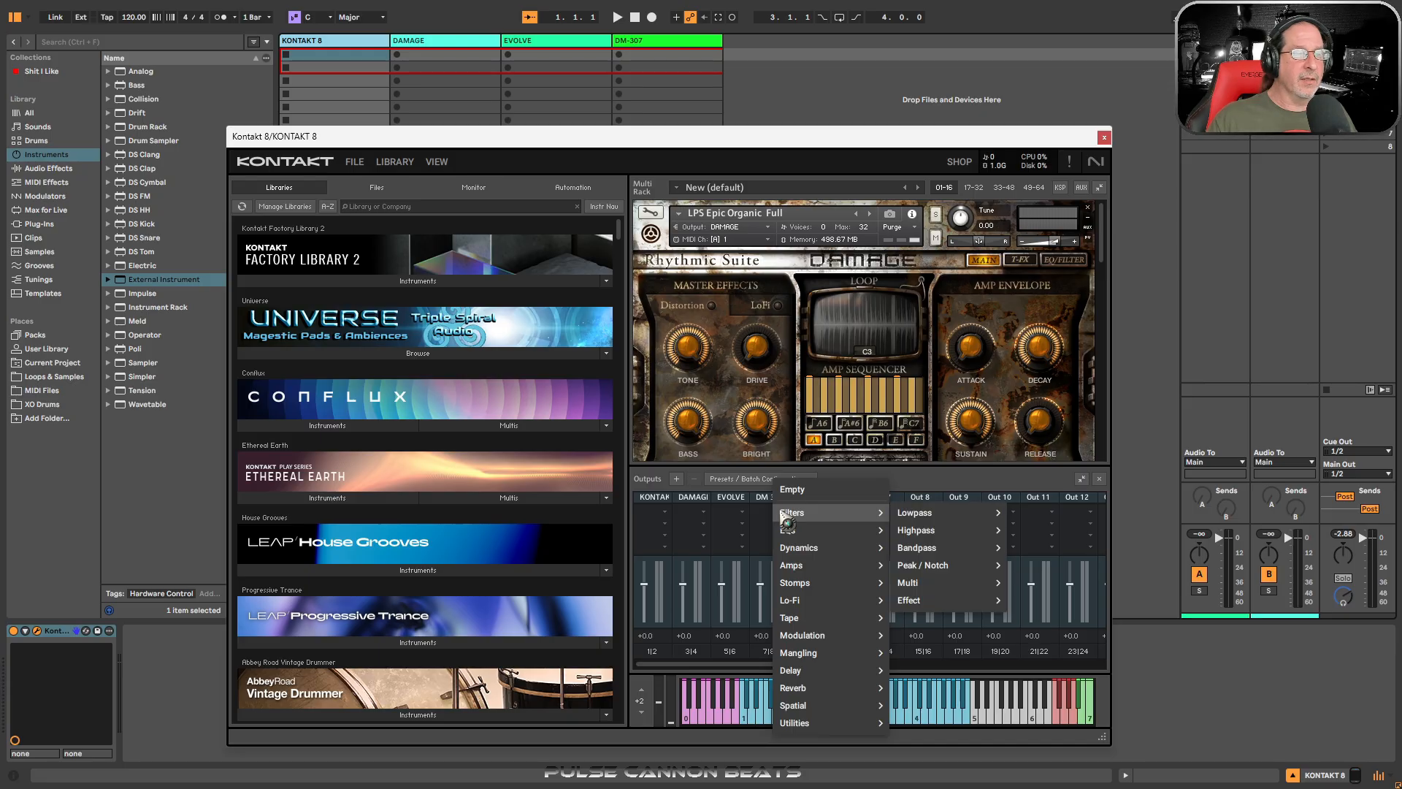
{"action": "mouse_move", "coordinate": [816, 603]}
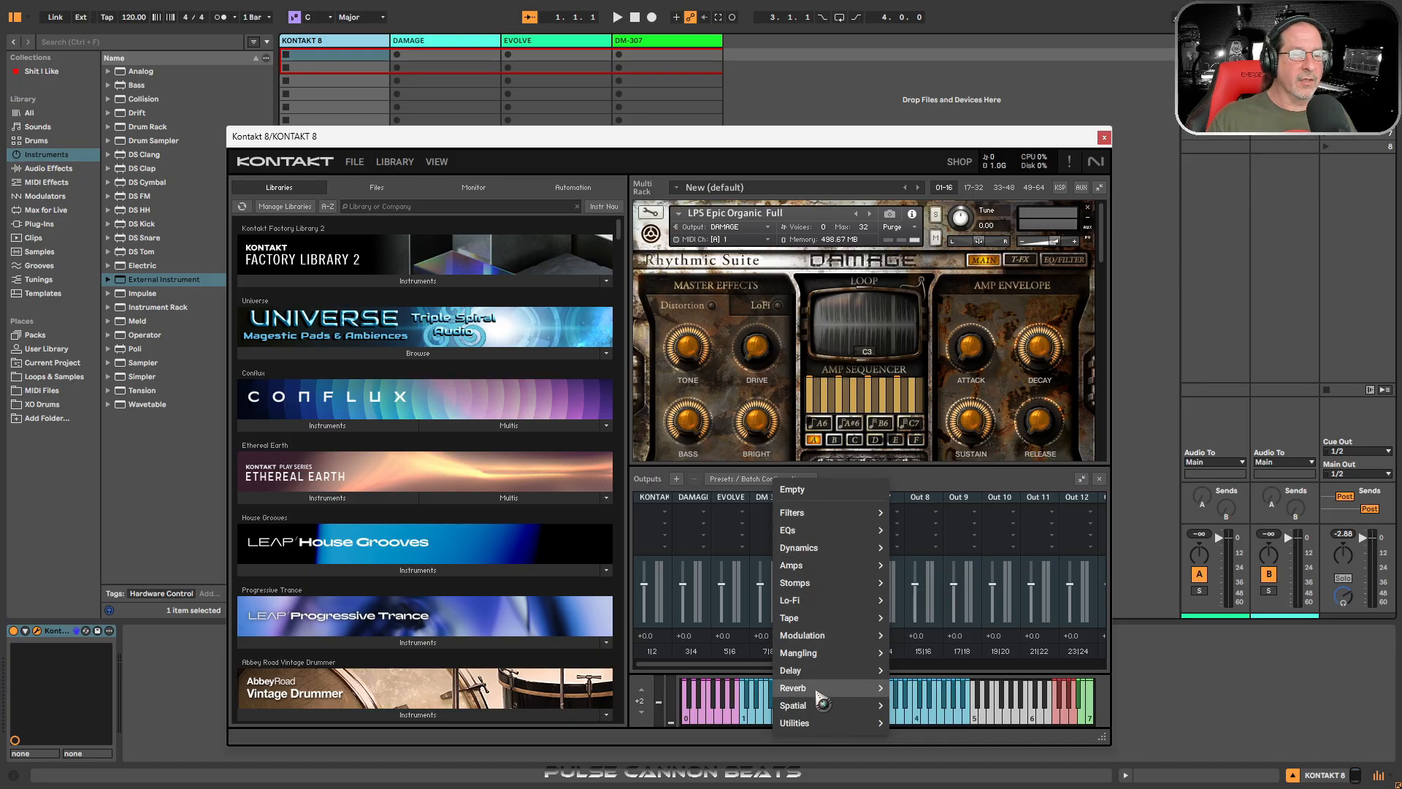
{"action": "left_click", "coordinate": [921, 482]}
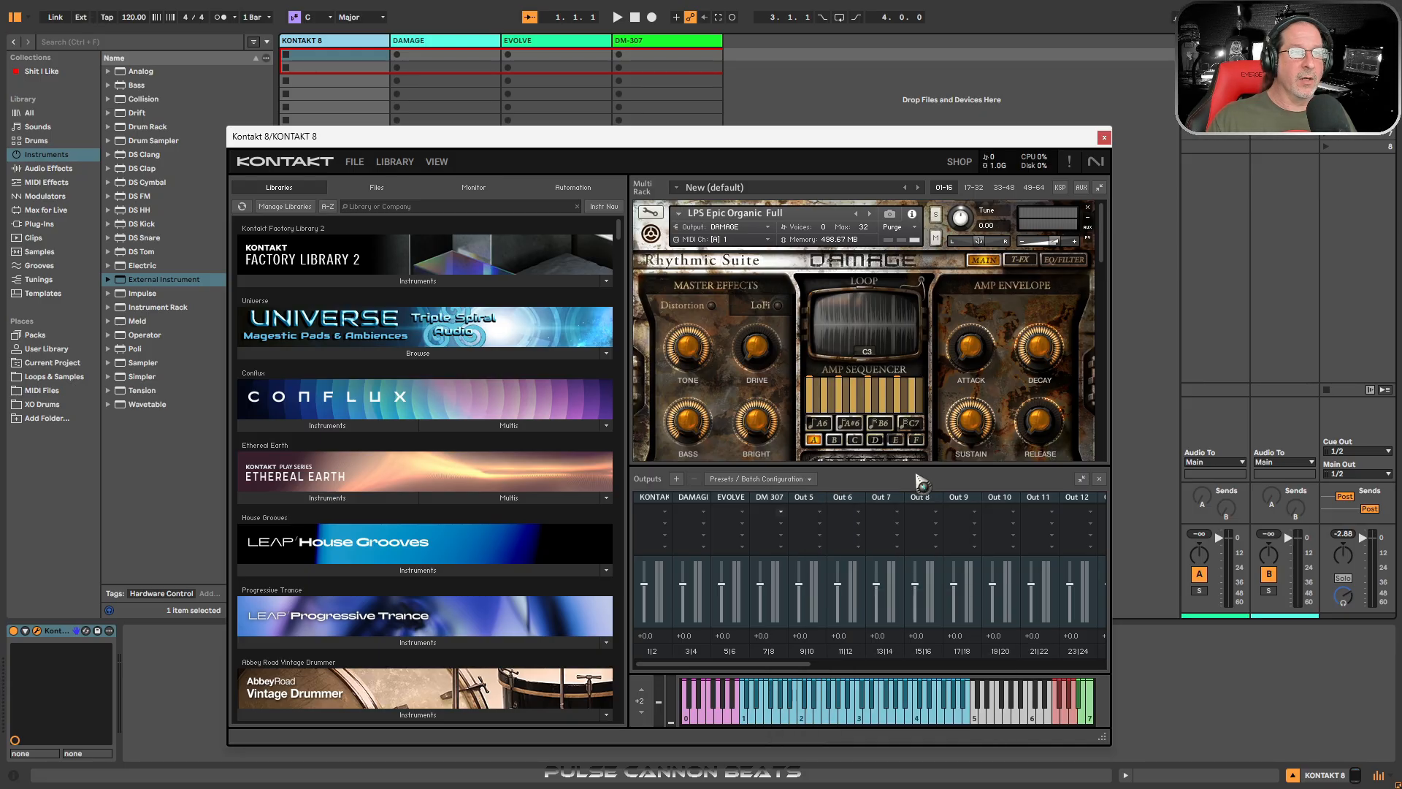
{"action": "left_click", "coordinate": [1100, 479]}
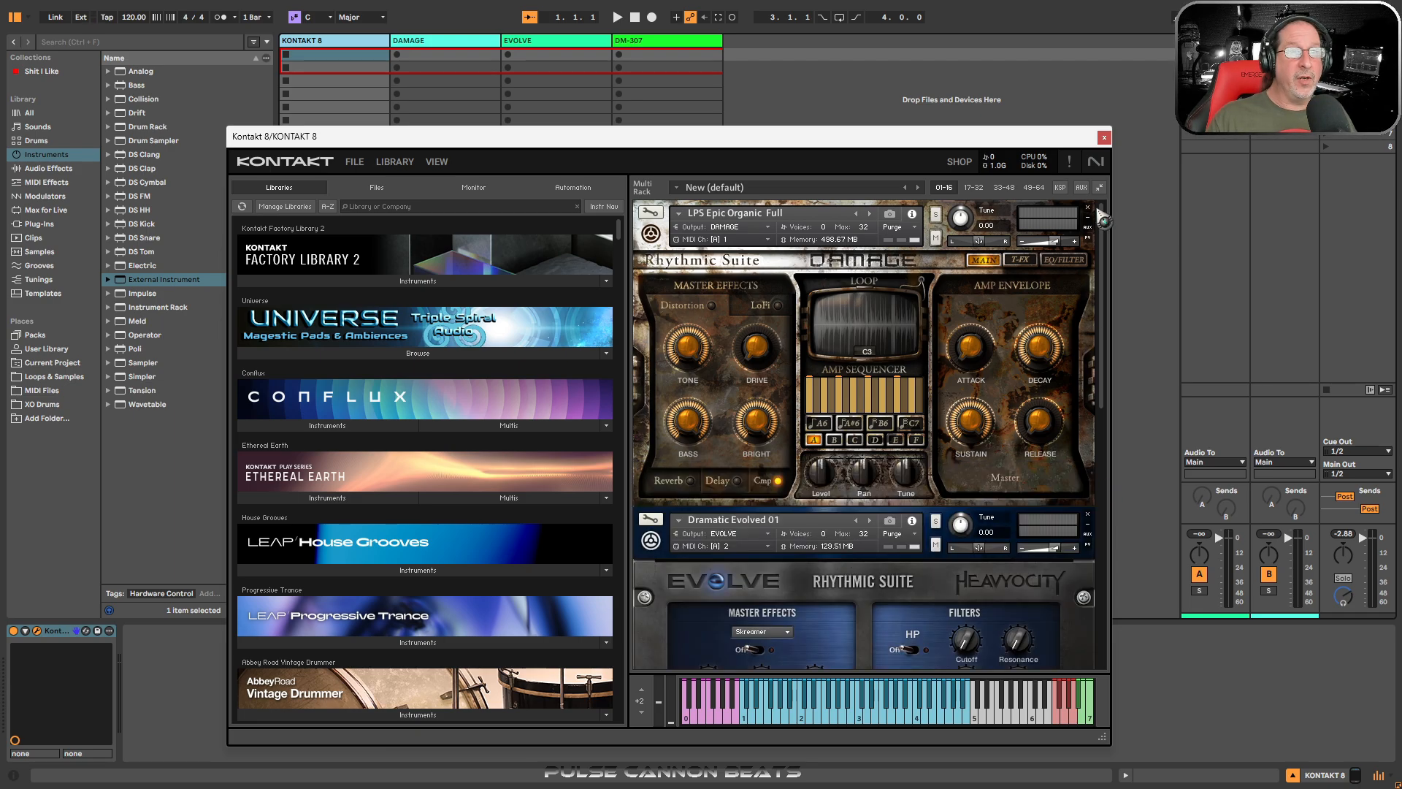
{"action": "left_click", "coordinate": [1103, 139]}
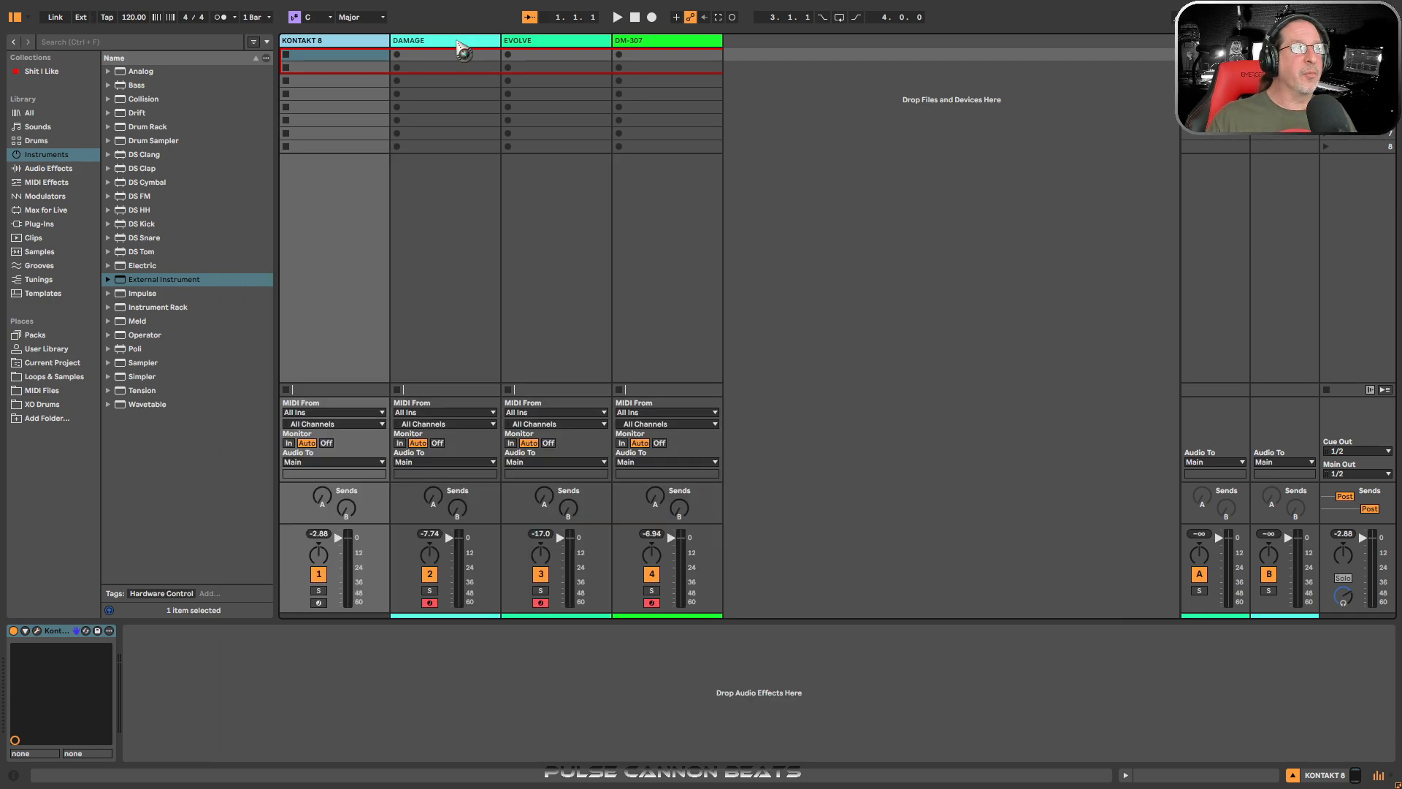
Step: Review the External Instrument routing on the DAMAGE, EVOLVE and DM-307 tracks
{"action": "left_click", "coordinate": [463, 47]}
{"action": "left_click", "coordinate": [542, 47]}
{"action": "left_click", "coordinate": [661, 47]}
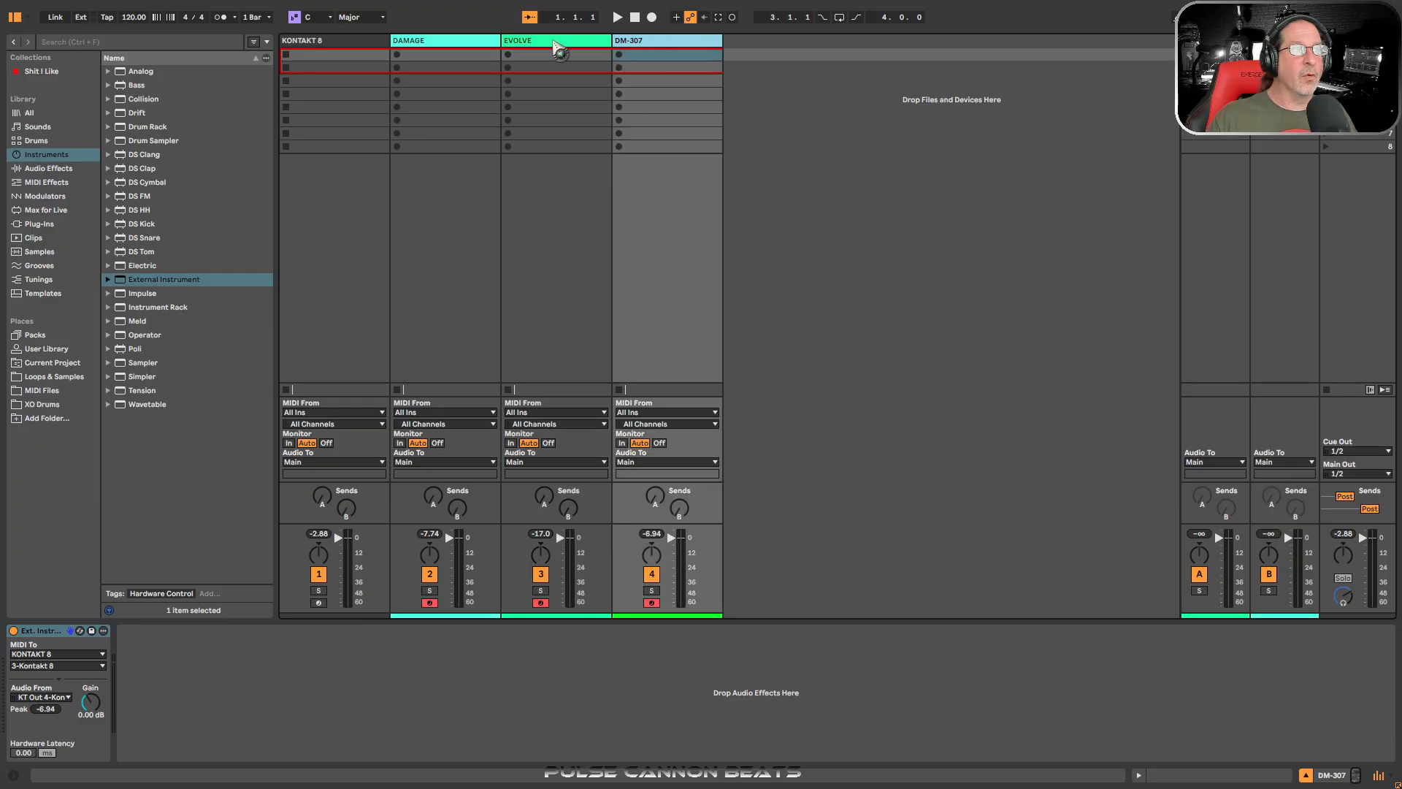
Step: With the DAMAGE track selected, browse the plug-ins, collapse Native Instruments and expand the Camel Audio folder
{"action": "left_click", "coordinate": [463, 47]}
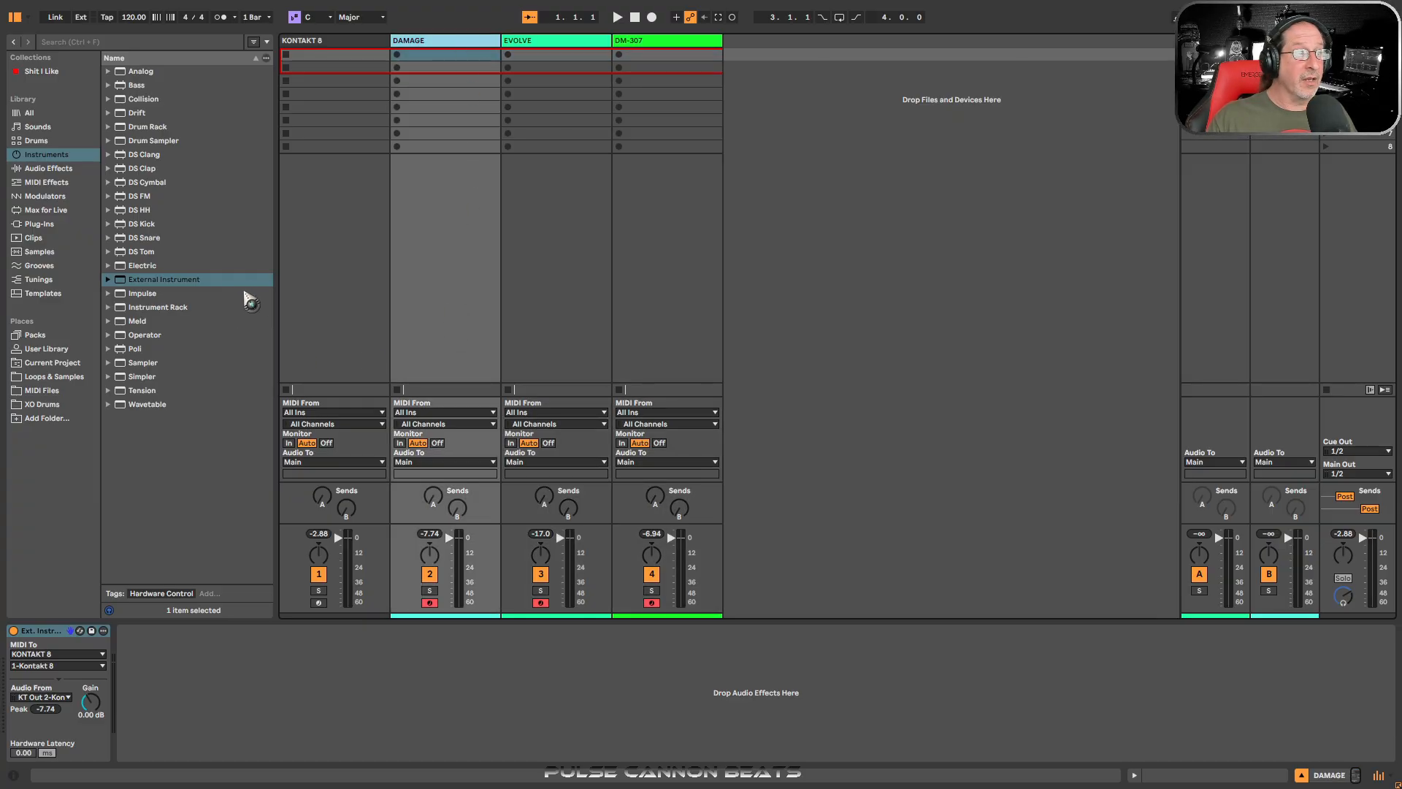
{"action": "left_click", "coordinate": [38, 224]}
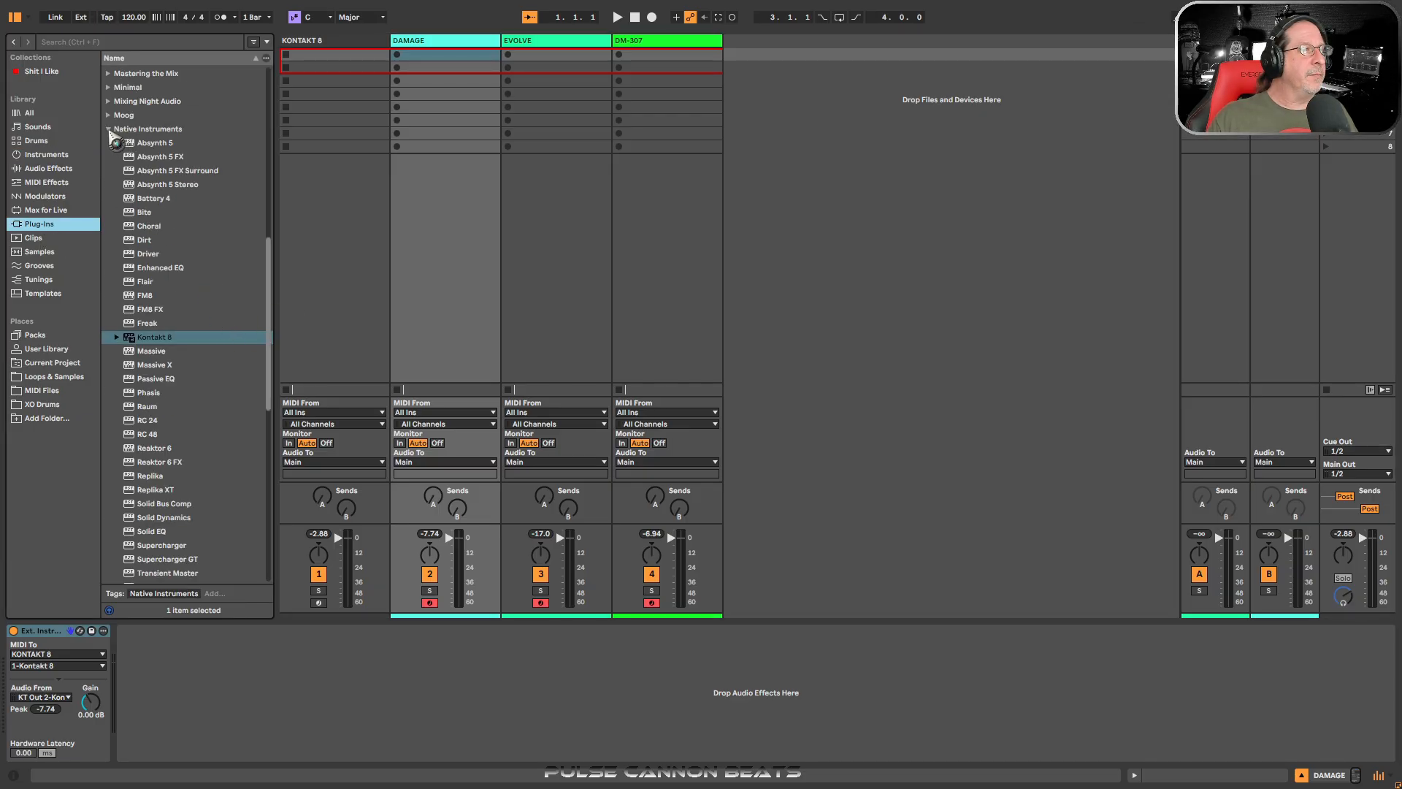
{"action": "left_click", "coordinate": [108, 128]}
{"action": "scroll", "coordinate": [162, 319], "scroll_direction": "up", "scroll_amount": 10}
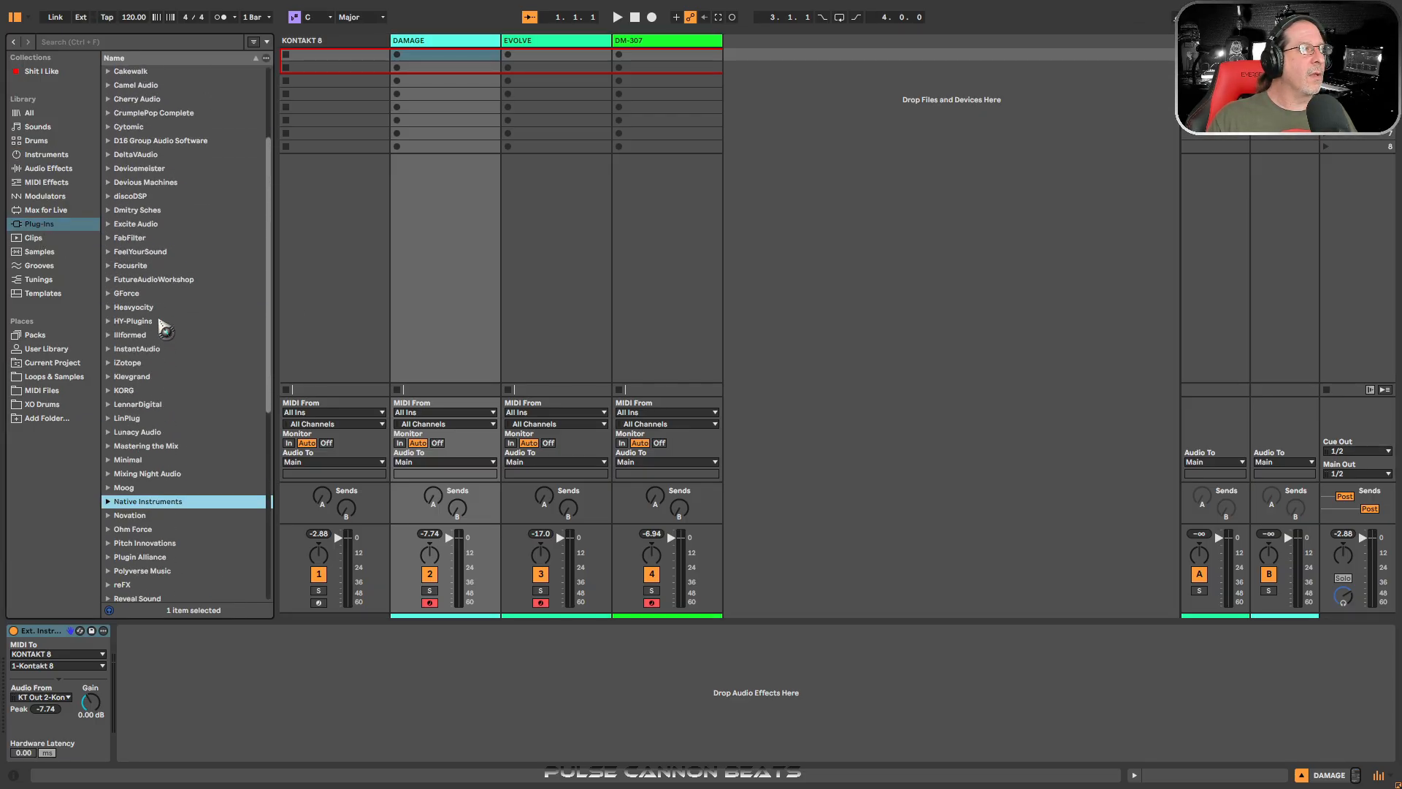
{"action": "scroll", "coordinate": [161, 325], "scroll_direction": "up", "scroll_amount": 5}
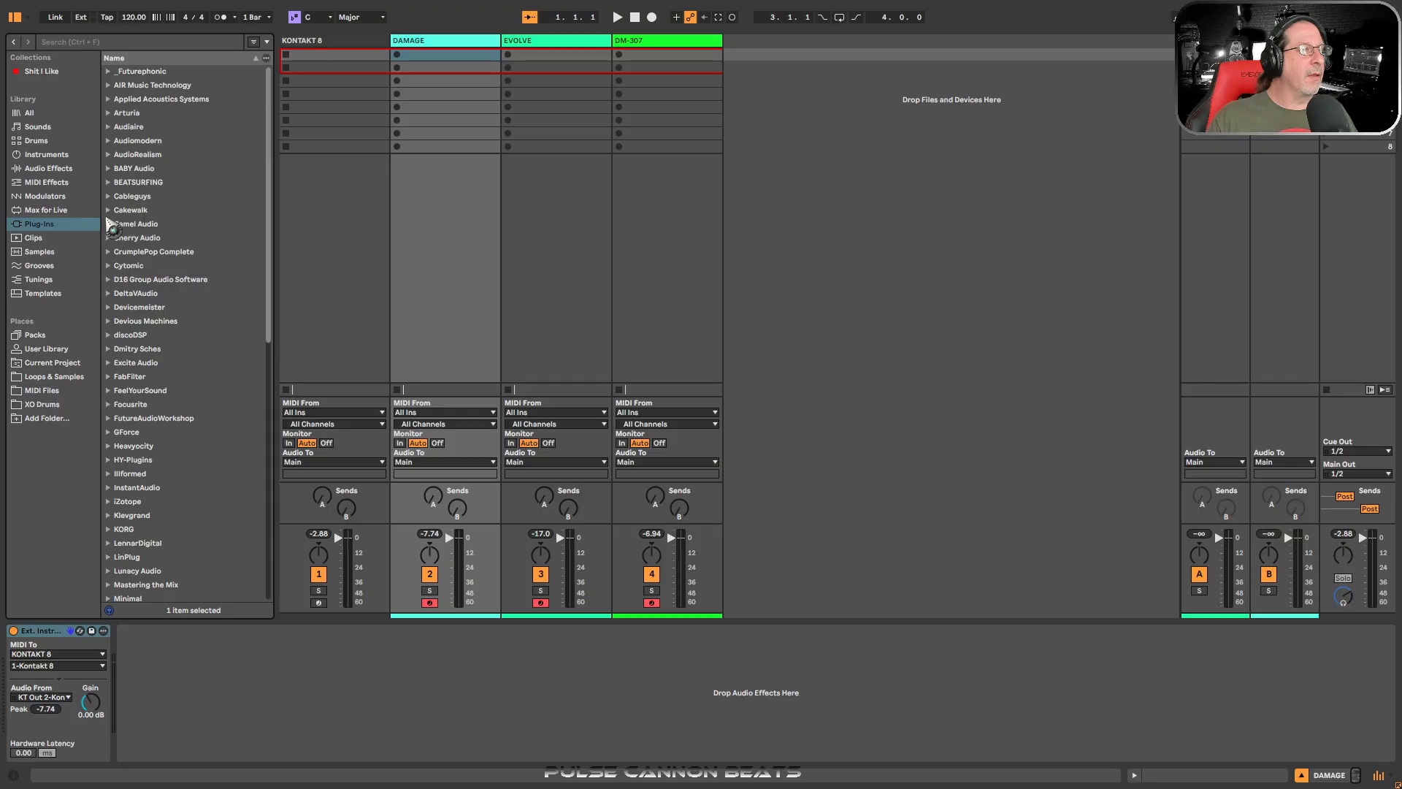
{"action": "left_click", "coordinate": [110, 225]}
Step: Add the CamelCrusher plug-in to the DAMAGE track and close its window
{"action": "left_click", "coordinate": [150, 238]}
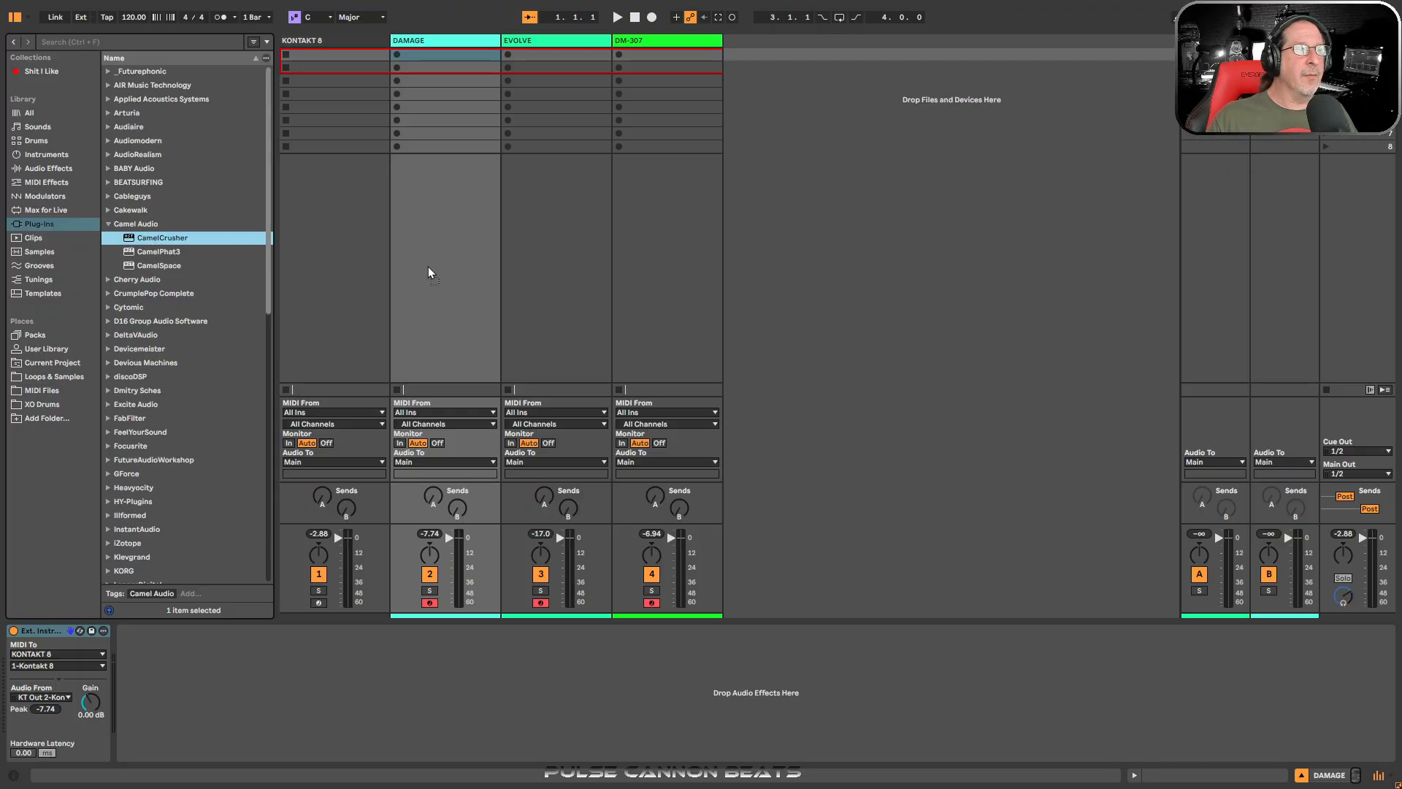
{"action": "left_click_drag", "start_coordinate": [439, 267], "coordinate": [439, 267]}
{"action": "left_click_drag", "start_coordinate": [211, 73], "coordinate": [787, 278]}
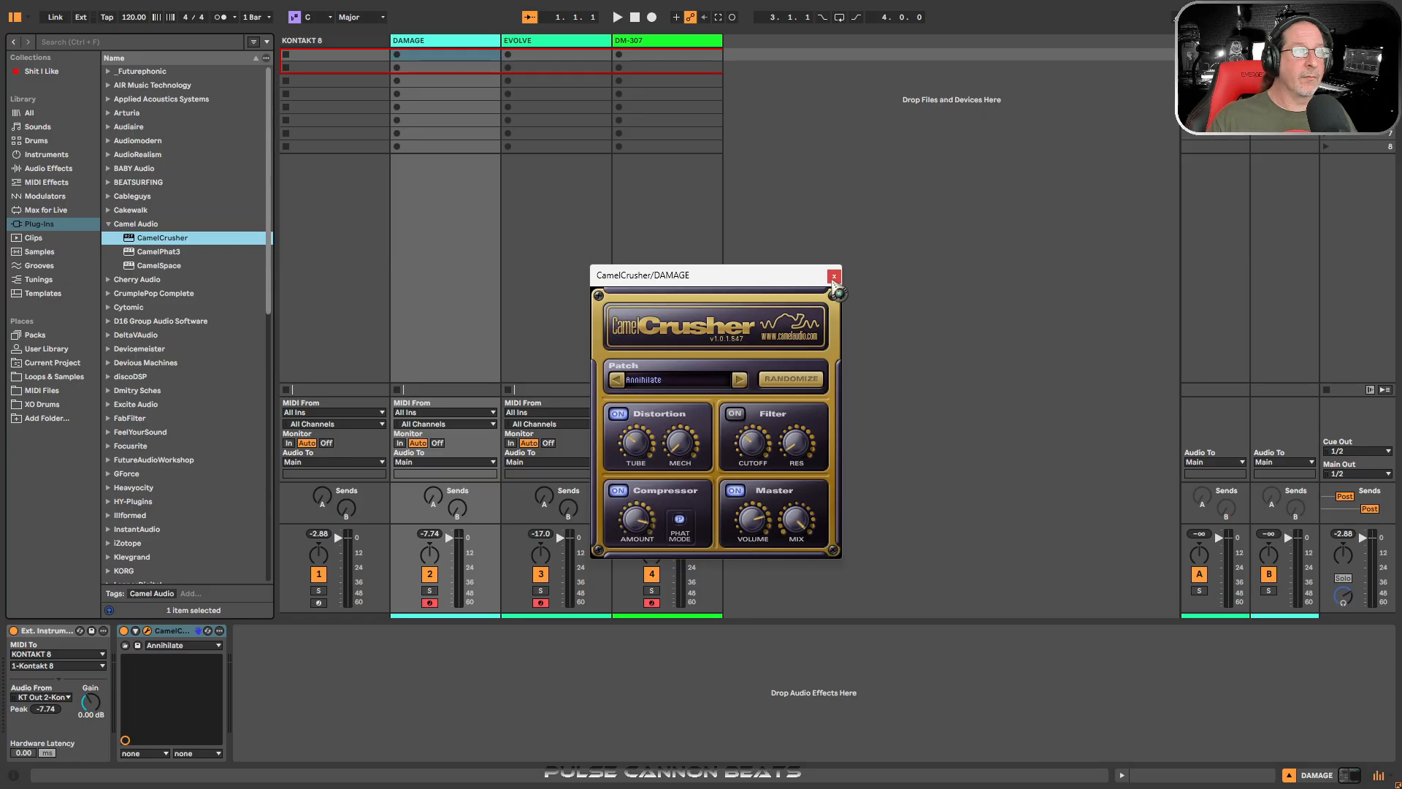
{"action": "left_click", "coordinate": [857, 282]}
Step: Add the CamelPhat3 plug-in to the EVOLVE track and close its window
{"action": "left_click", "coordinate": [566, 257]}
{"action": "left_click_drag", "start_coordinate": [176, 251], "coordinate": [561, 252]}
{"action": "left_click_drag", "start_coordinate": [820, 296], "coordinate": [707, 277]}
{"action": "left_click", "coordinate": [887, 268]}
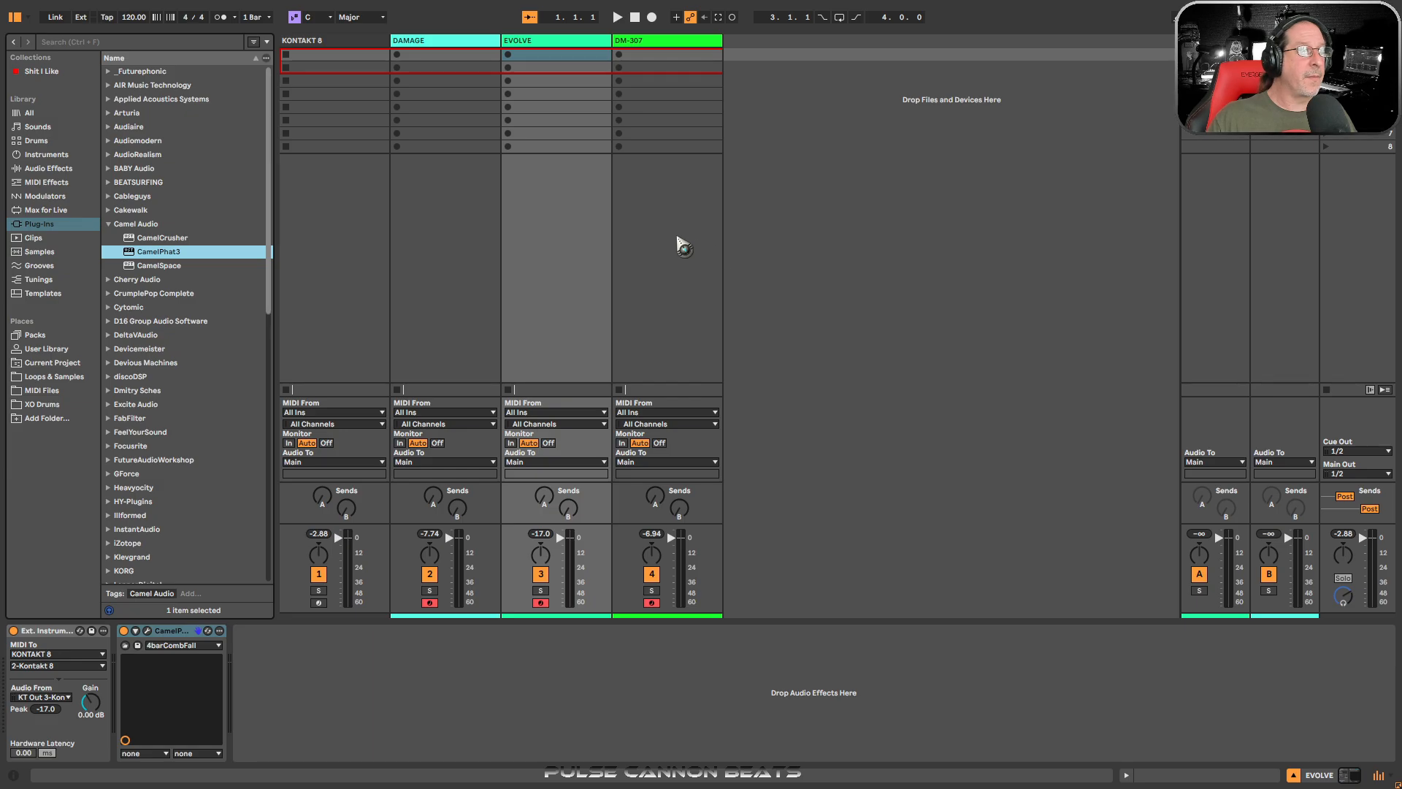
Step: Add the CamelSpace plug-in to the DM-307 track and close its window
{"action": "left_click", "coordinate": [645, 248]}
{"action": "left_click_drag", "start_coordinate": [162, 270], "coordinate": [708, 270]}
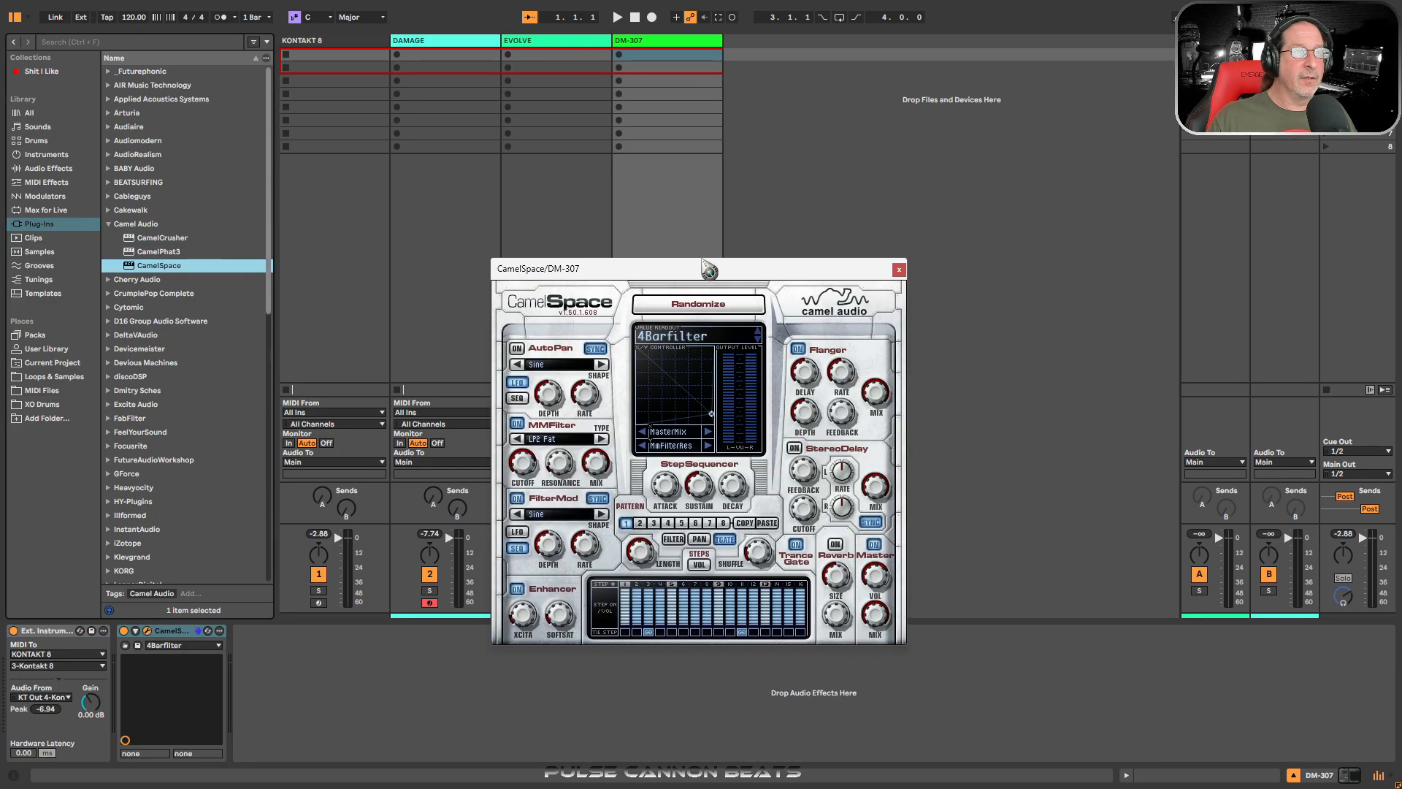
{"action": "left_click", "coordinate": [899, 270]}
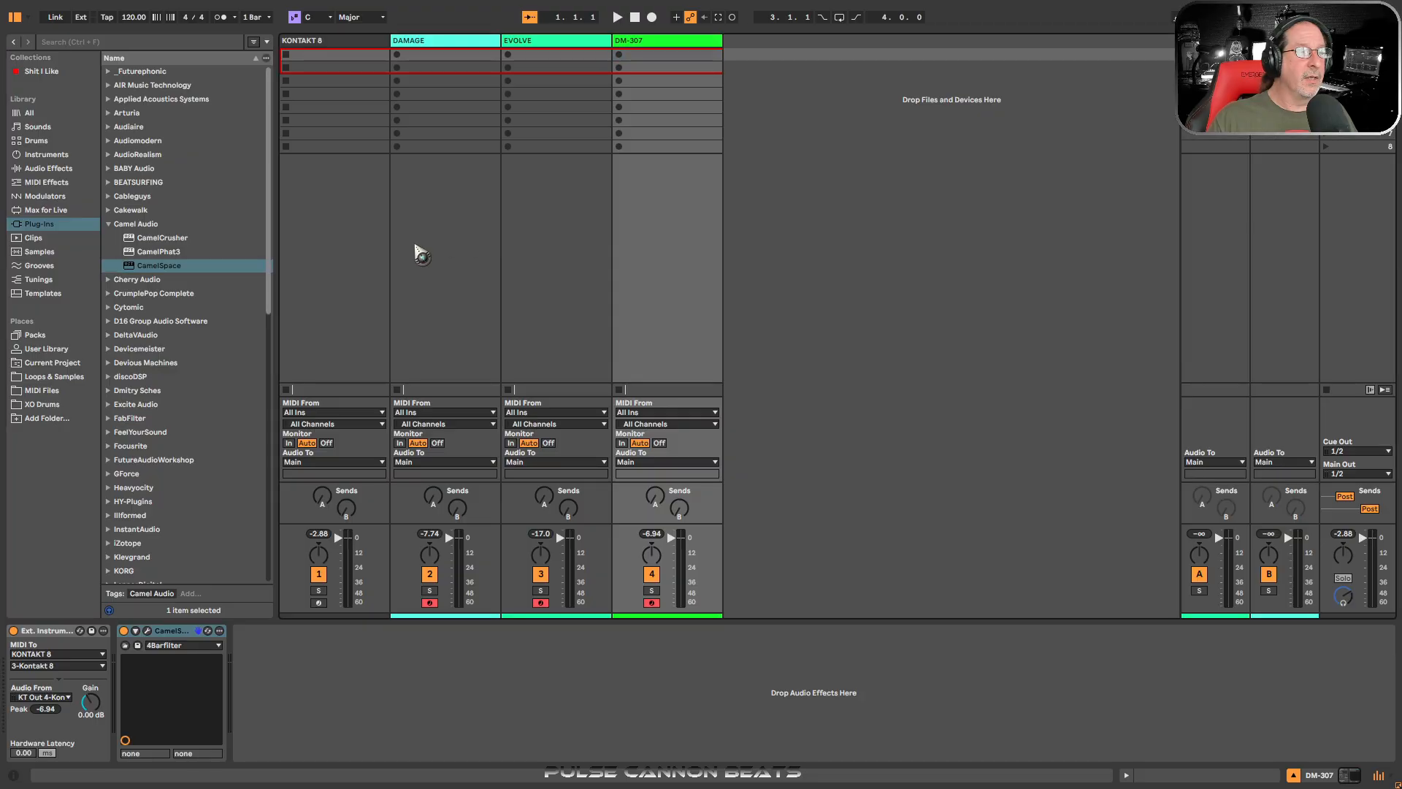
Step: Open CamelCrusher on the DAMAGE track and step its patch forward to American HiGain
{"action": "left_click_drag", "start_coordinate": [420, 254], "coordinate": [468, 289]}
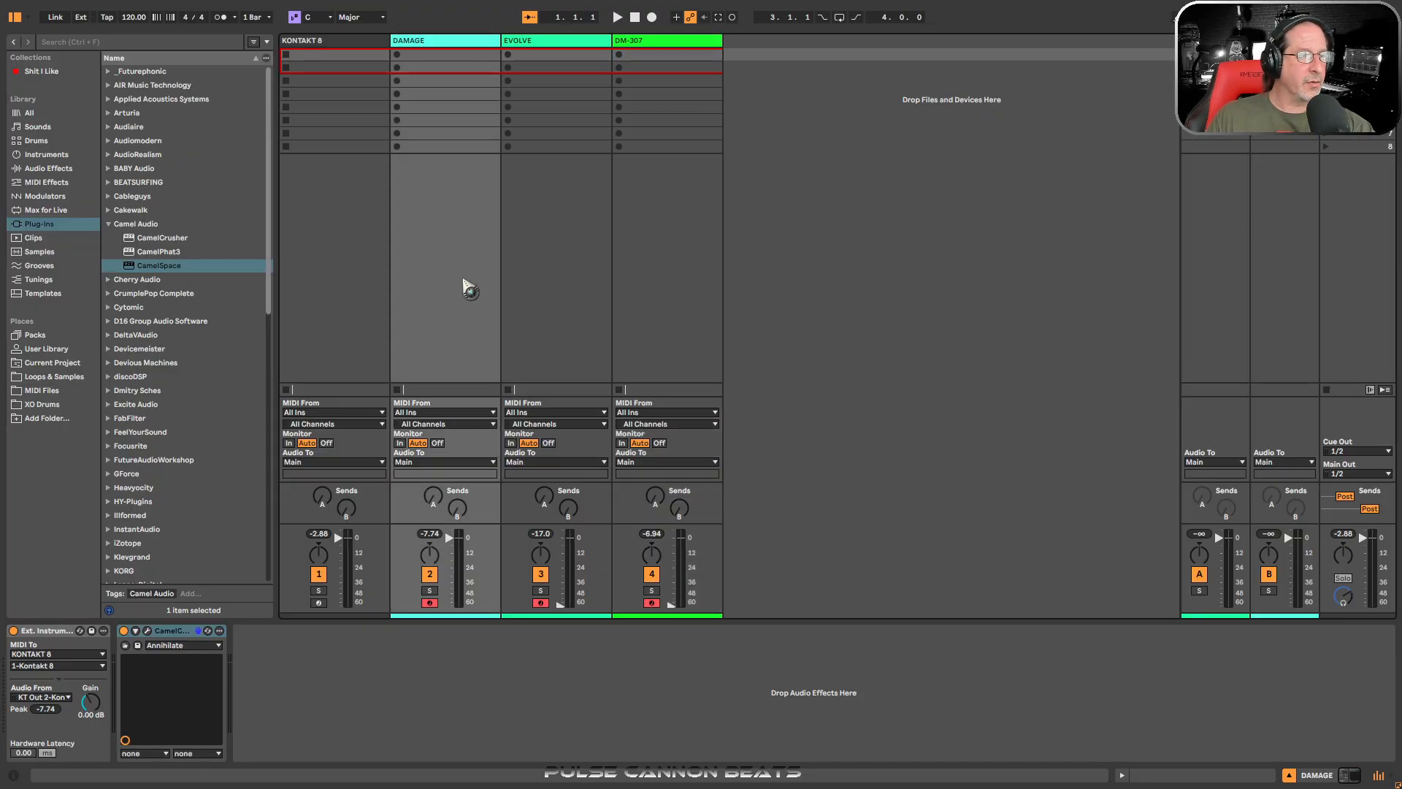
{"action": "left_click_drag", "start_coordinate": [467, 288], "coordinate": [152, 637]}
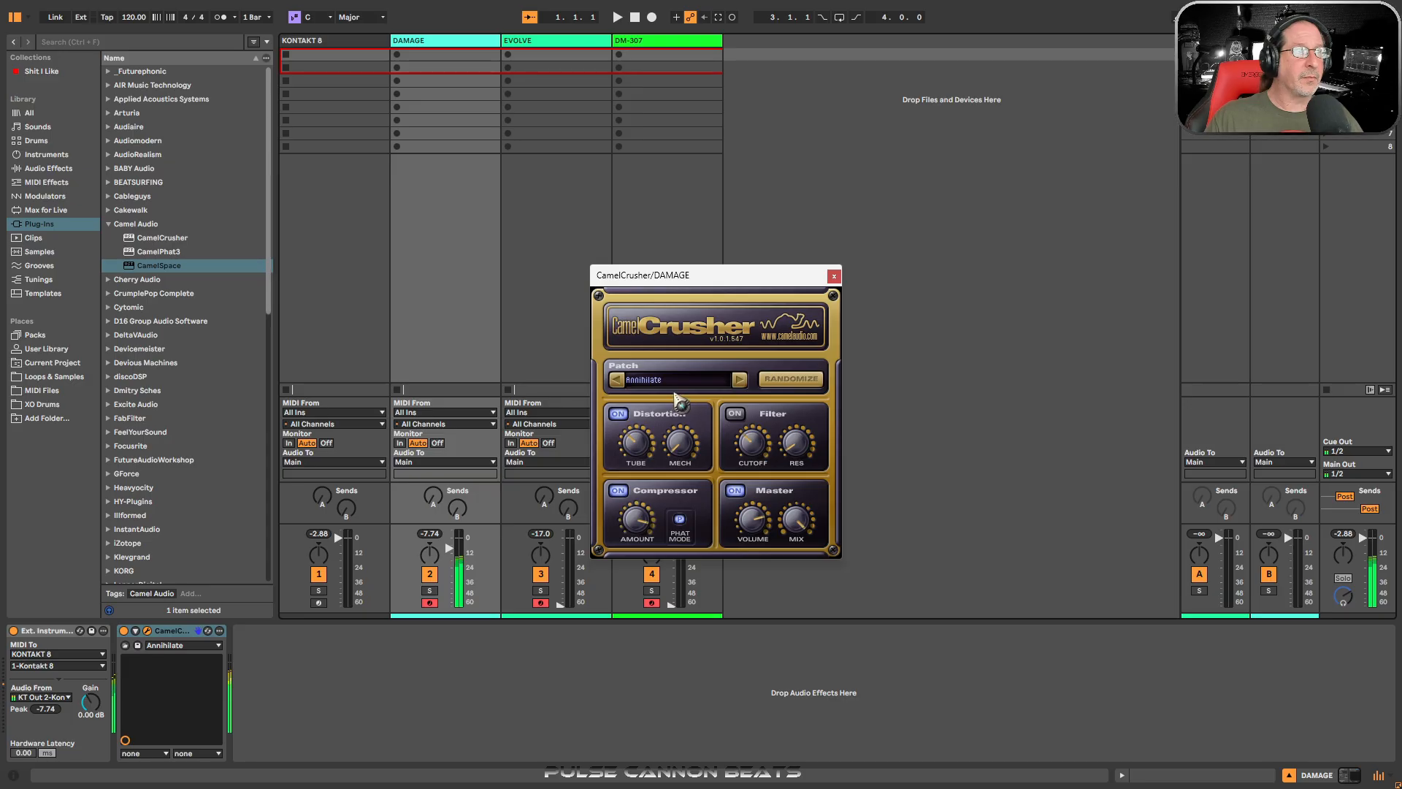
{"action": "left_click", "coordinate": [739, 380]}
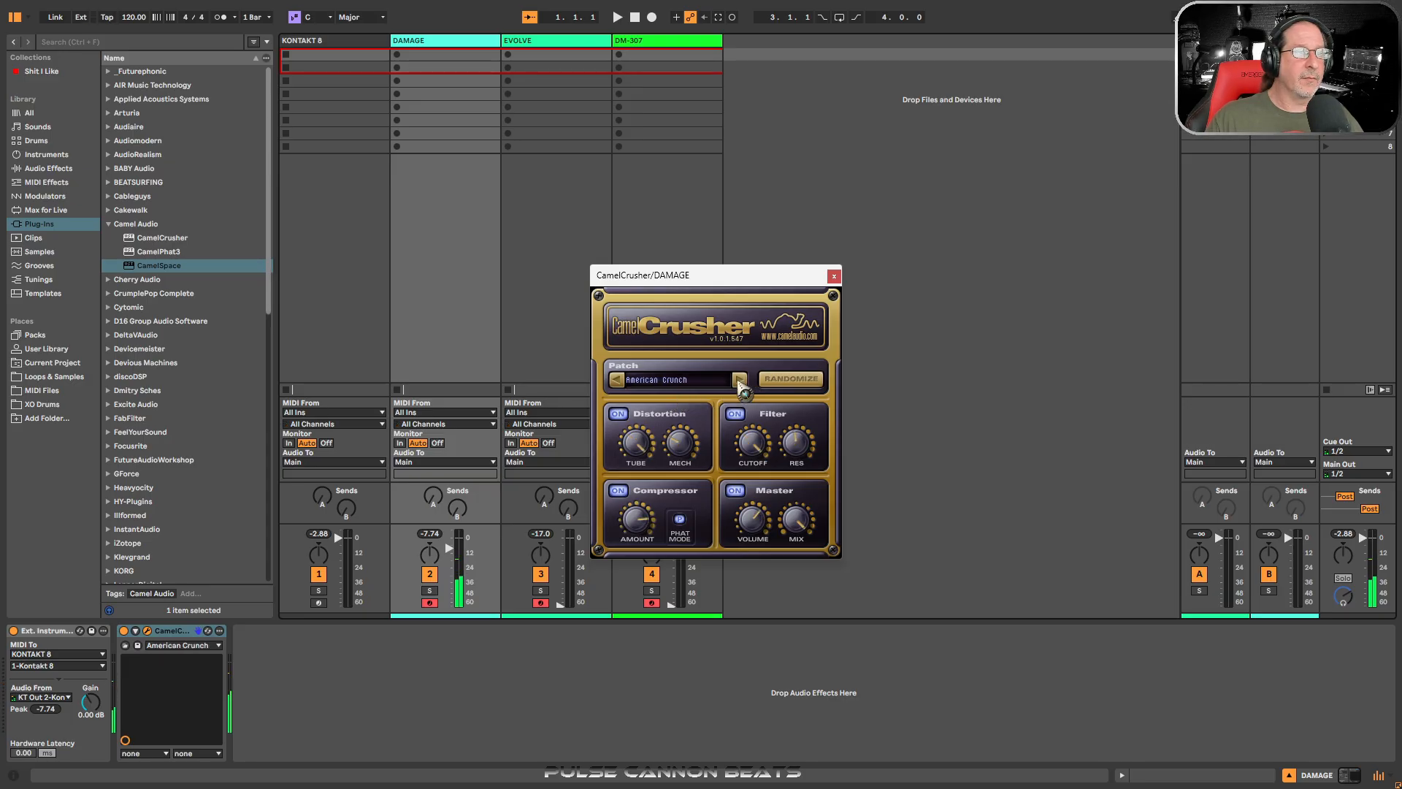
{"action": "left_click", "coordinate": [739, 380]}
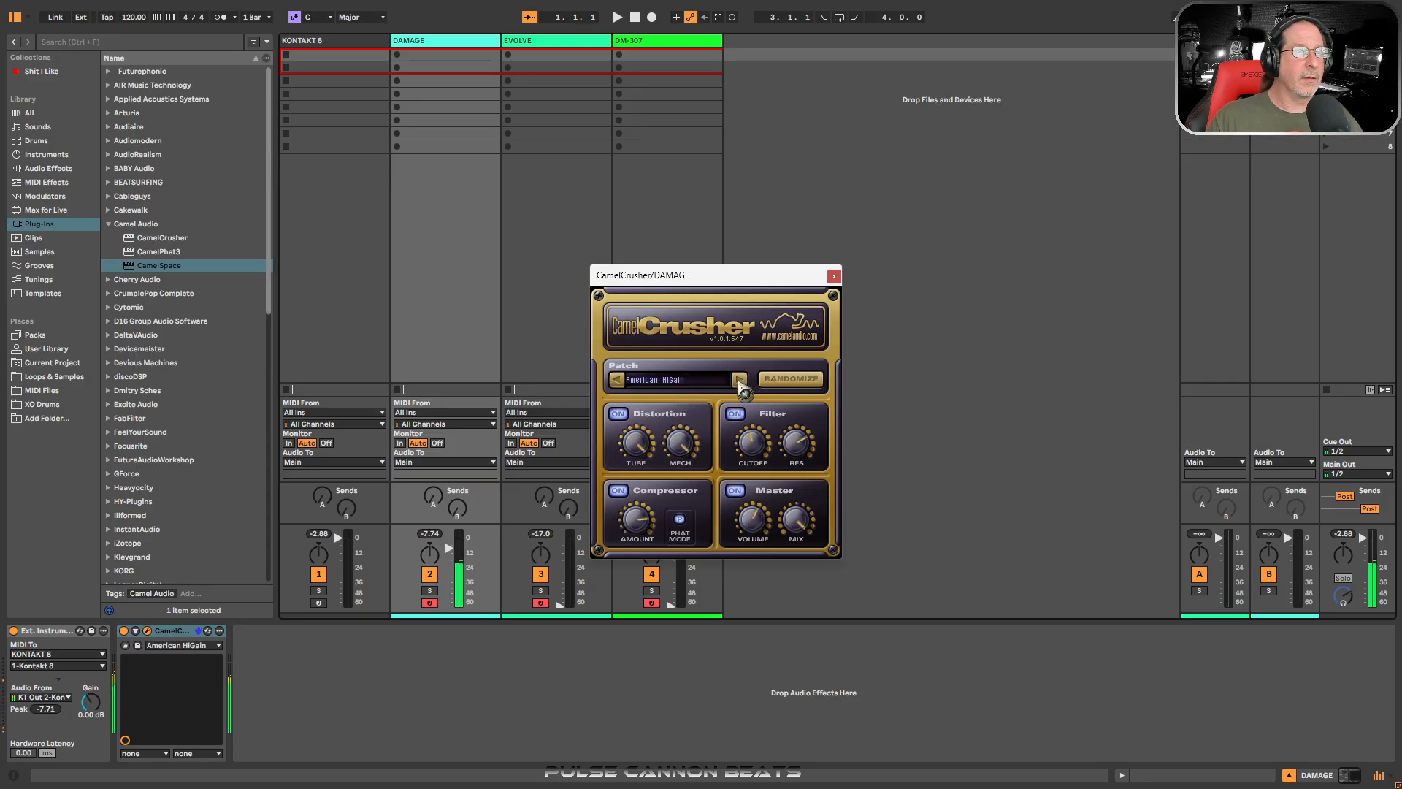
Step: Switch the DAMAGE track's CamelCrusher to the British Crunch patch and raise the track's A and B sends
{"action": "left_click", "coordinate": [739, 380]}
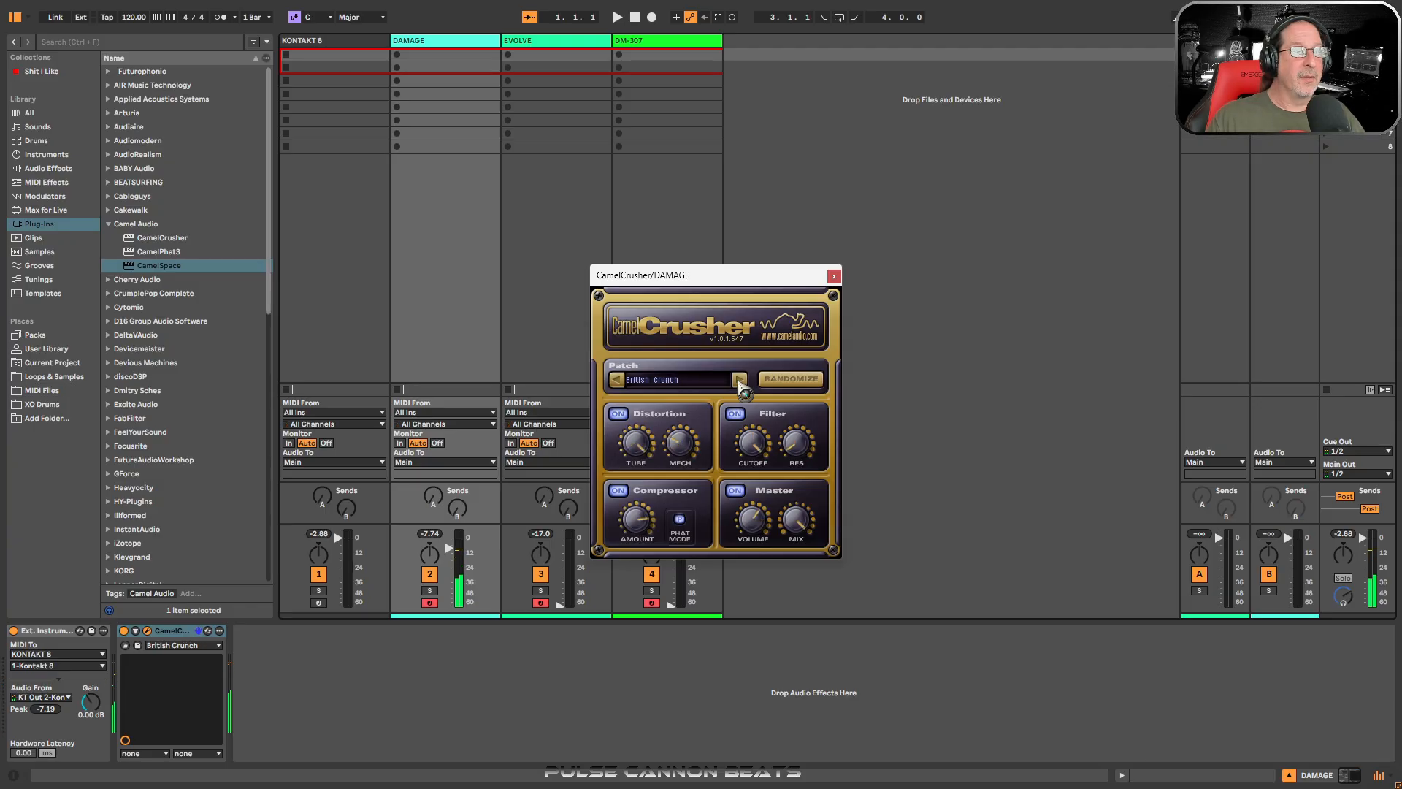
{"action": "left_click", "coordinate": [739, 380]}
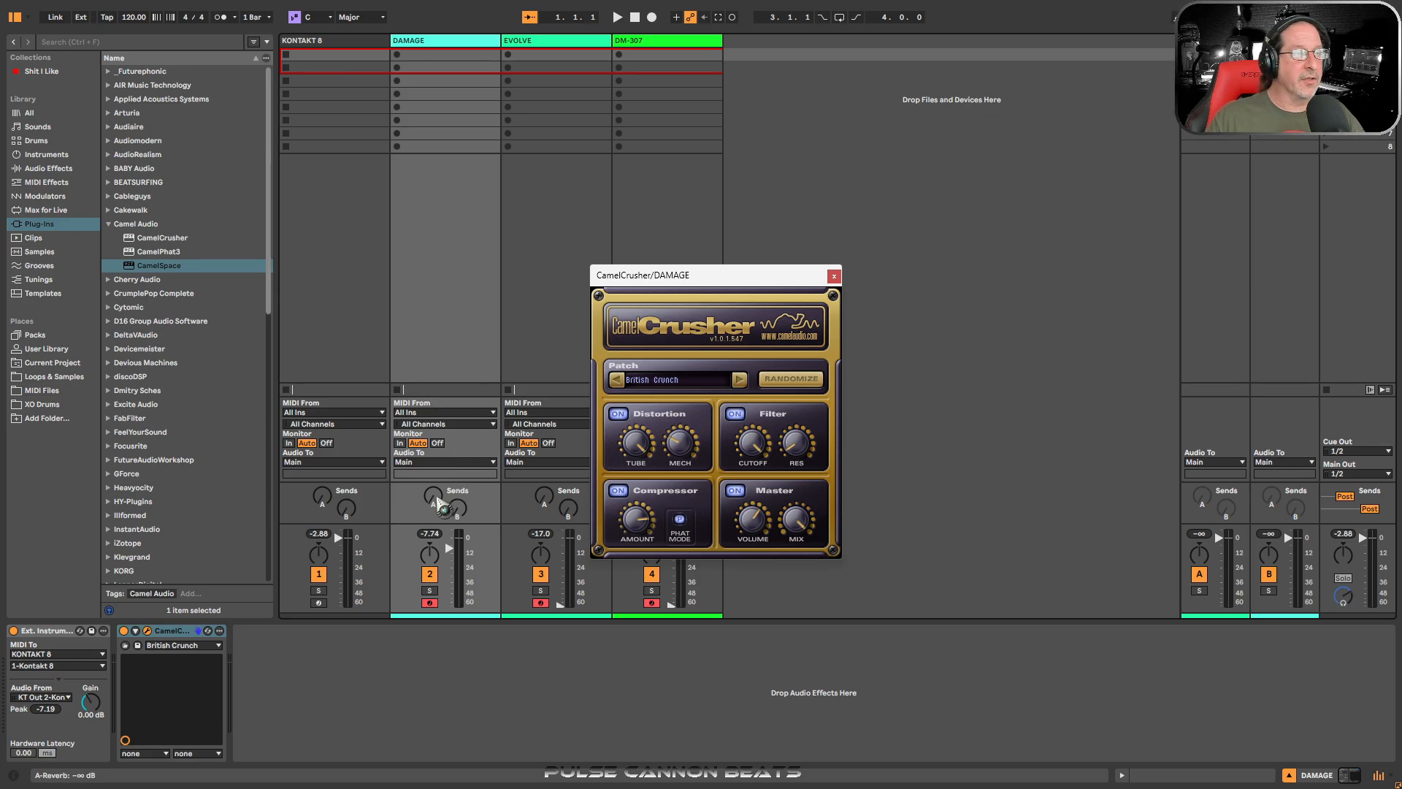
{"action": "left_click_drag", "start_coordinate": [434, 503], "coordinate": [434, 500]}
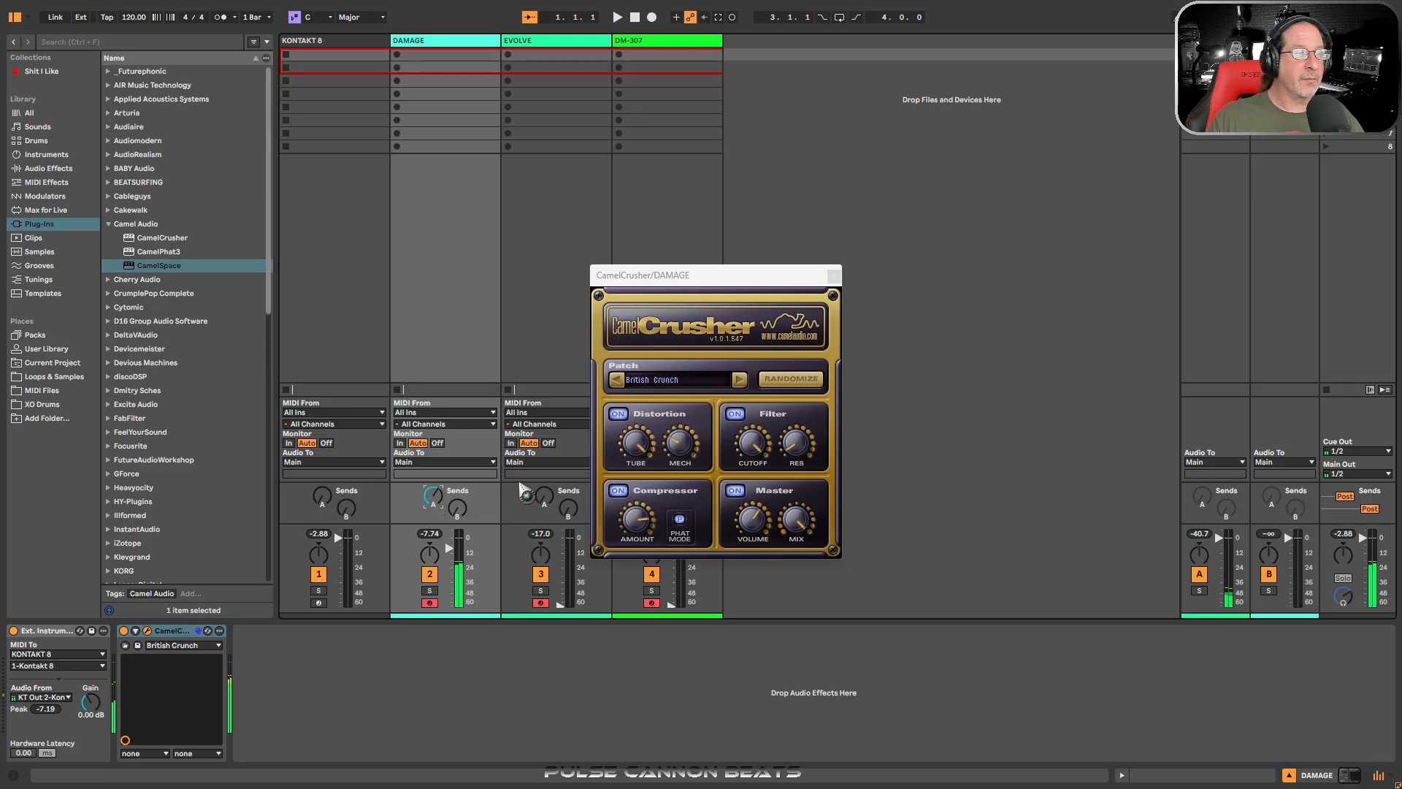
{"action": "left_click_drag", "start_coordinate": [458, 511], "coordinate": [457, 505]}
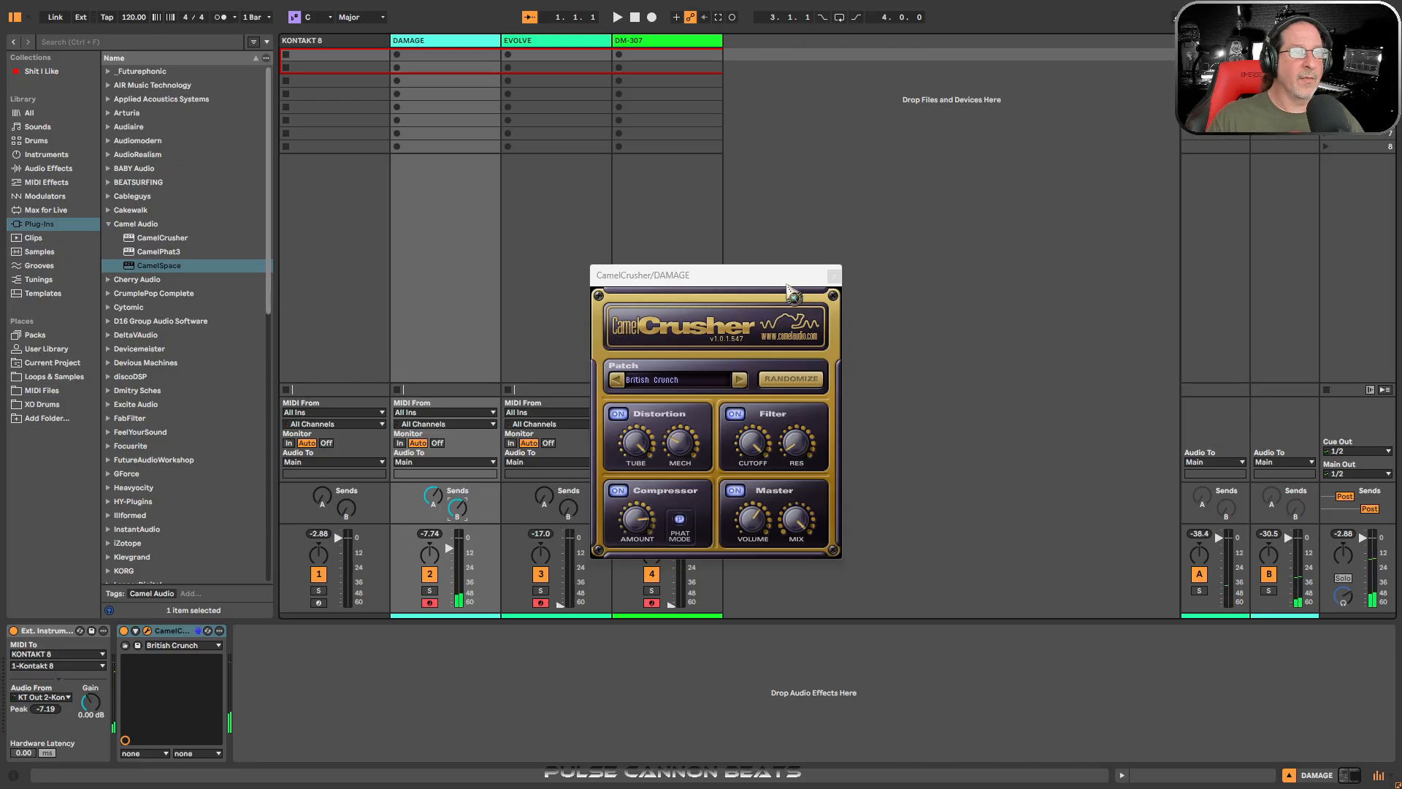
{"action": "left_click", "coordinate": [833, 275]}
Step: Load the ABitPsycho preset from Drums1 in the EVOLVE track's CamelPhat3 and move its X/Y controller point up near the centre
{"action": "left_click", "coordinate": [583, 232]}
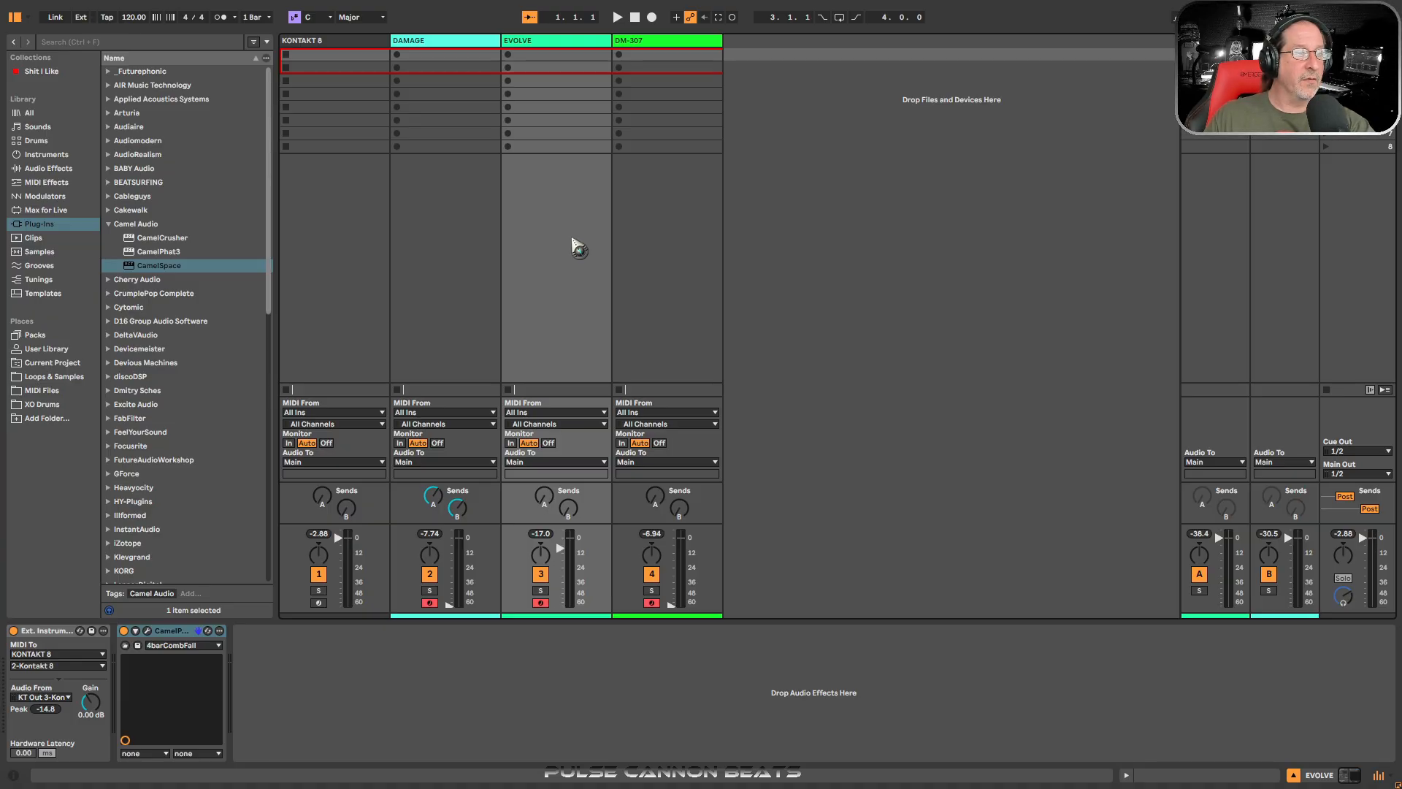
{"action": "left_click", "coordinate": [146, 630]}
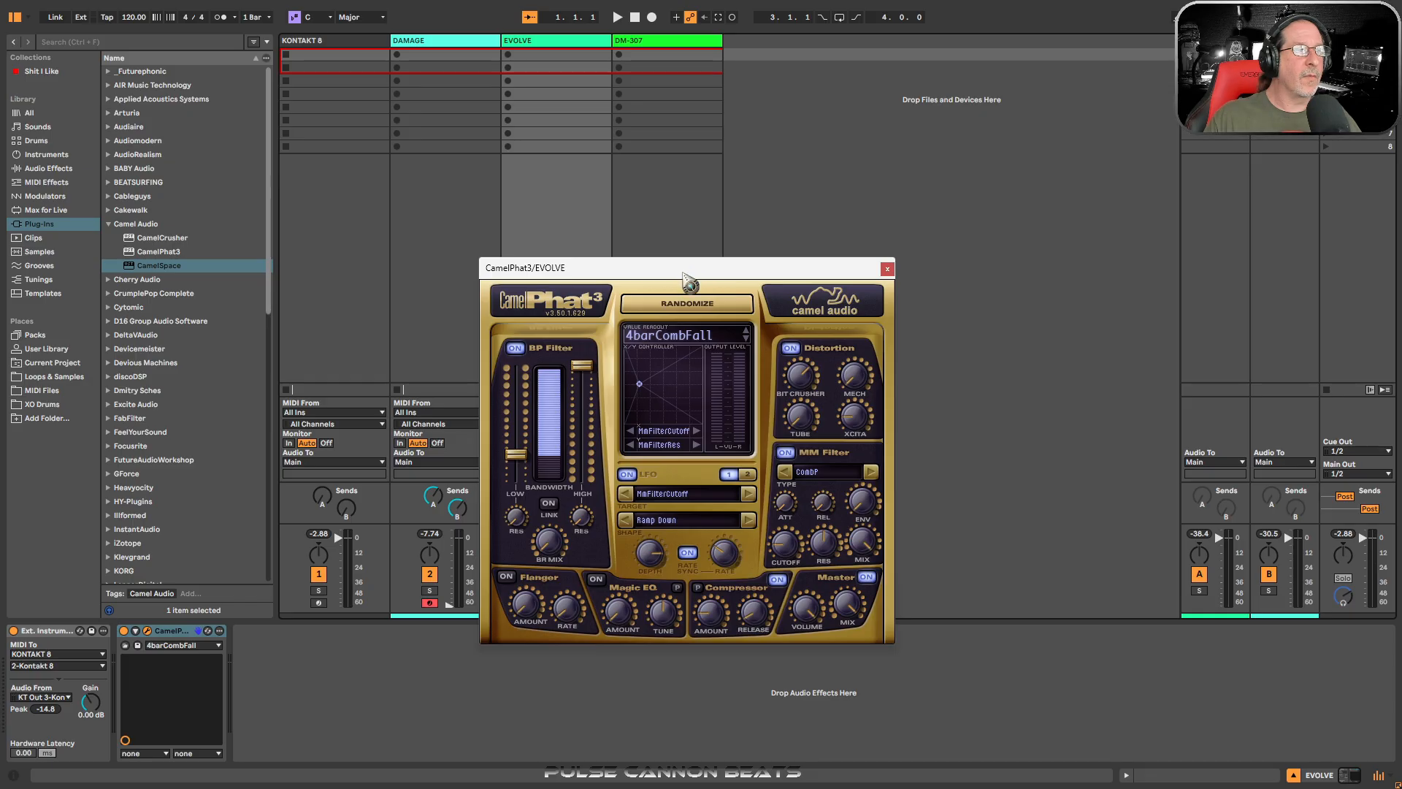
{"action": "left_click", "coordinate": [672, 337]}
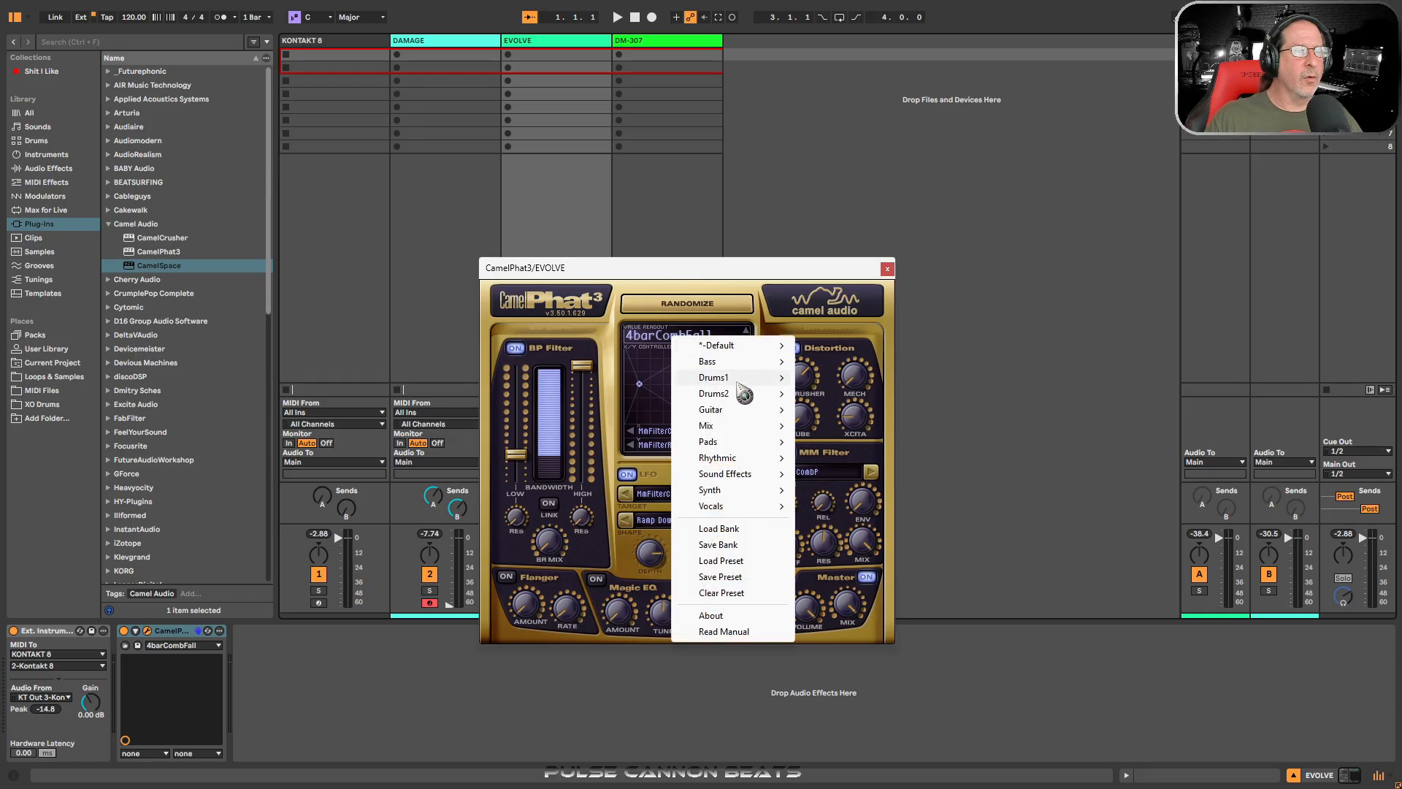
{"action": "mouse_move", "coordinate": [746, 377]}
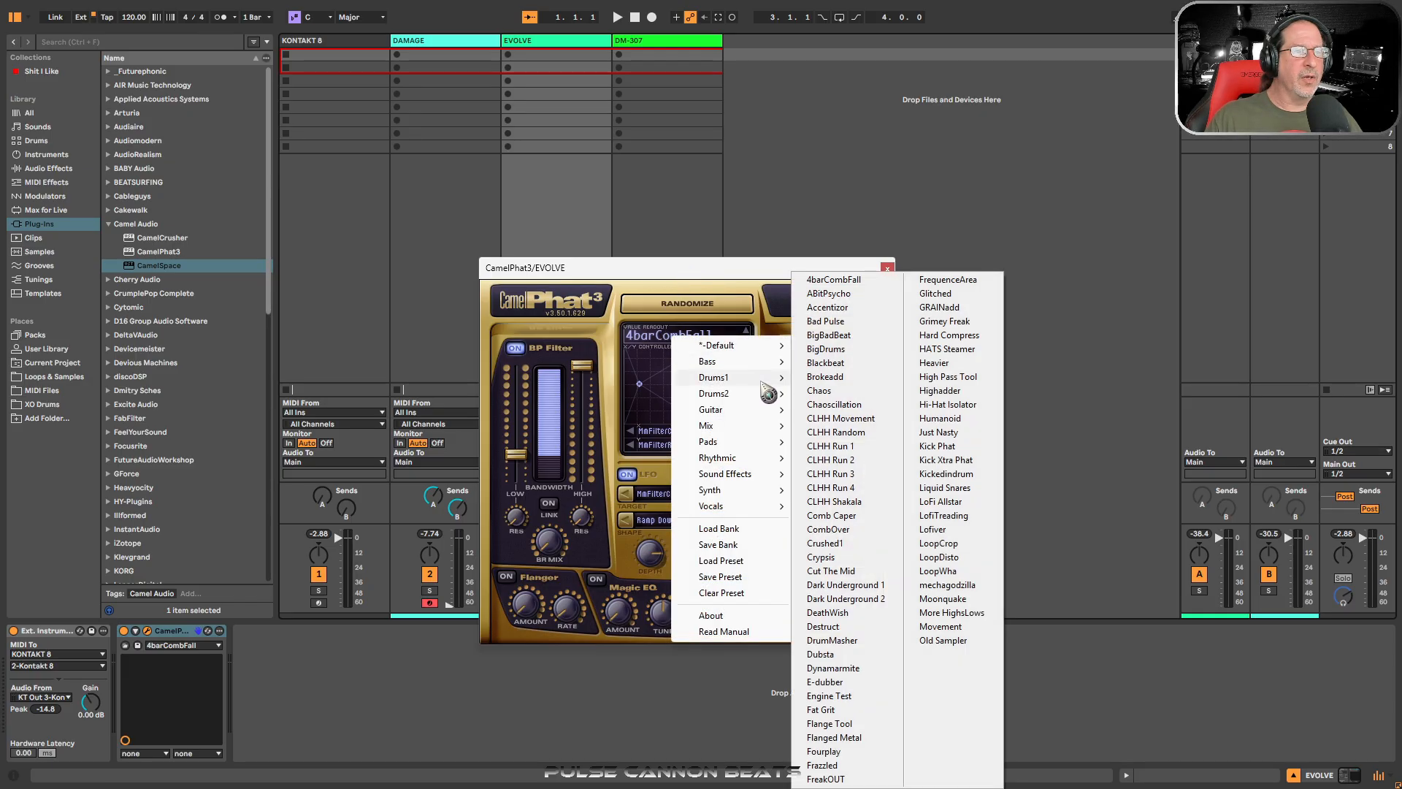
{"action": "left_click", "coordinate": [873, 311]}
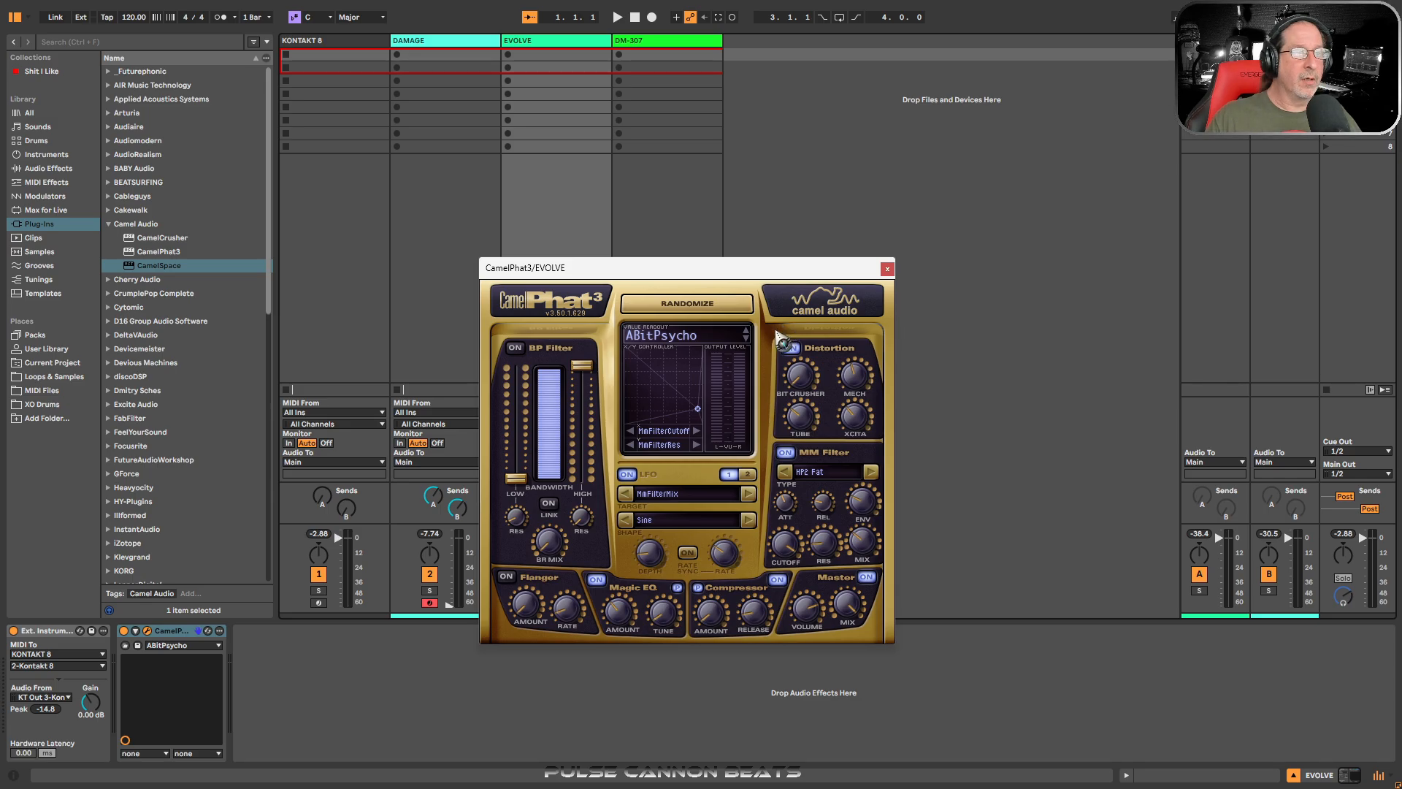
{"action": "left_click_drag", "start_coordinate": [698, 409], "coordinate": [673, 373]}
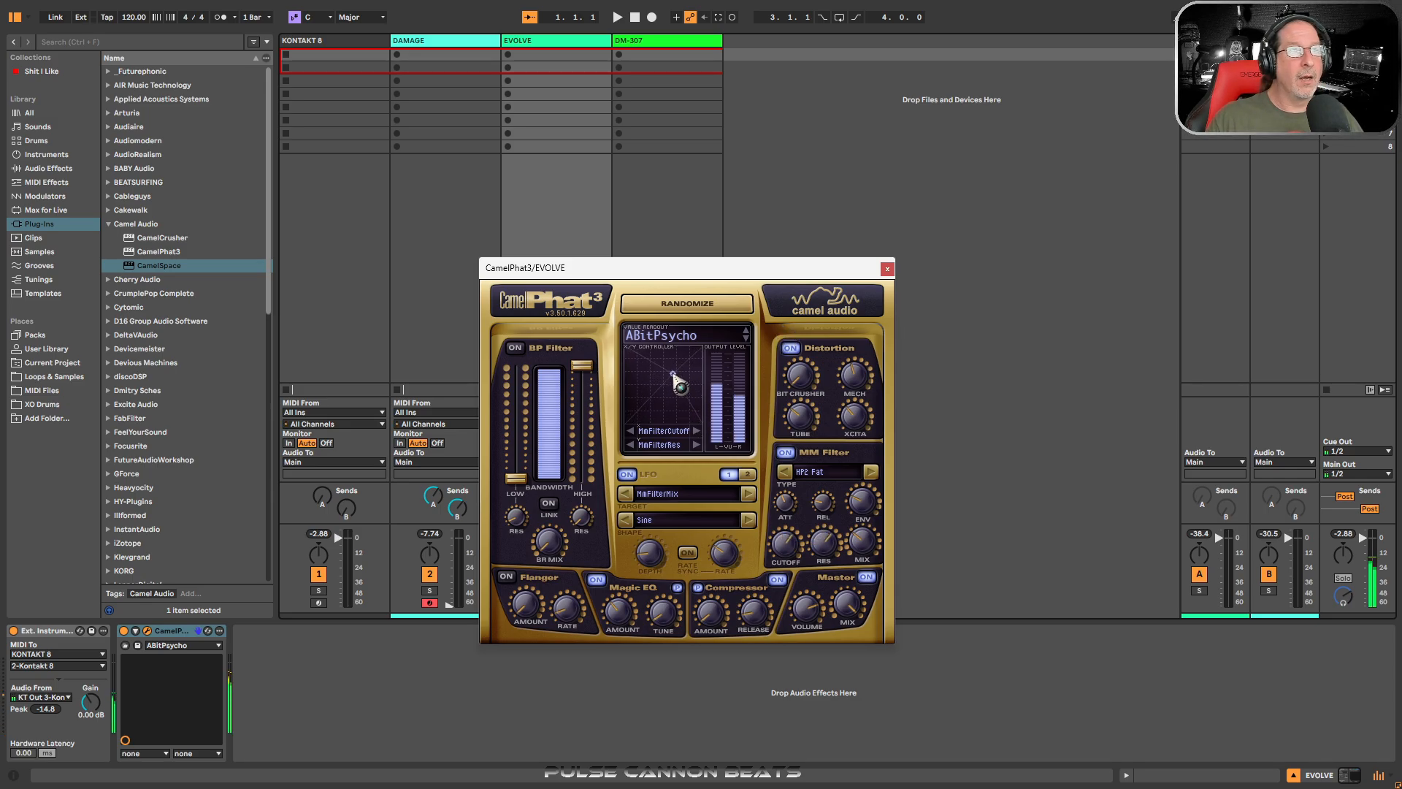
{"action": "left_click", "coordinate": [888, 269]}
Step: Load the 4Floormoremore preset in the DM-307 track's CamelSpace and shift its X/Y controller point slightly up and left
{"action": "left_click", "coordinate": [685, 272]}
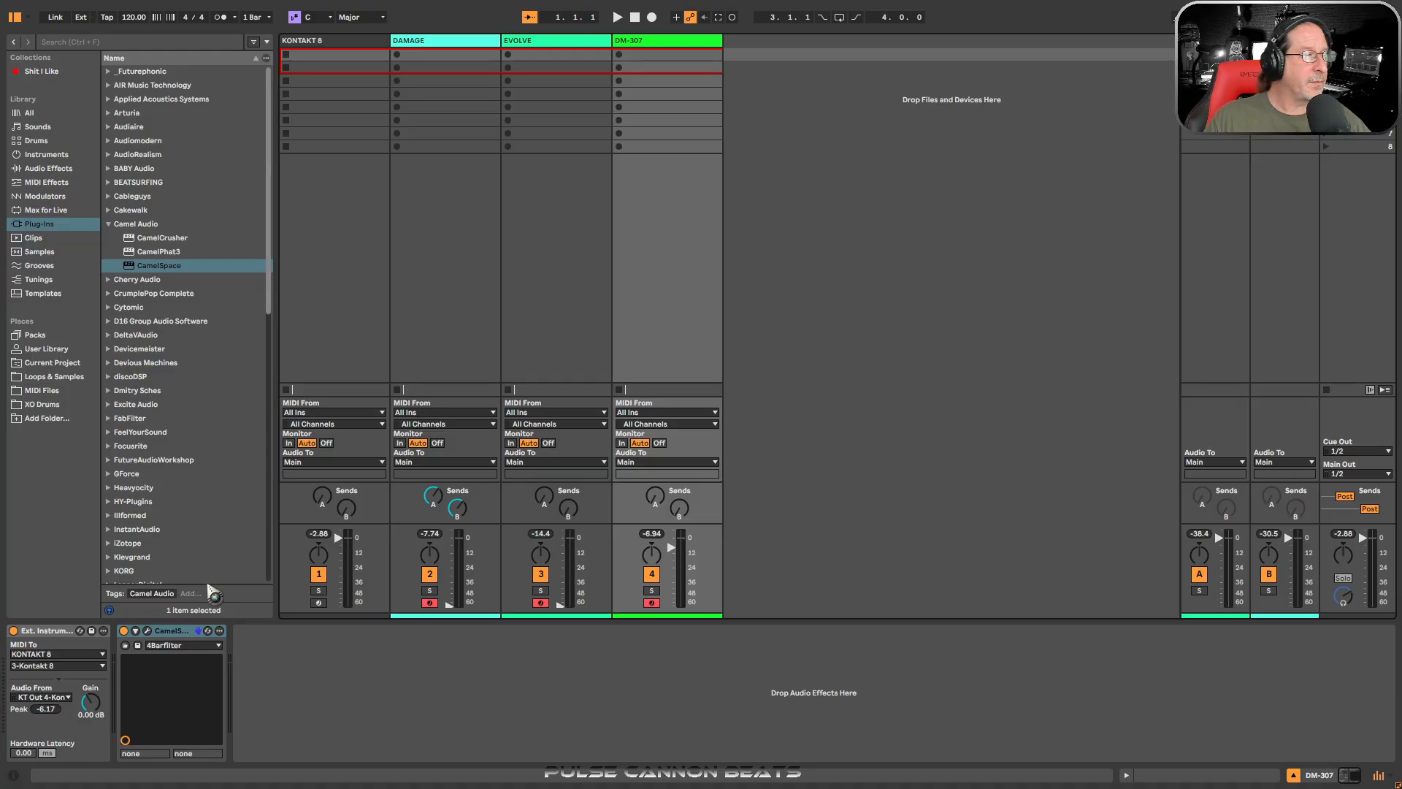
{"action": "left_click", "coordinate": [147, 630]}
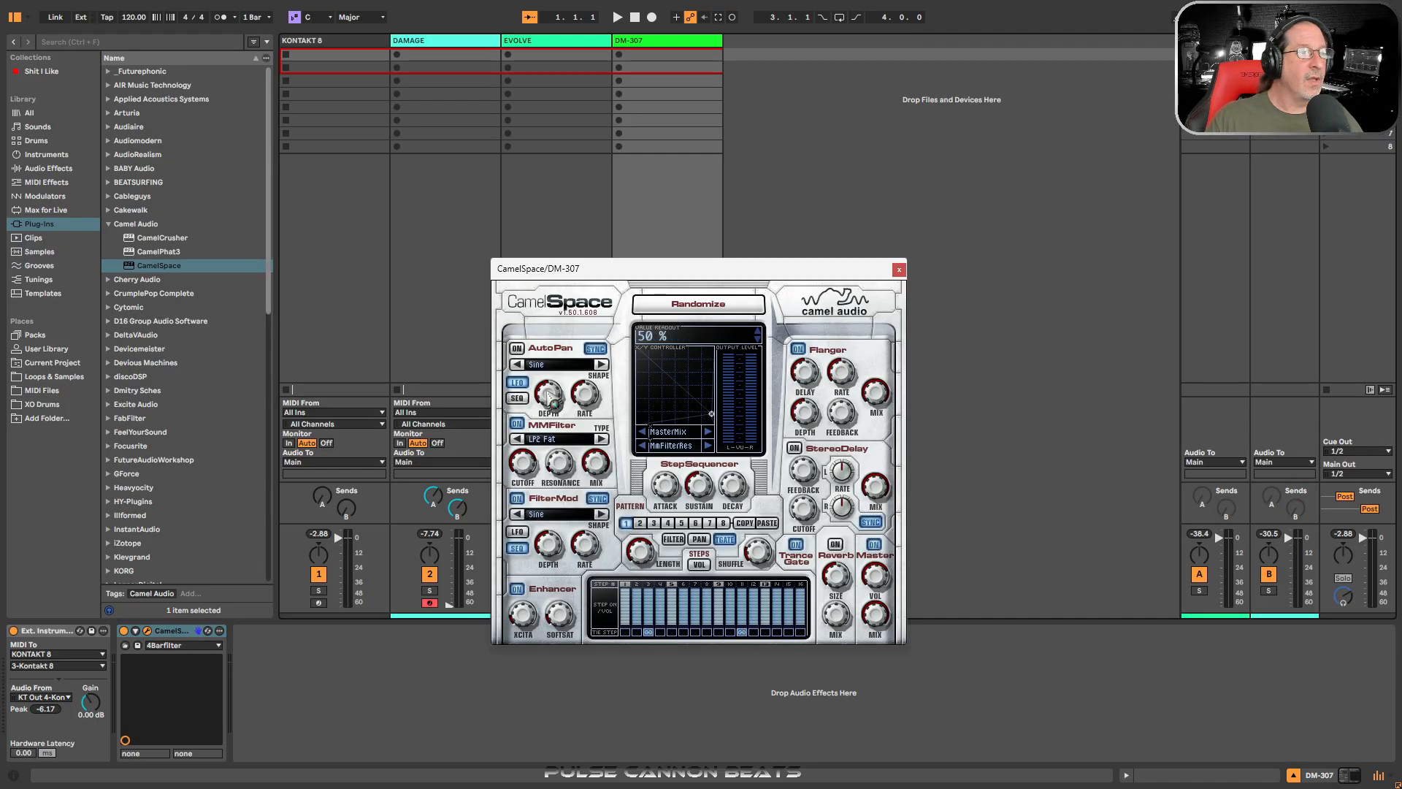
{"action": "left_click", "coordinate": [697, 341]}
{"action": "mouse_move", "coordinate": [751, 373]}
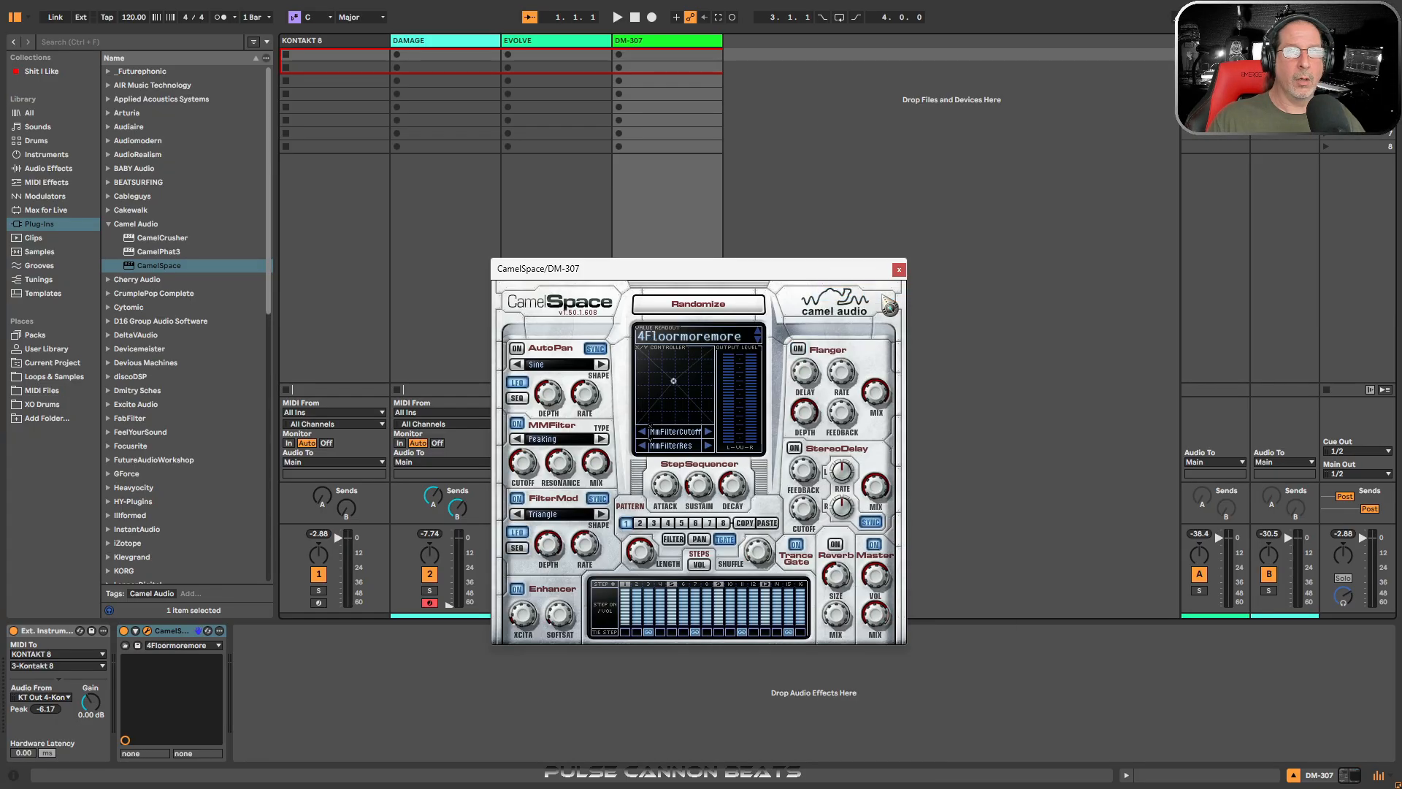
{"action": "mouse_move", "coordinate": [673, 381]}
{"action": "left_mouse_down"}
{"action": "mouse_move", "coordinate": [681, 392]}
{"action": "mouse_move", "coordinate": [703, 369]}
{"action": "mouse_move", "coordinate": [665, 370]}
{"action": "left_mouse_up"}
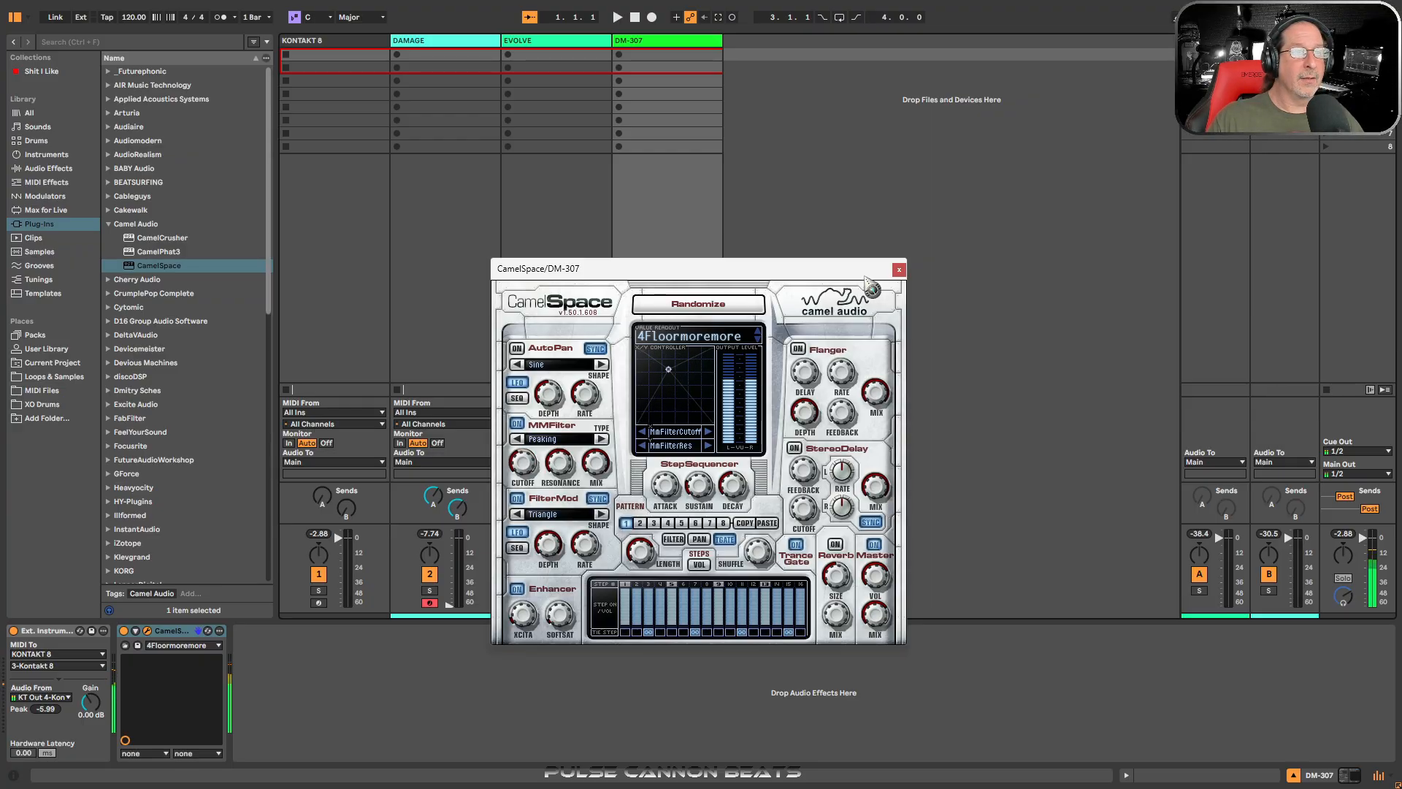
{"action": "left_click", "coordinate": [899, 269]}
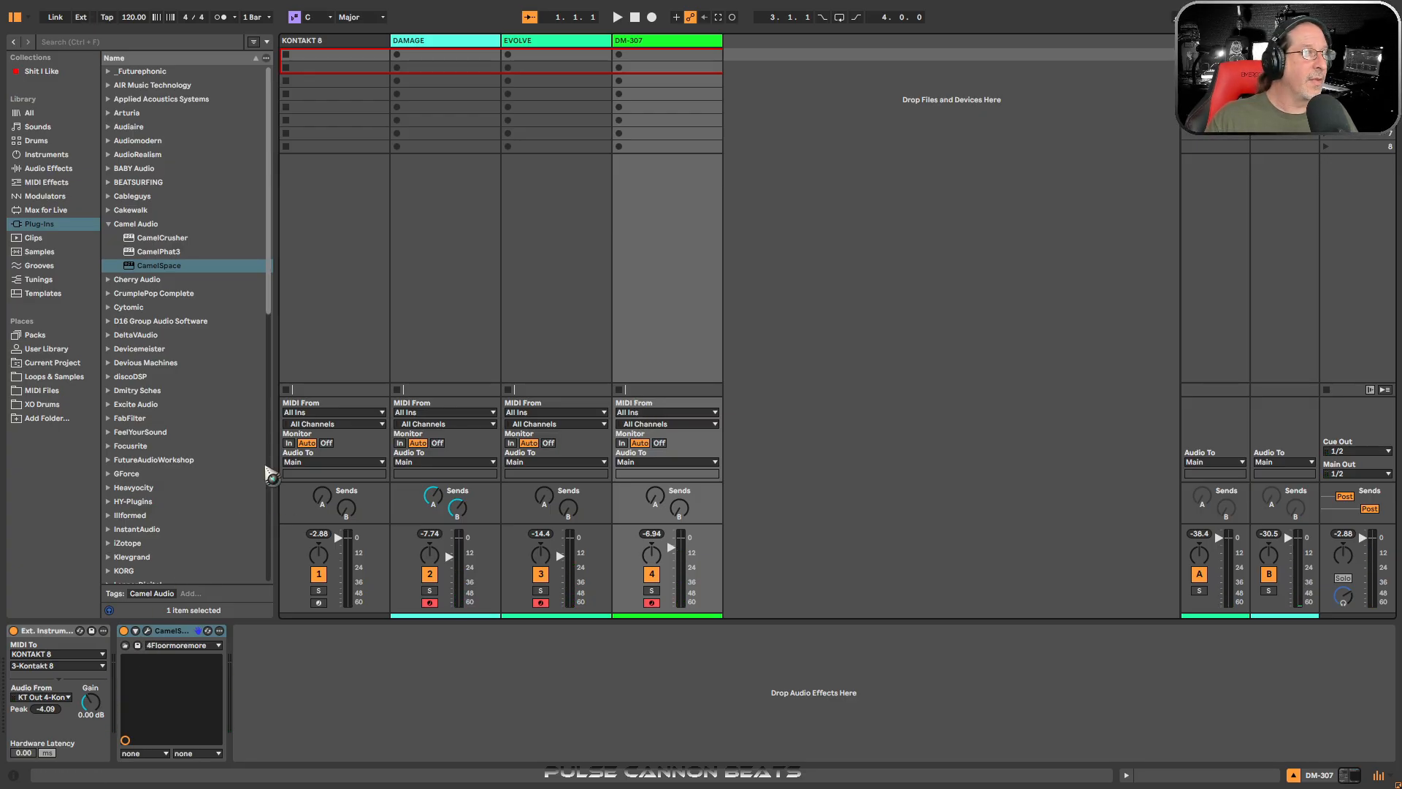
Step: Open Kontakt 8 from the KONTAKT 8 track and show the DAMAGE instrument at the start of the multi rack
{"action": "left_click", "coordinate": [345, 40]}
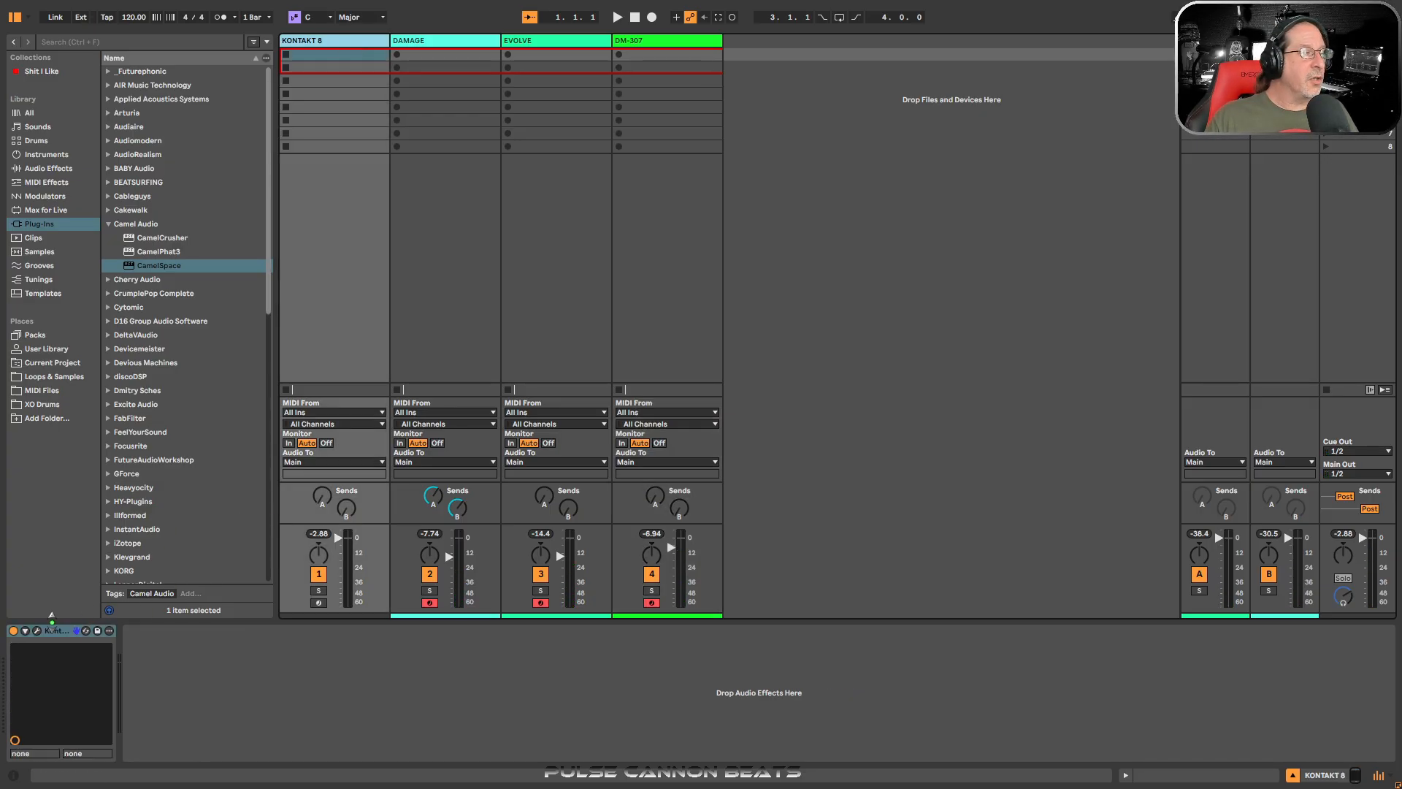
{"action": "left_click", "coordinate": [38, 631]}
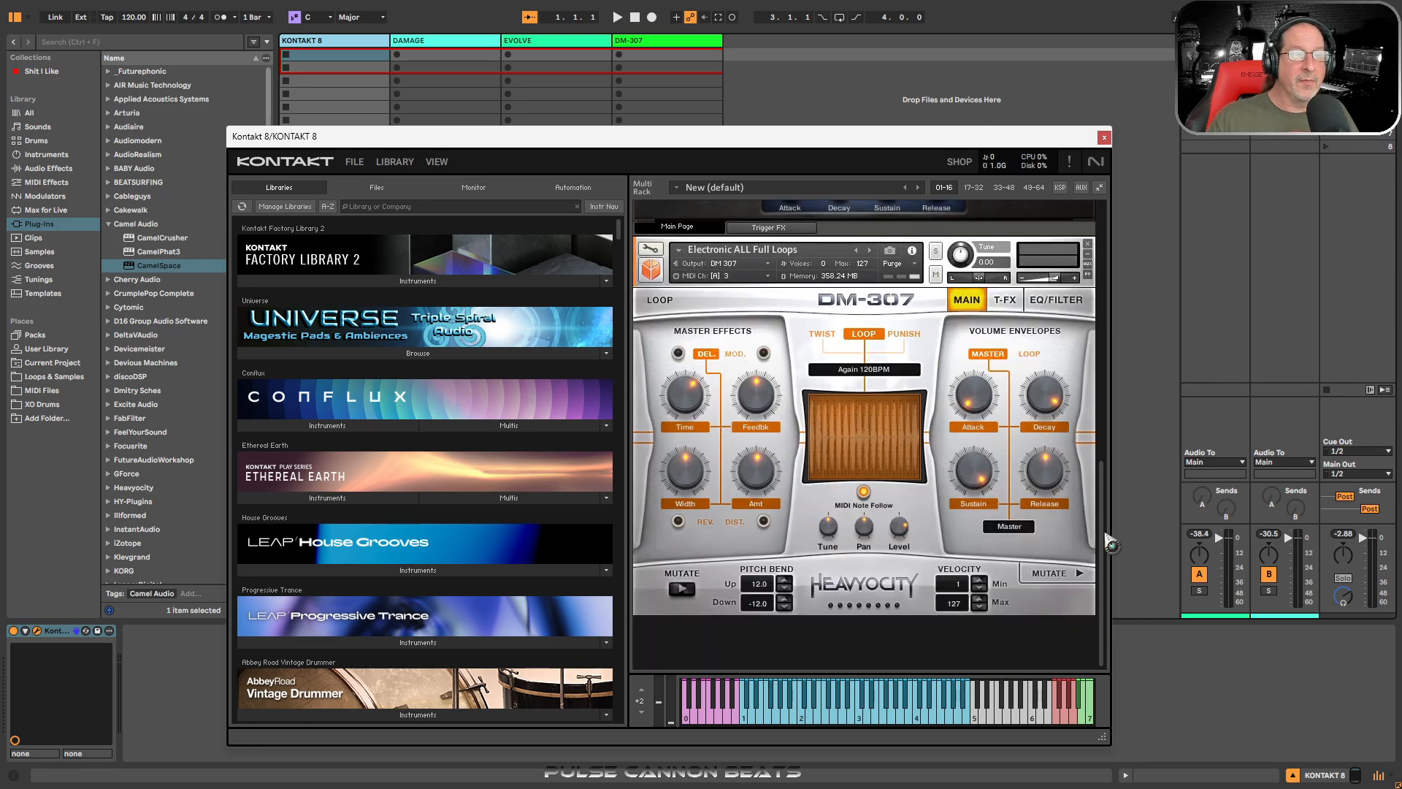
{"action": "left_click_drag", "start_coordinate": [1105, 533], "coordinate": [1124, 253]}
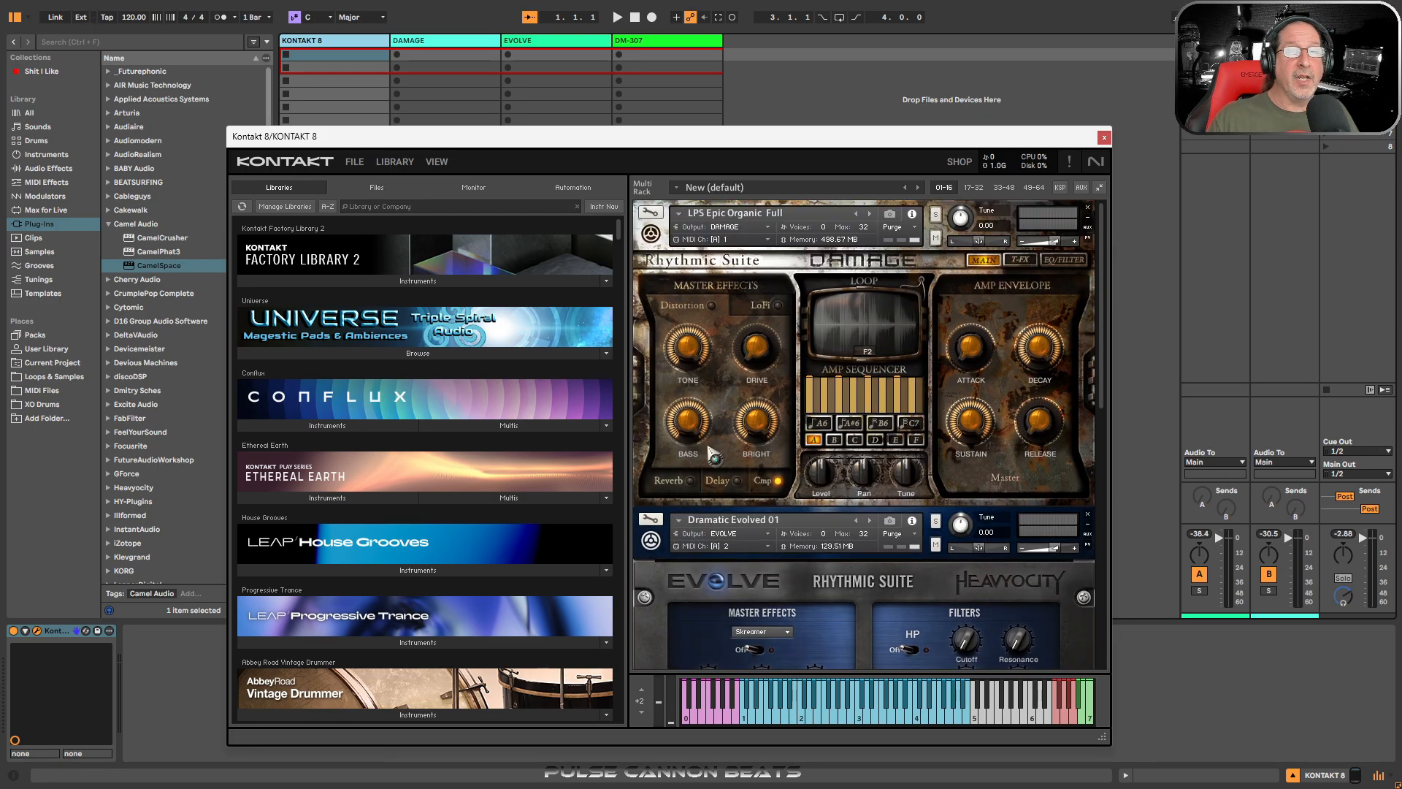